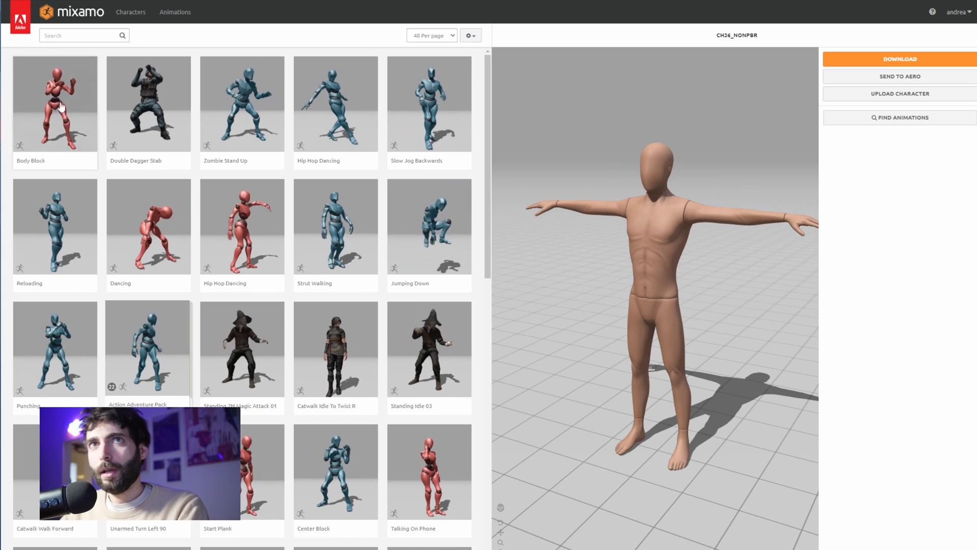
Step: Search the animations for "jump" and apply Mutant Jumping to the character
{"action": "left_click", "coordinate": [68, 36]}
{"action": "type", "text": "ju"}
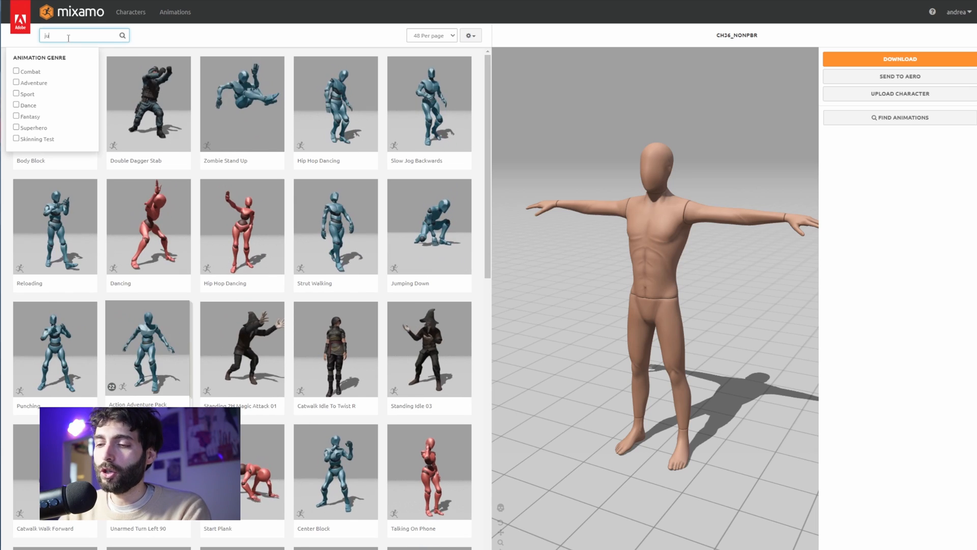
{"action": "type", "text": "mp"}
{"action": "key", "text": "Return"}
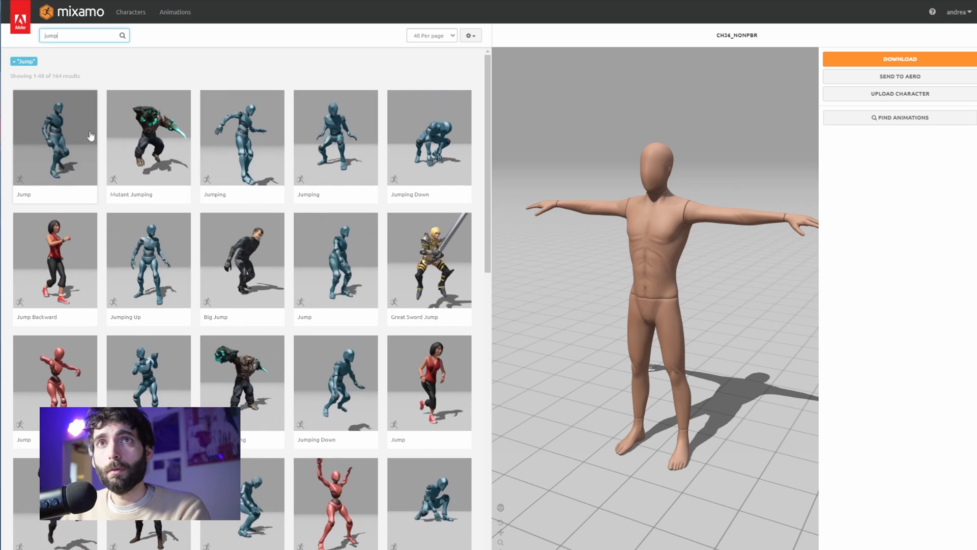
{"action": "left_click", "coordinate": [149, 153]}
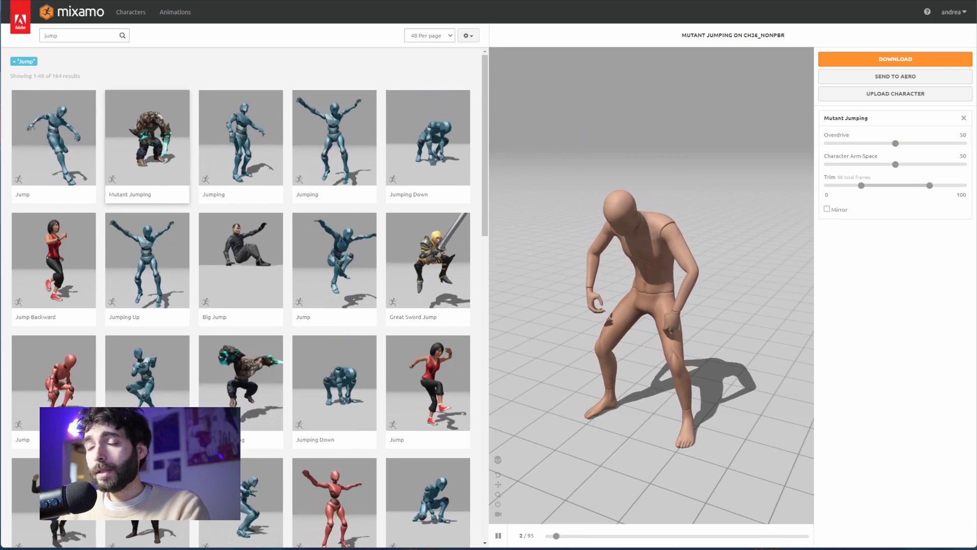
Step: Pause the Mutant Jumping animation and scrub through its poses, ending on the airborne pose at frame 51
{"action": "left_click", "coordinate": [498, 535]}
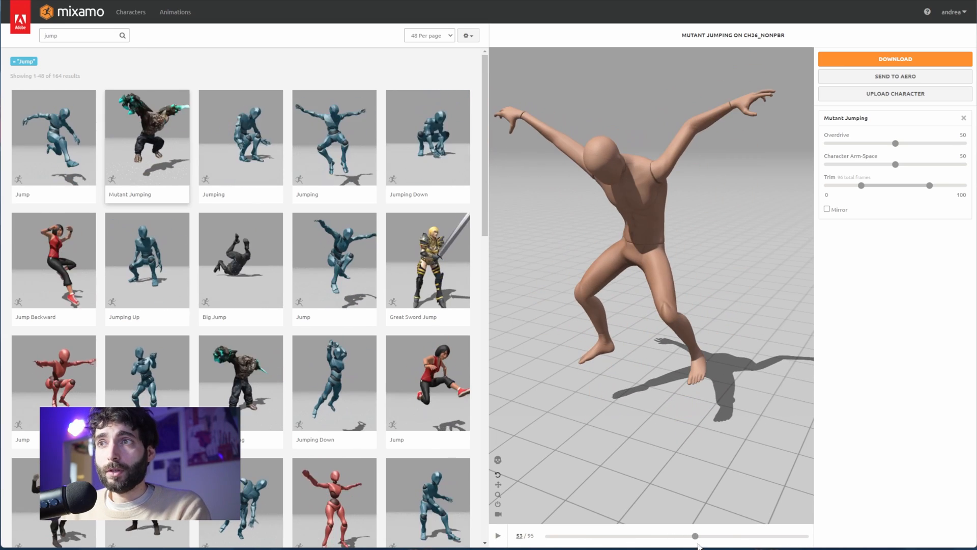
{"action": "left_click_drag", "start_coordinate": [695, 536], "coordinate": [620, 539]}
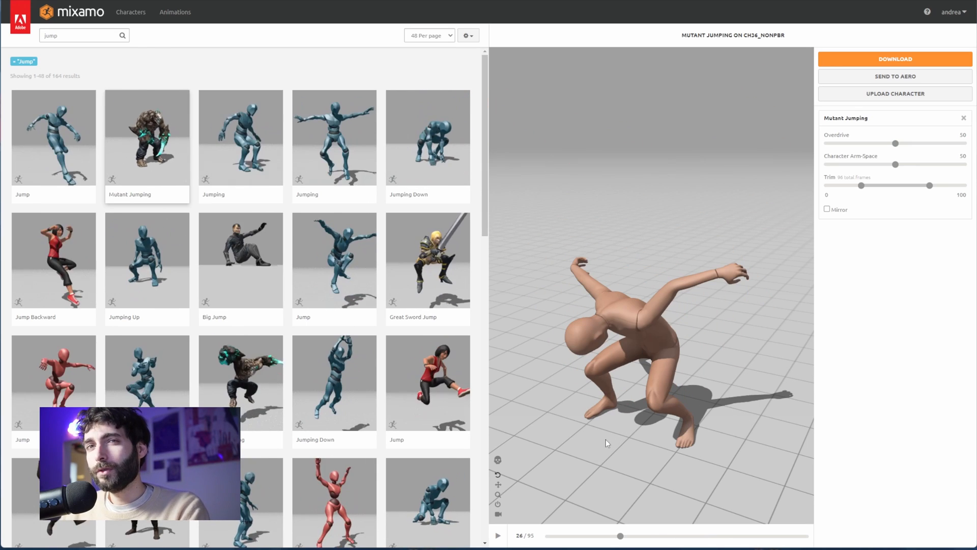
{"action": "left_click_drag", "start_coordinate": [625, 445], "coordinate": [673, 400]}
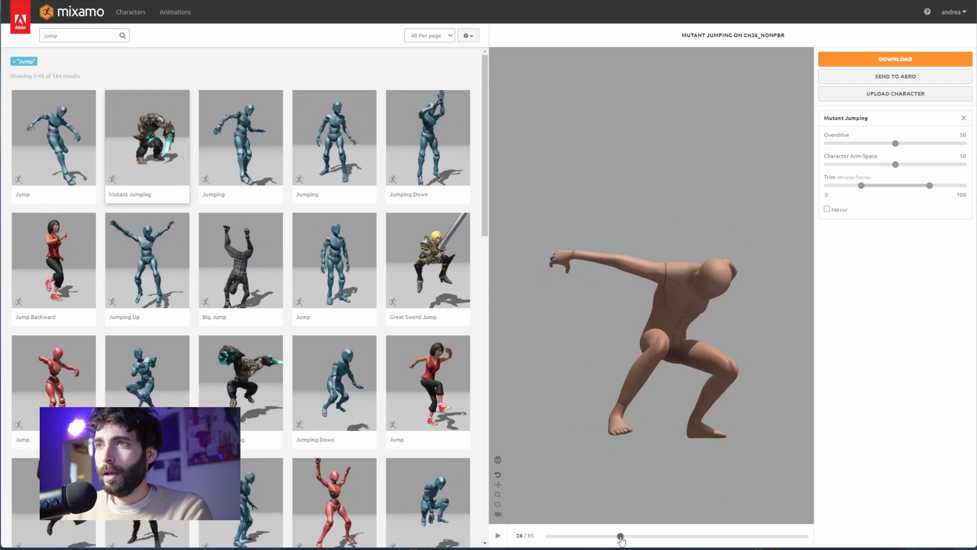
{"action": "left_click_drag", "start_coordinate": [621, 538], "coordinate": [689, 536]}
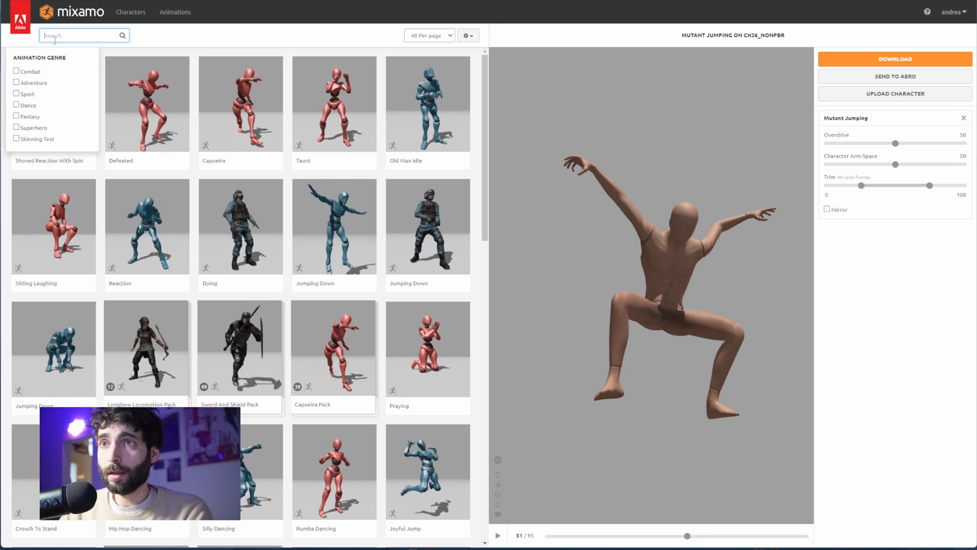
Step: Search the animations for "standing", apply Standing to the character and set the pose to frame 4
{"action": "key", "text": "BackSpace"}
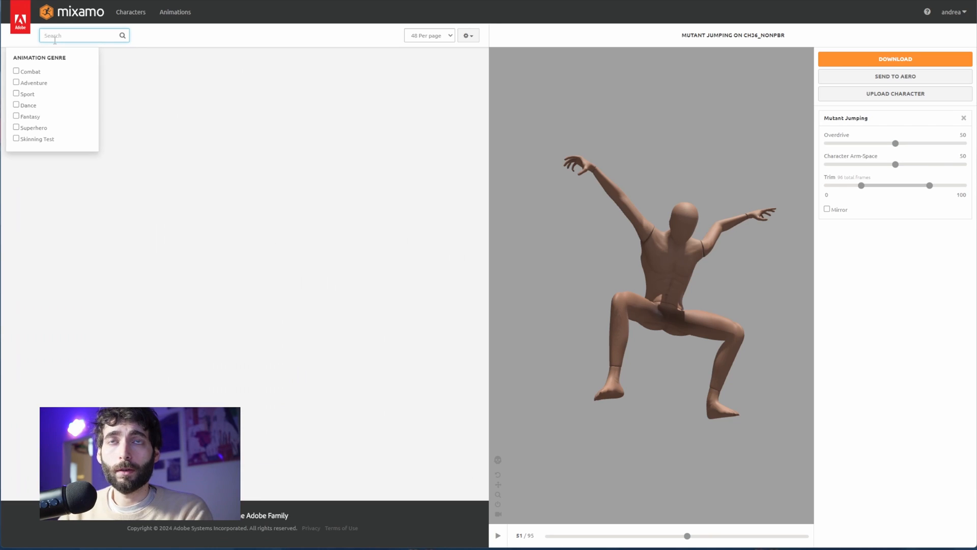
{"action": "type", "text": "standing"}
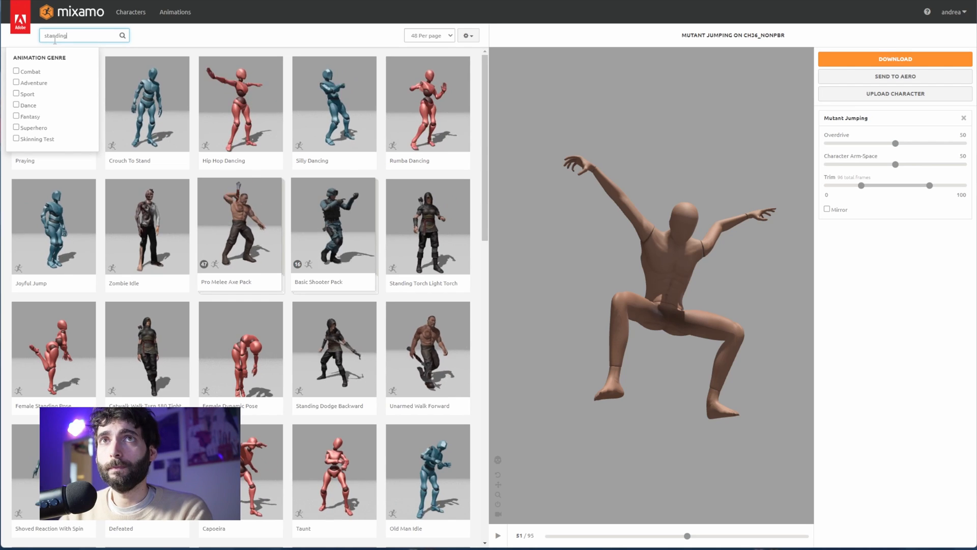
{"action": "scroll", "coordinate": [428, 411], "scroll_direction": "down", "scroll_amount": 1}
{"action": "left_click", "coordinate": [428, 410]}
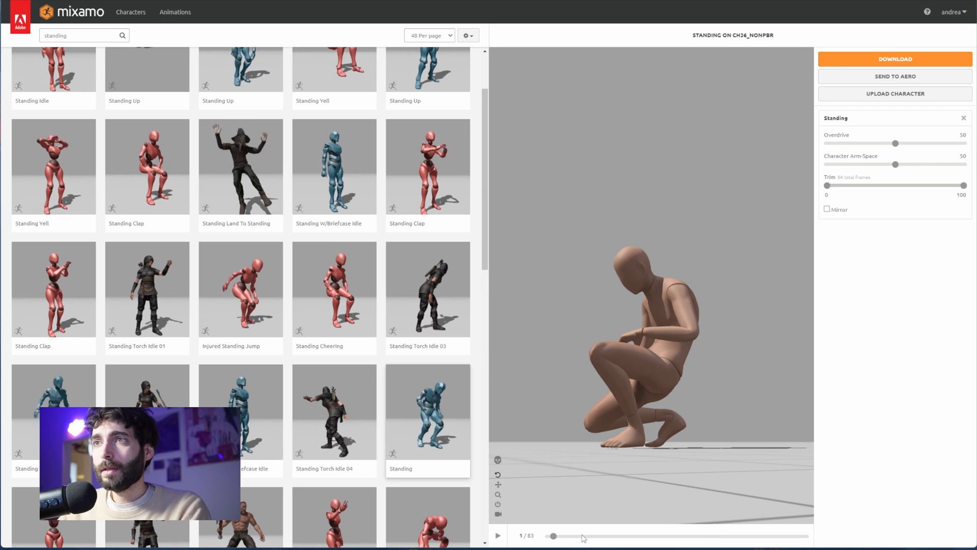
{"action": "mouse_move", "coordinate": [559, 538]}
{"action": "left_mouse_down"}
{"action": "mouse_move", "coordinate": [721, 542]}
{"action": "mouse_move", "coordinate": [563, 539]}
{"action": "left_mouse_up"}
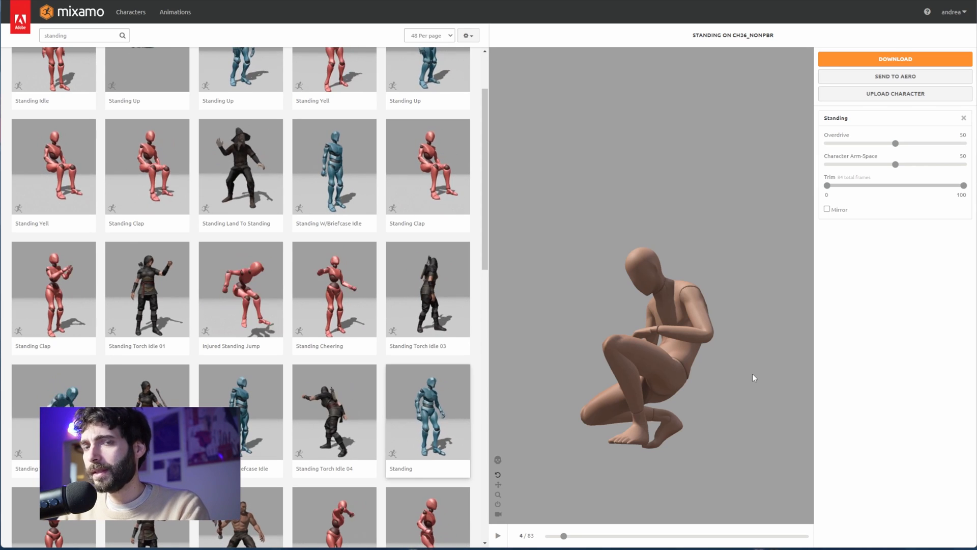
Step: Switch to ComfyUI and add a Load Checkpoint node using juggernautXL_v9Rdphoto2Lightning.safetensors
{"action": "key", "text": "super"}
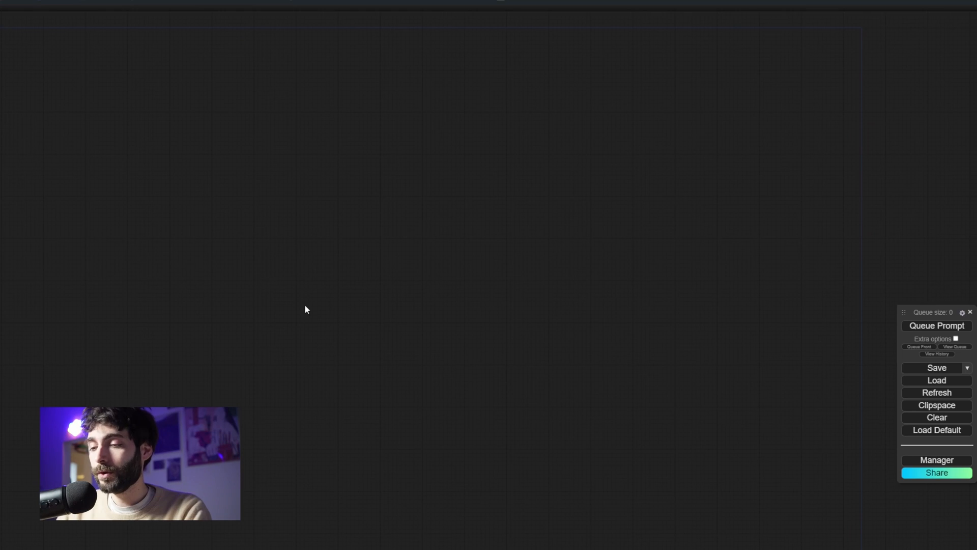
{"action": "double_click", "coordinate": [242, 319]}
{"action": "type", "text": "load chec"}
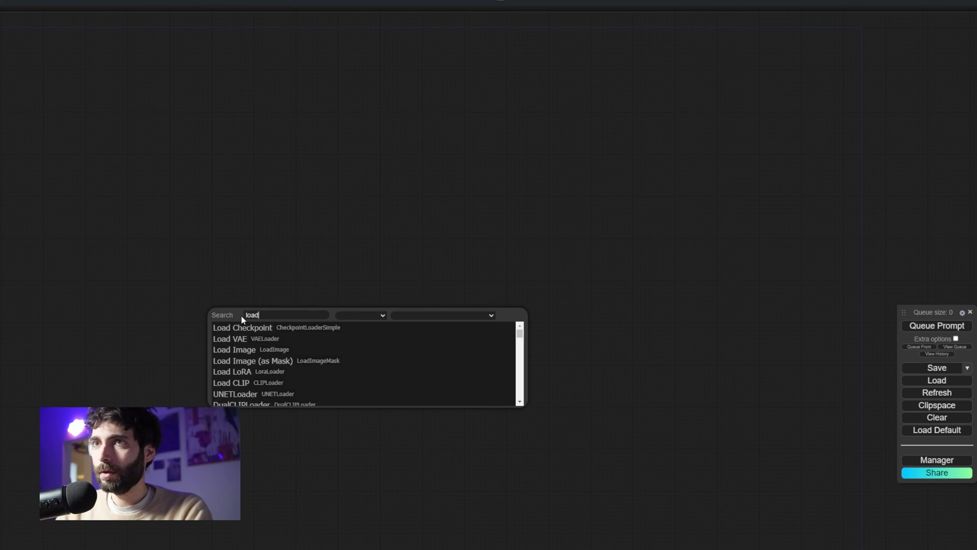
{"action": "key", "text": "Return"}
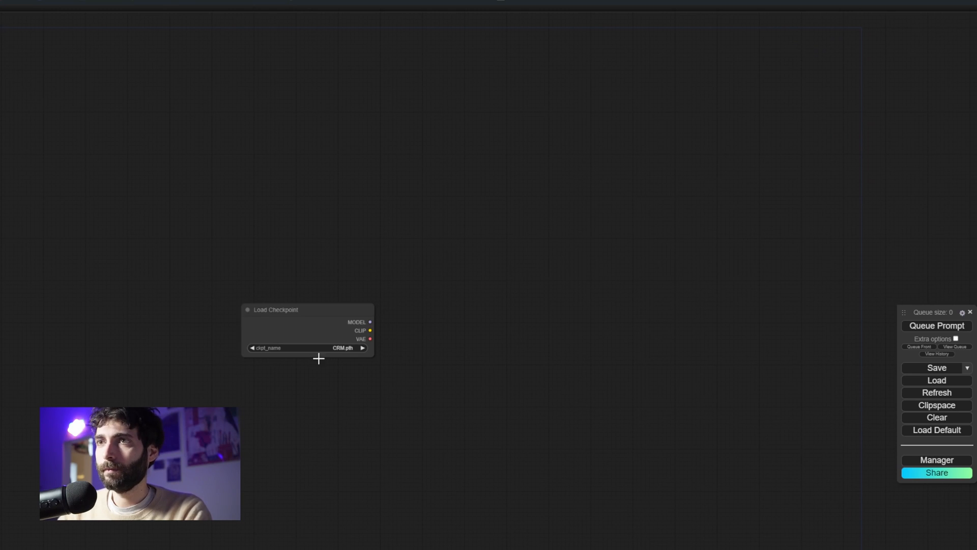
{"action": "left_click", "coordinate": [305, 348]}
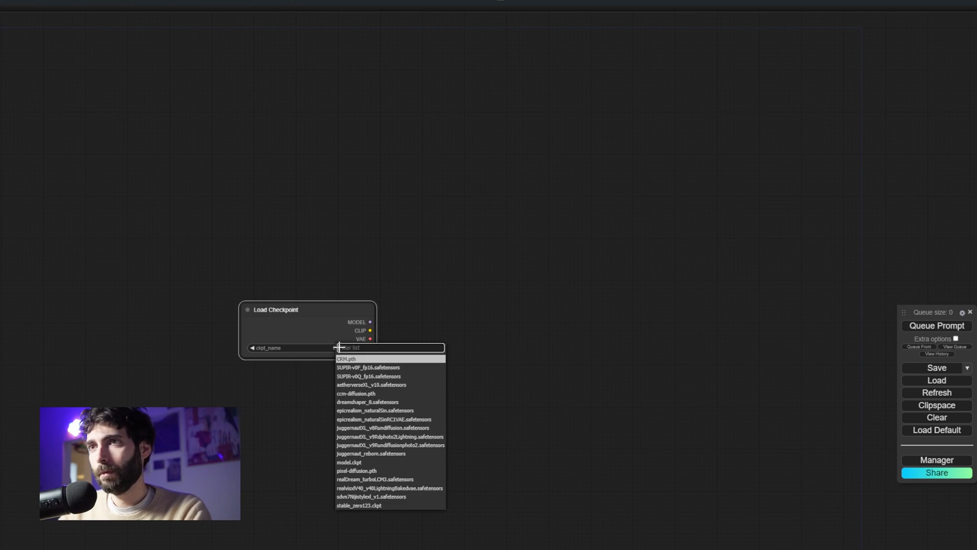
{"action": "left_click", "coordinate": [410, 436]}
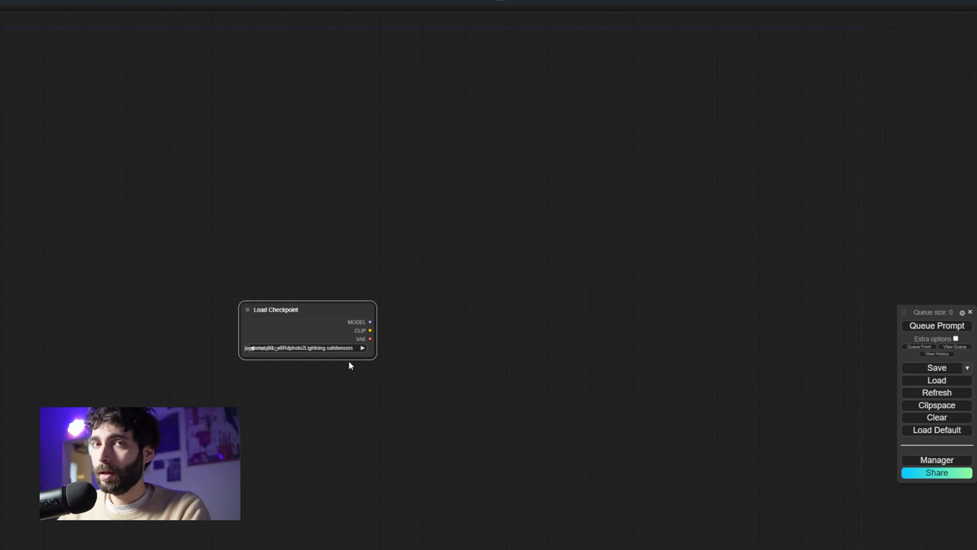
Step: Add a KSampler linked to the checkpoint's MODEL output and a CLIP Text Encode node linked to its CLIP output
{"action": "left_click_drag", "start_coordinate": [406, 348], "coordinate": [580, 288]}
{"action": "left_click", "coordinate": [596, 351]}
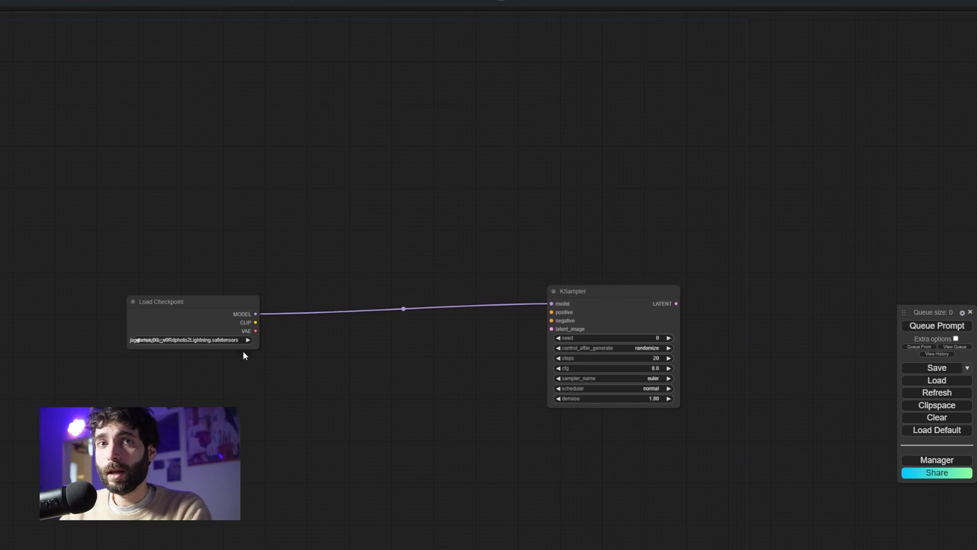
{"action": "left_click_drag", "start_coordinate": [262, 325], "coordinate": [303, 299]}
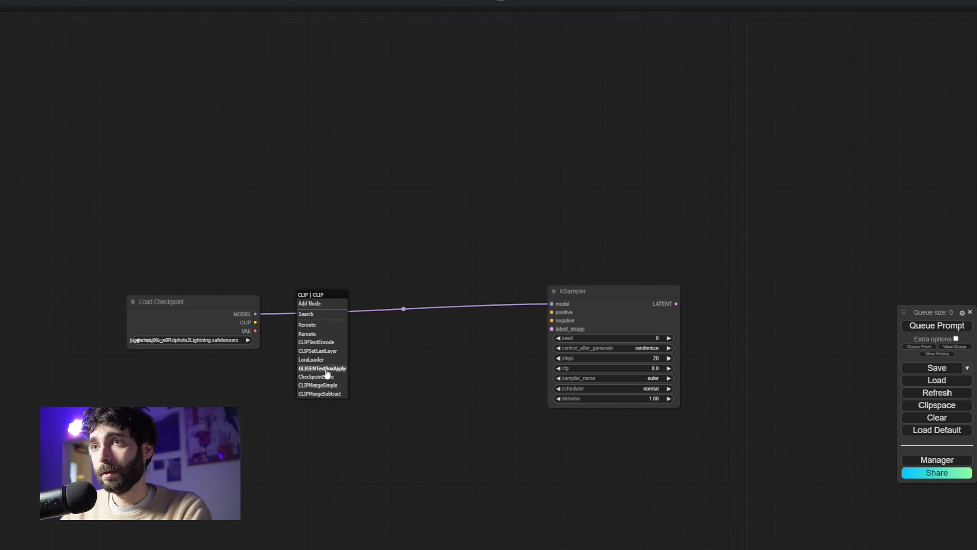
{"action": "left_click_drag", "start_coordinate": [375, 294], "coordinate": [371, 244]}
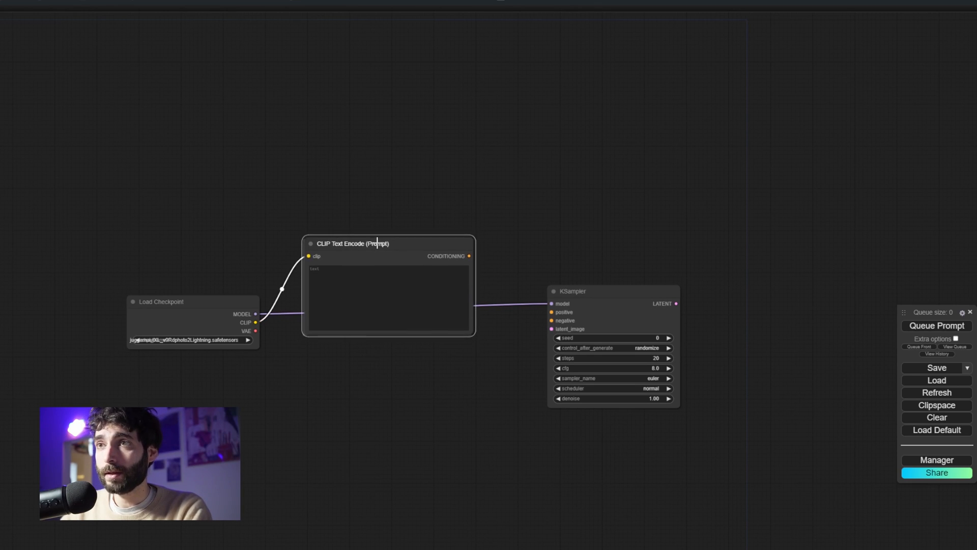
Step: Duplicate the CLIP Text Encode node below the original and connect the checkpoint's CLIP output to the copy
{"action": "key", "text": "ctrl+c"}
{"action": "key", "text": "ctrl+v"}
{"action": "left_click_drag", "start_coordinate": [366, 371], "coordinate": [349, 352]}
{"action": "left_click_drag", "start_coordinate": [256, 322], "coordinate": [313, 363]}
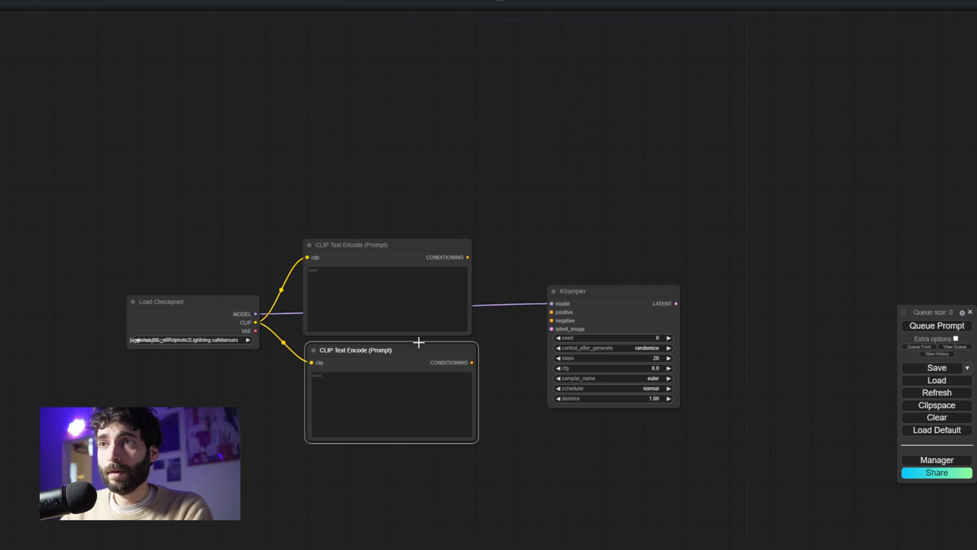
Step: Connect the upper text encoder's conditioning to the KSampler's positive input and the lower one's to the negative input
{"action": "left_click", "coordinate": [461, 251]}
{"action": "left_click_drag", "start_coordinate": [476, 253], "coordinate": [551, 312]}
{"action": "left_click_drag", "start_coordinate": [474, 362], "coordinate": [552, 320]}
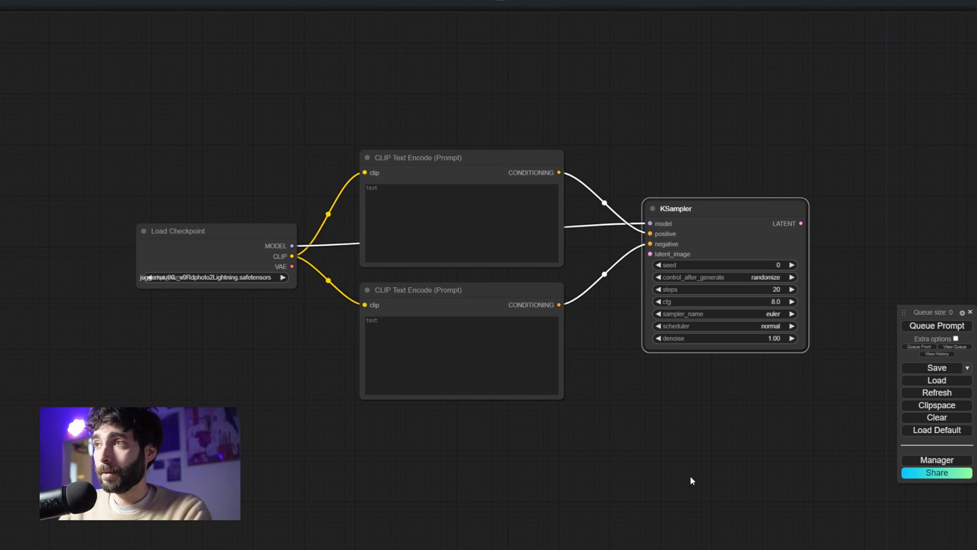
Step: Set the KSampler's steps to 8 and its cfg to 1.5
{"action": "left_click", "coordinate": [768, 289]}
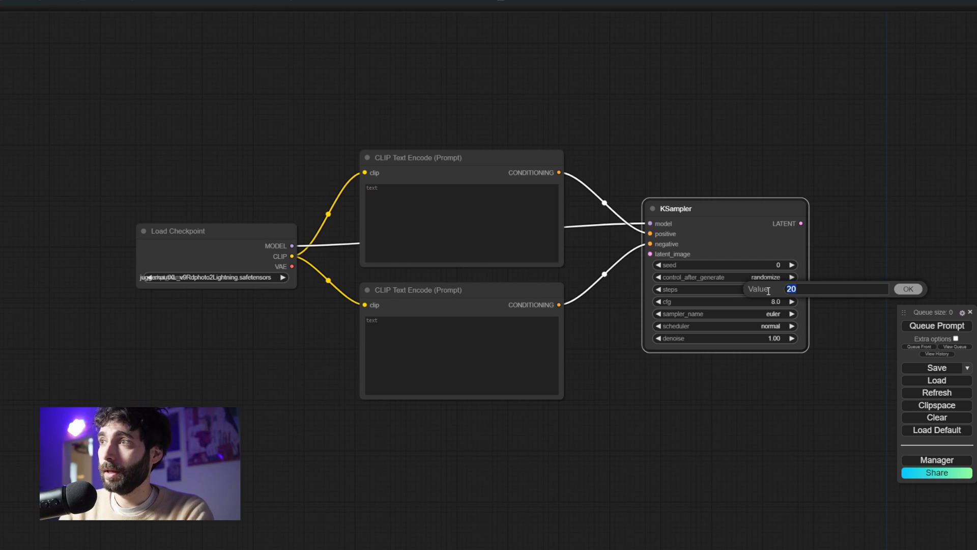
{"action": "type", "text": "8"}
{"action": "key", "text": "Return"}
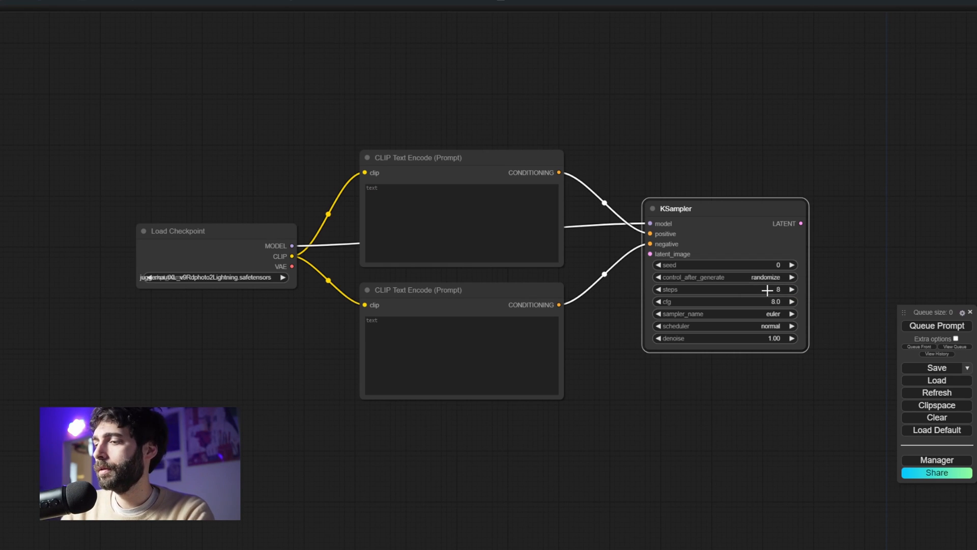
{"action": "left_click", "coordinate": [770, 303]}
{"action": "type", "text": "1.5"}
{"action": "key", "text": "Return"}
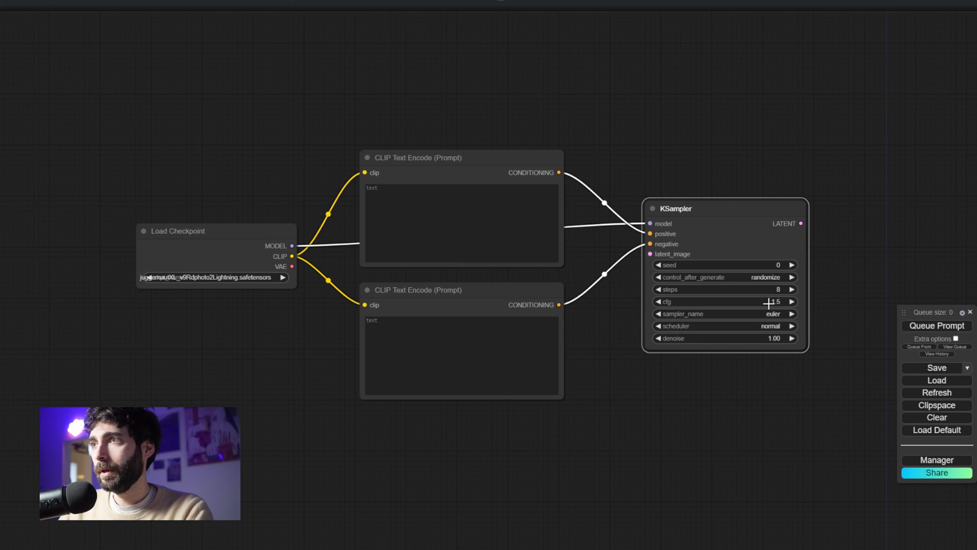
Step: Set the KSampler's sampler to dpmpp_2m_sde and its scheduler to sgm_uniform
{"action": "left_click", "coordinate": [769, 314]}
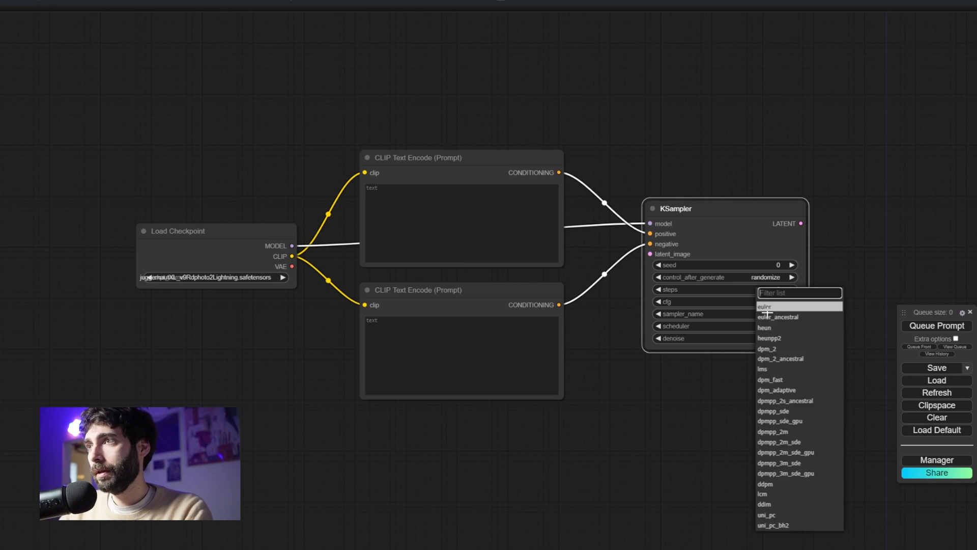
{"action": "left_click", "coordinate": [815, 445]}
{"action": "left_click", "coordinate": [770, 326]}
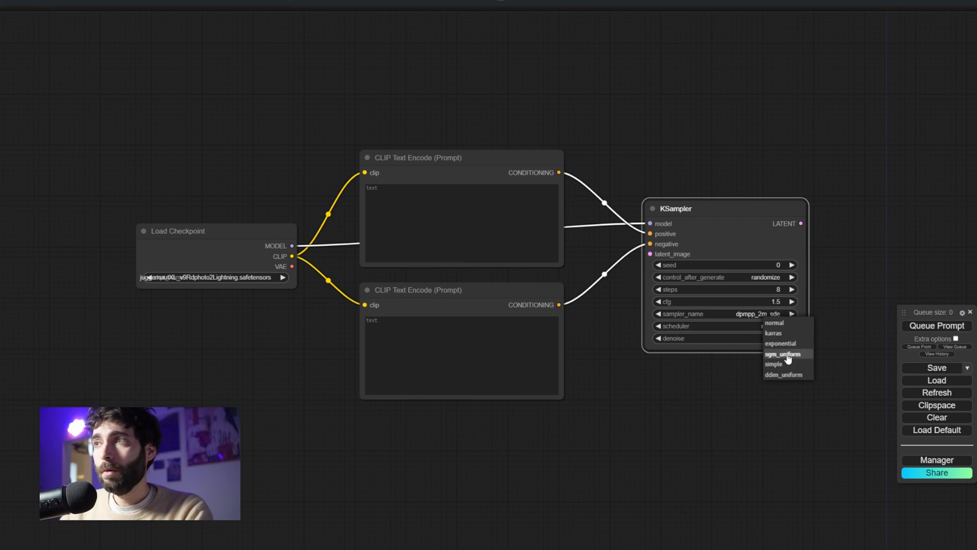
{"action": "left_click", "coordinate": [788, 354]}
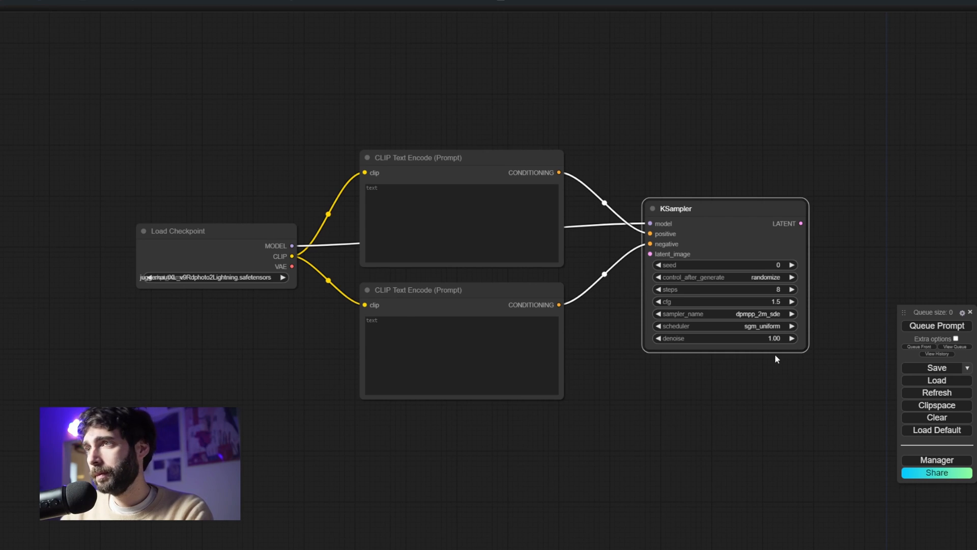
Step: Add a Photoshop to ComfyUI node below Load Checkpoint and check its password field
{"action": "scroll", "coordinate": [590, 408], "scroll_direction": "down", "scroll_amount": 2}
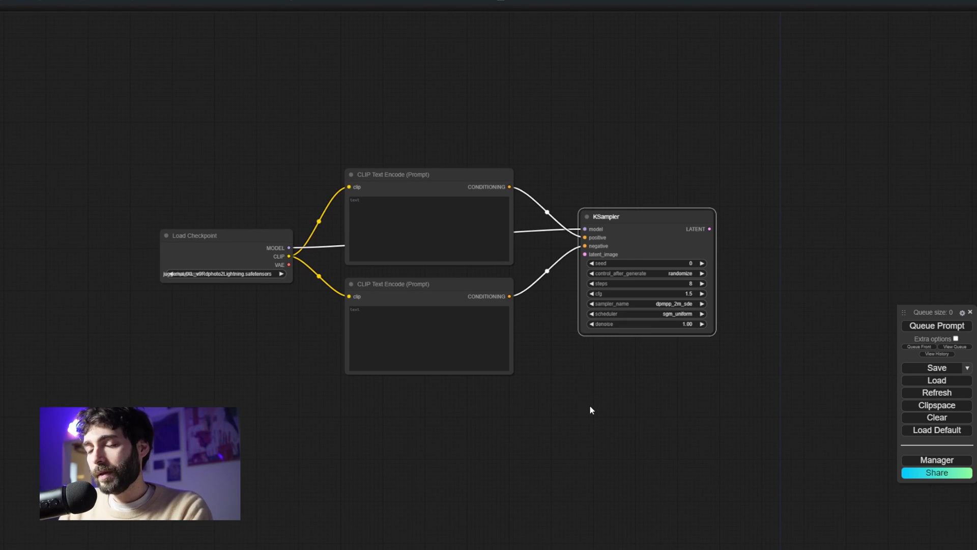
{"action": "left_click_drag", "start_coordinate": [591, 405], "coordinate": [712, 350]}
{"action": "double_click", "coordinate": [286, 348]}
{"action": "type", "text": "photoshop to comfy"}
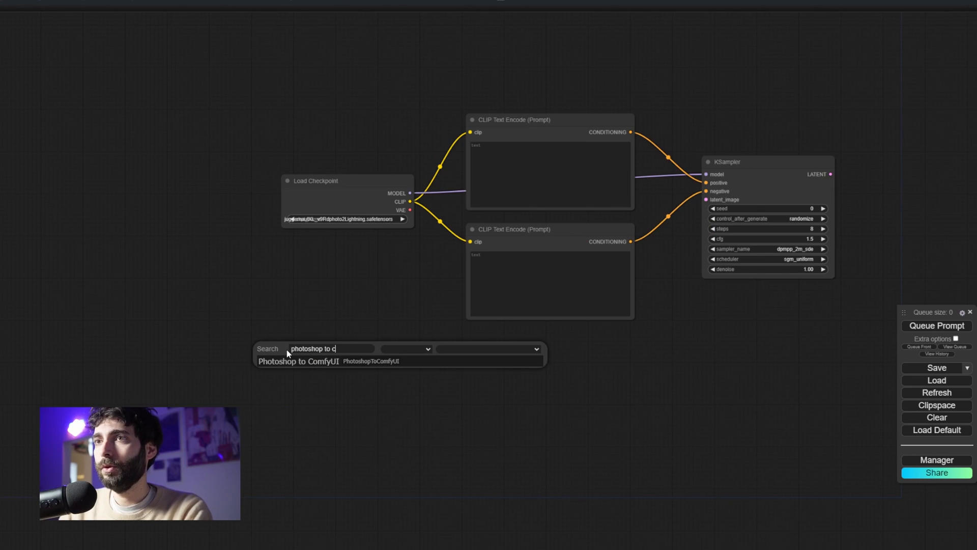
{"action": "key", "text": "Return"}
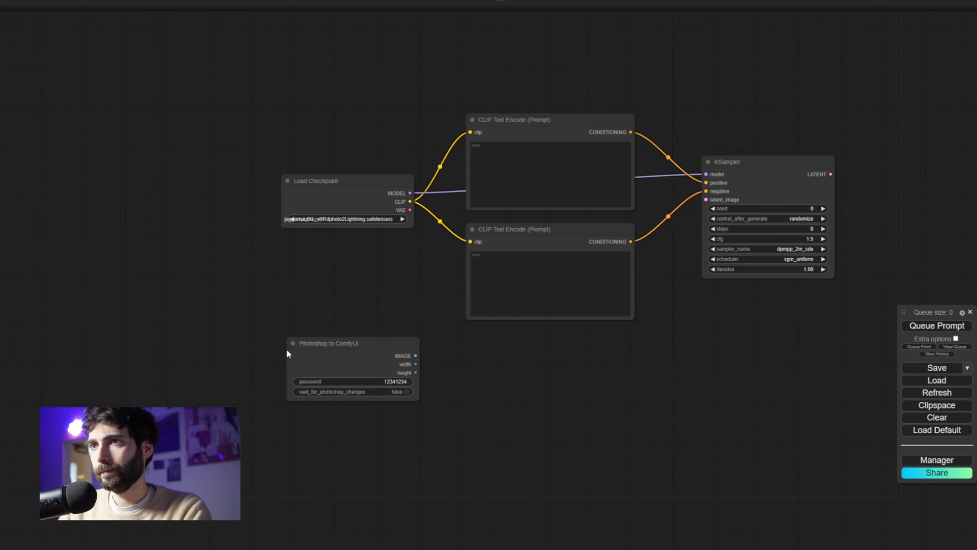
{"action": "left_click", "coordinate": [335, 348]}
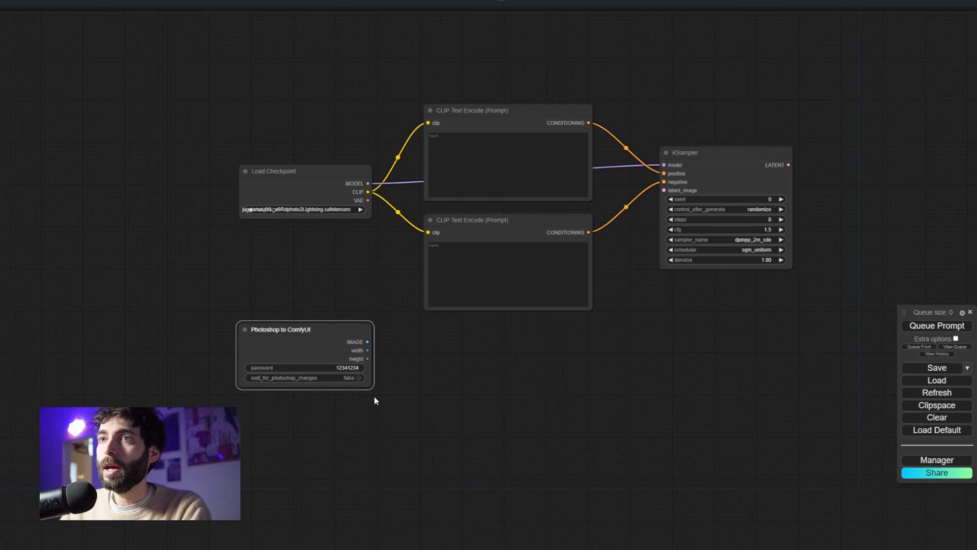
{"action": "left_click", "coordinate": [343, 367]}
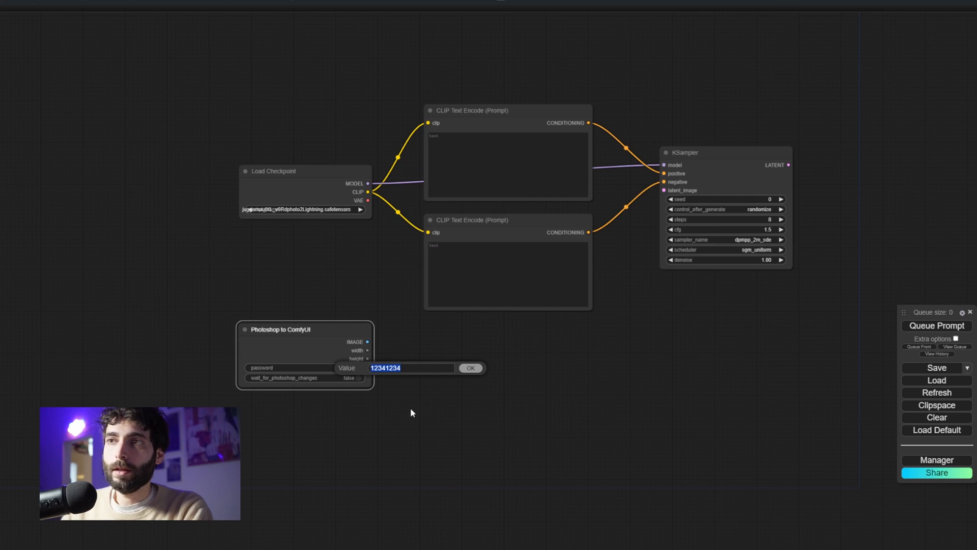
{"action": "left_click", "coordinate": [471, 368]}
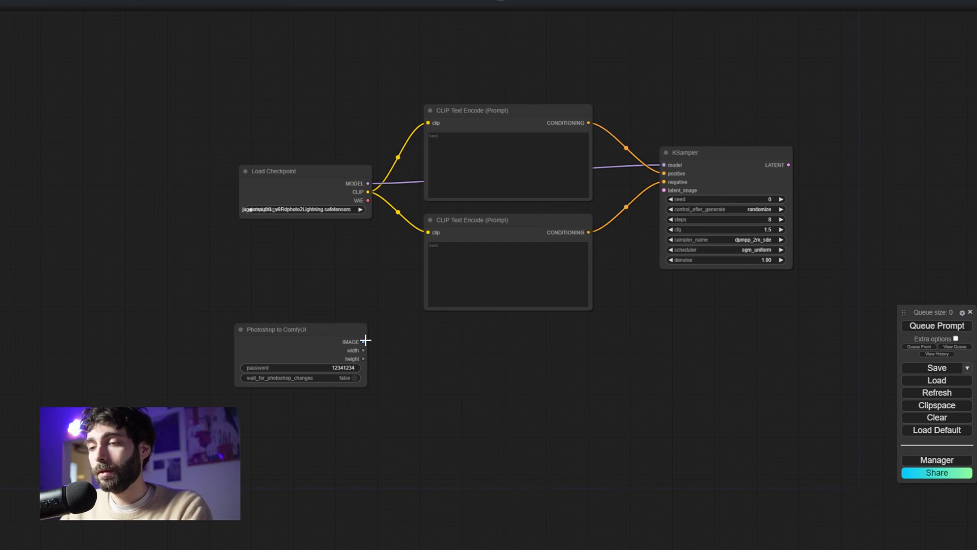
Step: Add an Image Resize node fed by the IMAGE output of the Photoshop to ComfyUI node
{"action": "left_click_drag", "start_coordinate": [365, 341], "coordinate": [410, 345]}
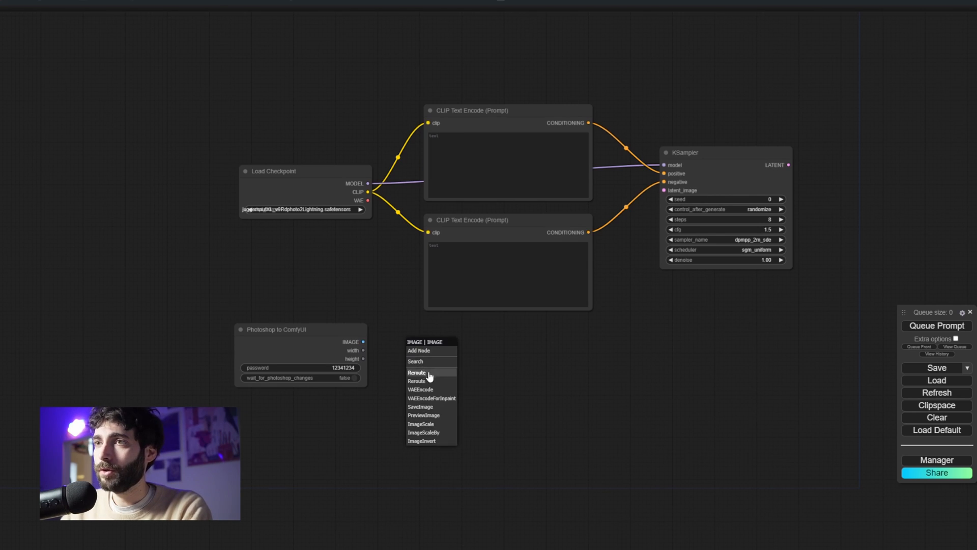
{"action": "left_click", "coordinate": [430, 365]}
{"action": "type", "text": "resize"}
{"action": "key", "text": "Down"}
{"action": "key", "text": "Down"}
{"action": "key", "text": "Down"}
{"action": "key", "text": "Down"}
{"action": "key", "text": "Down"}
{"action": "key", "text": "Down"}
{"action": "key", "text": "Down"}
{"action": "key", "text": "Return"}
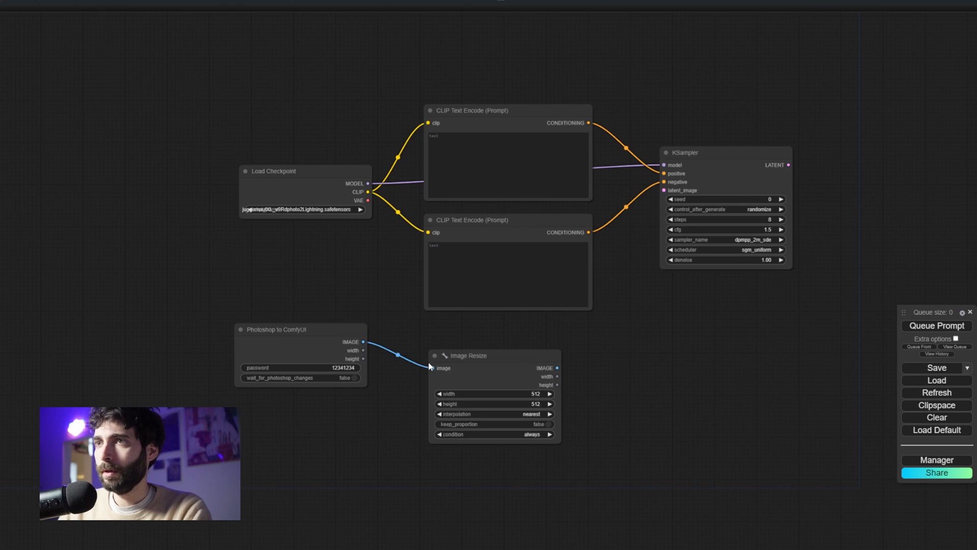
Step: Place Image Resize below Photoshop to ComfyUI and add a VAE Encode node wired from its IMAGE and the checkpoint's VAE to the KSampler's latent_image
{"action": "left_click_drag", "start_coordinate": [475, 344], "coordinate": [426, 346]}
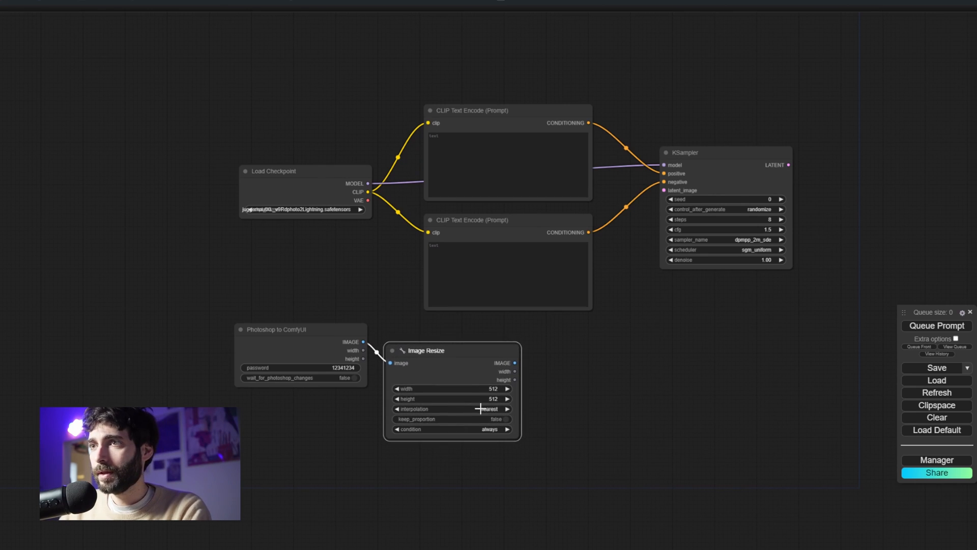
{"action": "left_click_drag", "start_coordinate": [336, 336], "coordinate": [320, 332]}
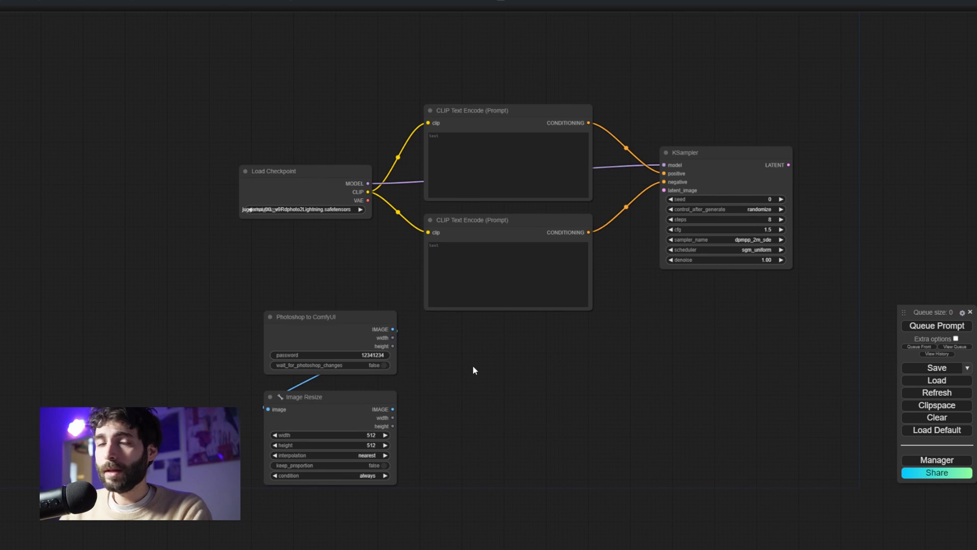
{"action": "double_click", "coordinate": [474, 362]}
{"action": "type", "text": "vae encode"}
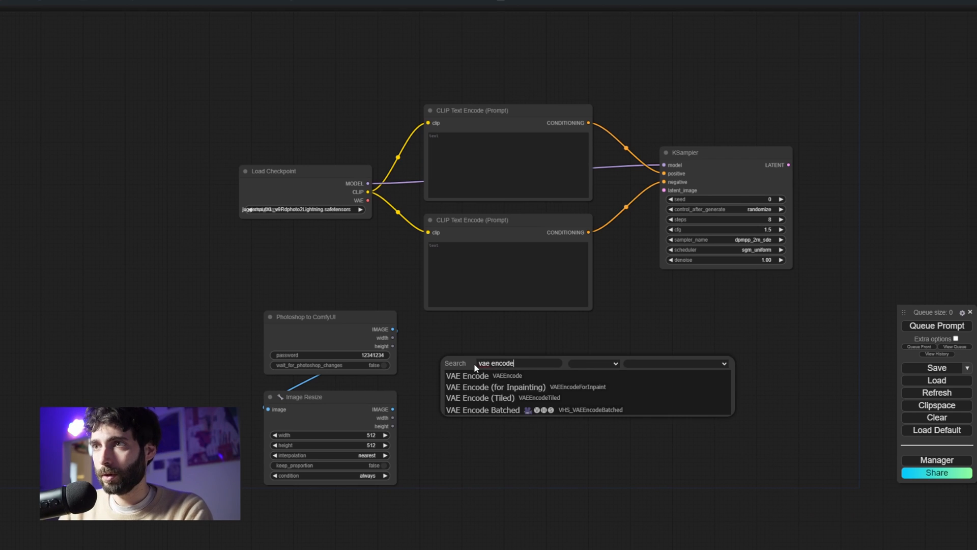
{"action": "key", "text": "Return"}
{"action": "left_click_drag", "start_coordinate": [393, 409], "coordinate": [478, 371]}
{"action": "left_click_drag", "start_coordinate": [368, 200], "coordinate": [478, 378]}
{"action": "left_click_drag", "start_coordinate": [558, 370], "coordinate": [664, 190]}
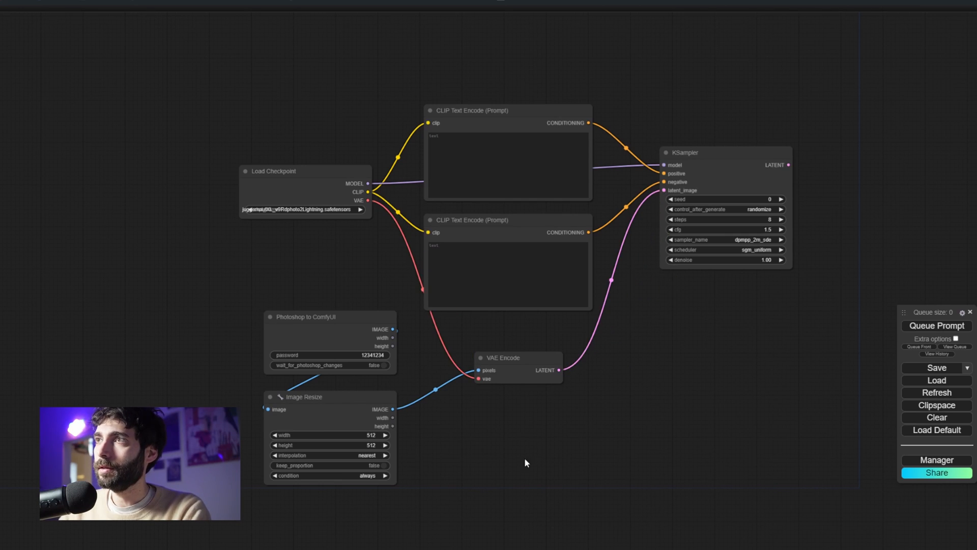
Step: Add a VAE Decode node fed by the KSampler's LATENT and the checkpoint's VAE, and send its image to a new Preview Image node
{"action": "scroll", "coordinate": [525, 468], "scroll_direction": "down", "scroll_amount": 1}
{"action": "left_click_drag", "start_coordinate": [744, 155], "coordinate": [641, 259]}
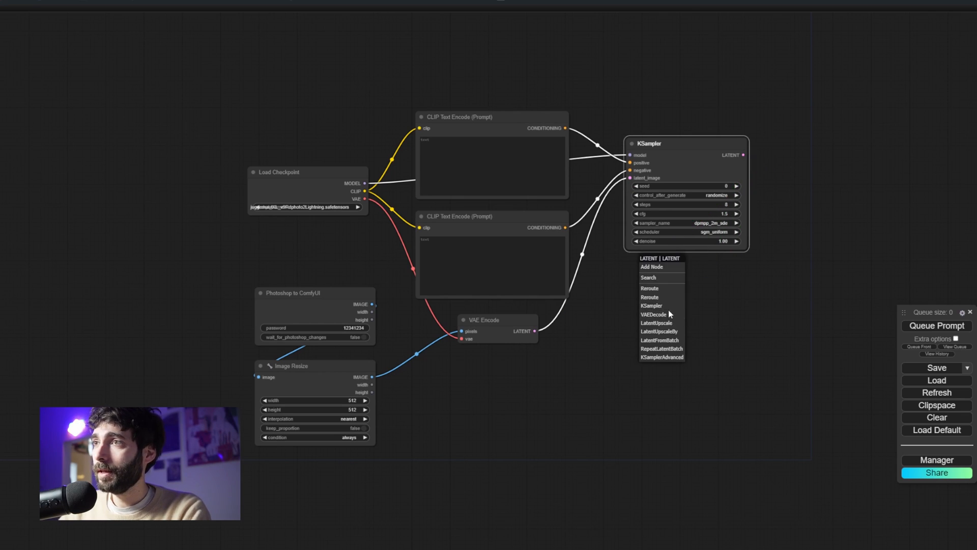
{"action": "left_click", "coordinate": [670, 314]}
{"action": "left_click", "coordinate": [701, 272]}
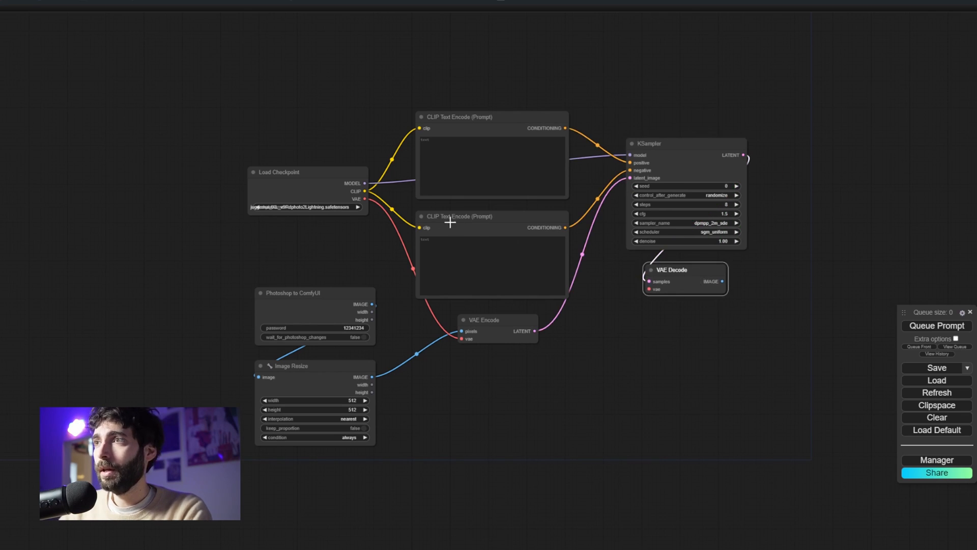
{"action": "left_click_drag", "start_coordinate": [364, 199], "coordinate": [649, 289]}
{"action": "left_click_drag", "start_coordinate": [723, 281], "coordinate": [633, 310]}
{"action": "left_click", "coordinate": [672, 373]}
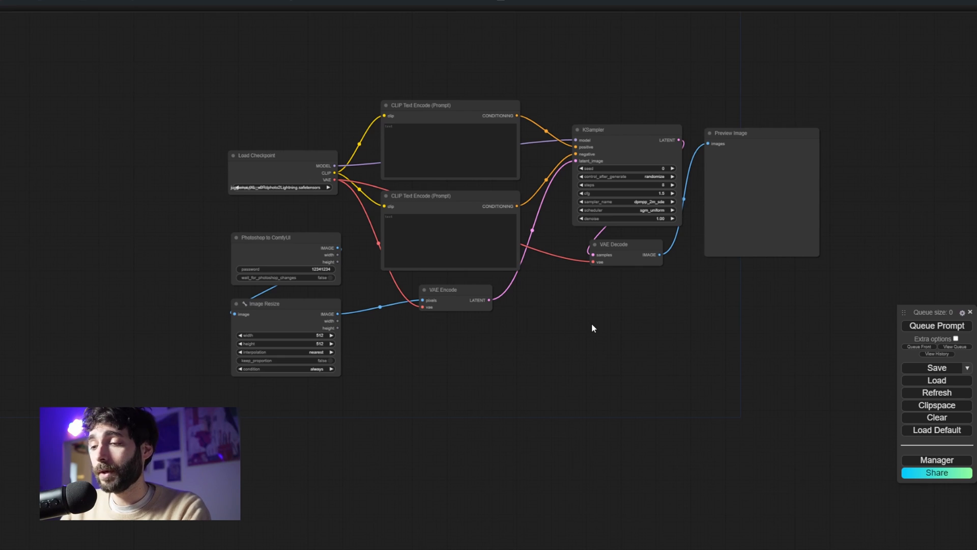
Step: Add an Apply ControlNet node below VAE Encode, fed by a Load ControlNet Model node set to OpenPoseXL2.safetensors
{"action": "double_click", "coordinate": [414, 381]}
{"action": "type", "text": "apply controln"}
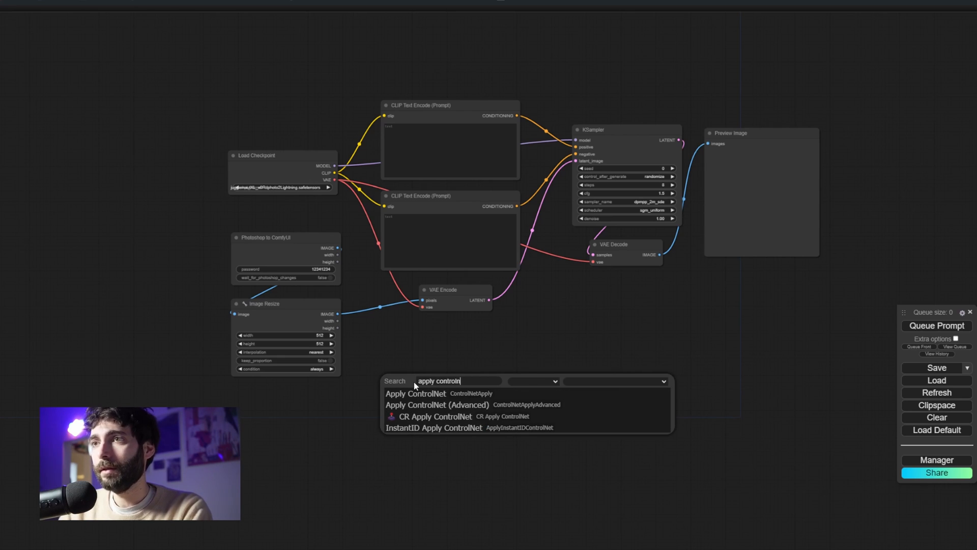
{"action": "key", "text": "Return"}
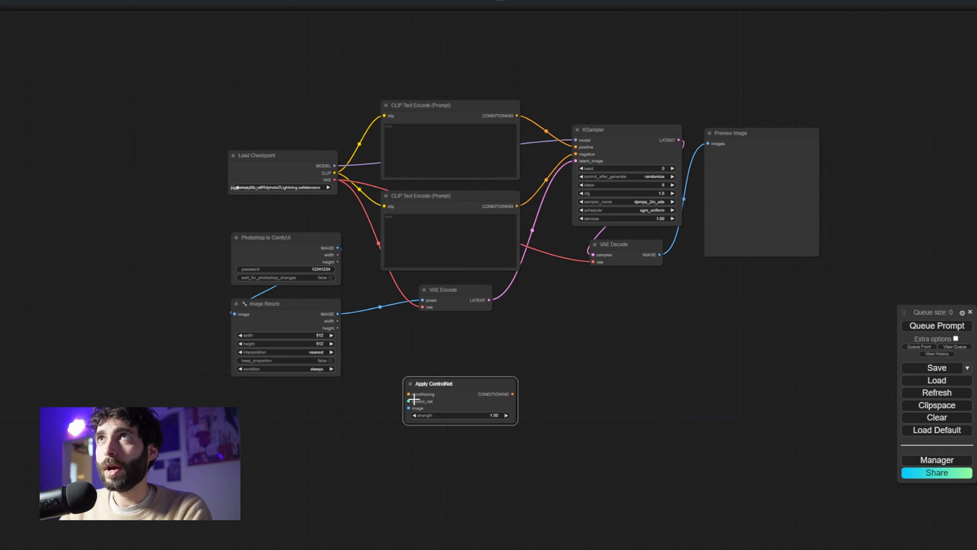
{"action": "left_click_drag", "start_coordinate": [409, 401], "coordinate": [451, 340]}
{"action": "left_click", "coordinate": [438, 401]}
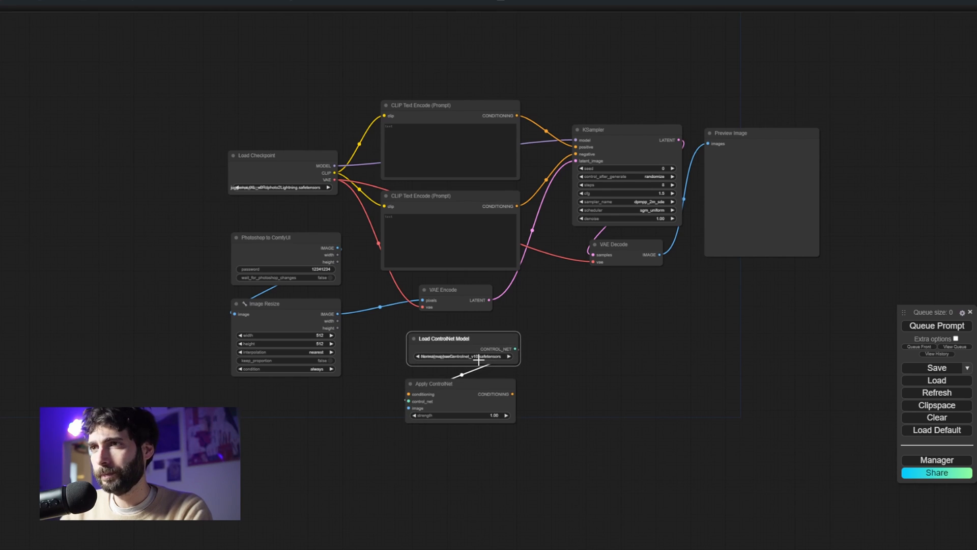
{"action": "left_click", "coordinate": [481, 357]}
{"action": "left_click", "coordinate": [509, 374]}
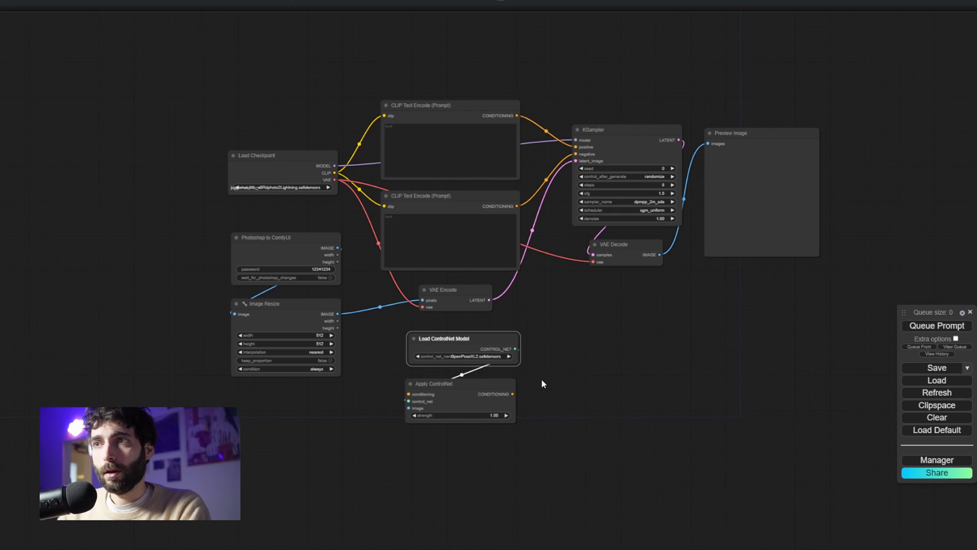
Step: Add an OpenPose Pose node that takes the Image Resize output and feeds the image input of Apply ControlNet
{"action": "double_click", "coordinate": [266, 408]}
{"action": "type", "text": "op"}
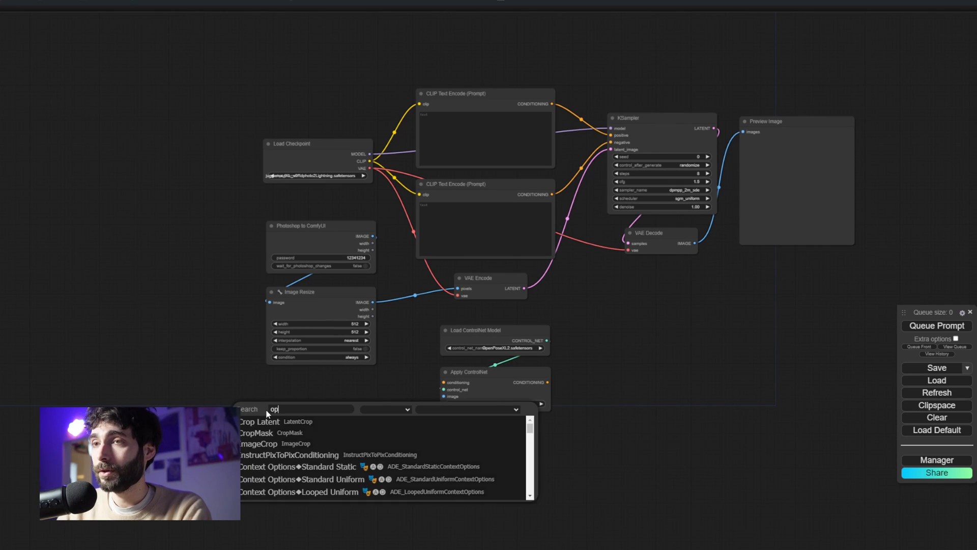
{"action": "type", "text": "enpose"}
{"action": "key", "text": "Down"}
{"action": "key", "text": "Down"}
{"action": "key", "text": "Down"}
{"action": "key", "text": "Return"}
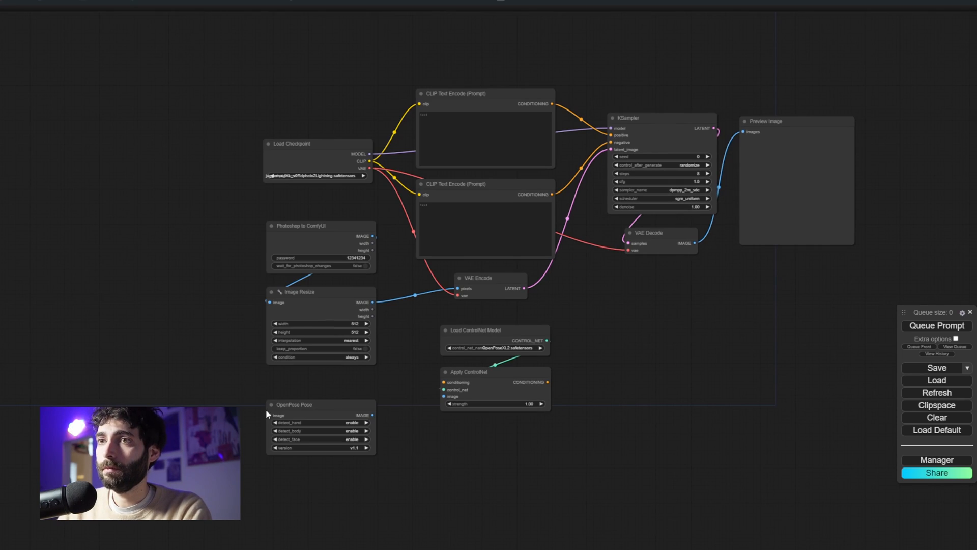
{"action": "left_click_drag", "start_coordinate": [373, 302], "coordinate": [270, 415]}
{"action": "left_click_drag", "start_coordinate": [373, 415], "coordinate": [444, 396]}
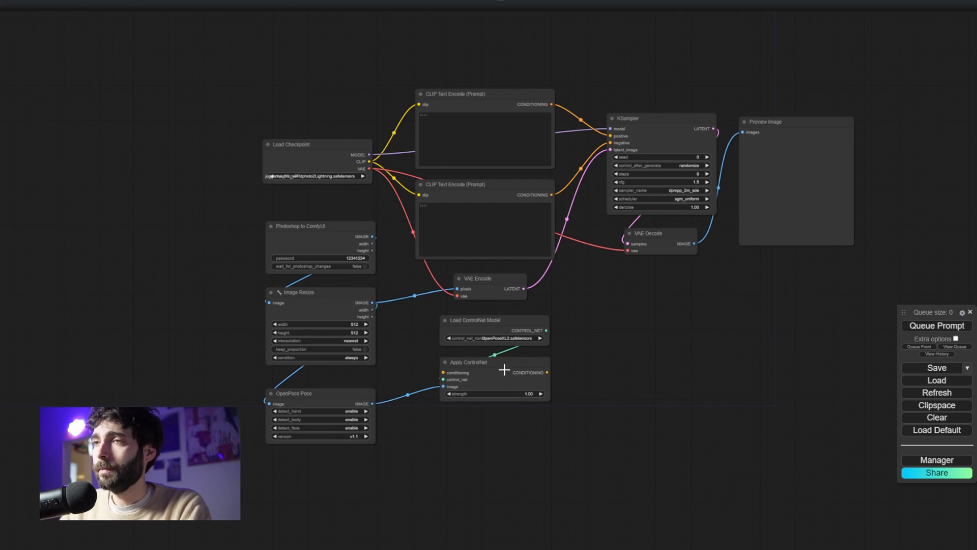
Step: Duplicate the Load ControlNet Model and Apply ControlNet pair below the originals and load sai_xl_depth_128lora.safetensors in the copy
{"action": "left_click_drag", "start_coordinate": [583, 336], "coordinate": [501, 382]}
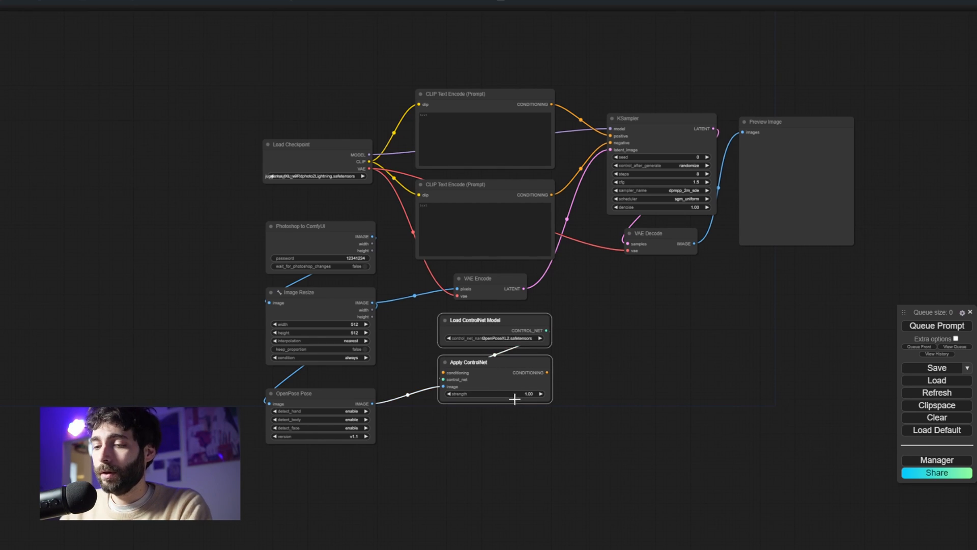
{"action": "key", "text": "ctrl+c"}
{"action": "key", "text": "ctrl+v"}
{"action": "left_click_drag", "start_coordinate": [496, 458], "coordinate": [492, 423]}
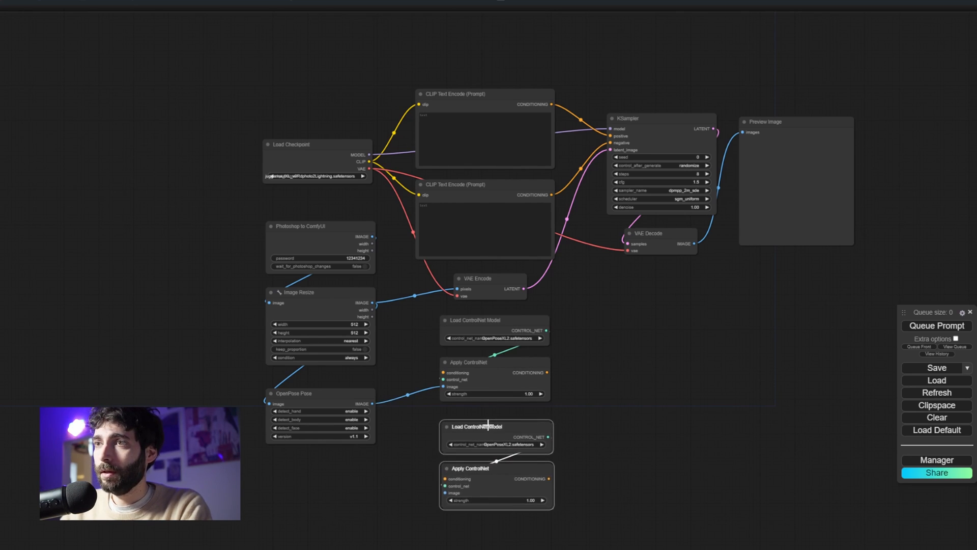
{"action": "left_click", "coordinate": [593, 409]}
{"action": "left_click", "coordinate": [524, 446]}
{"action": "left_click", "coordinate": [578, 490]}
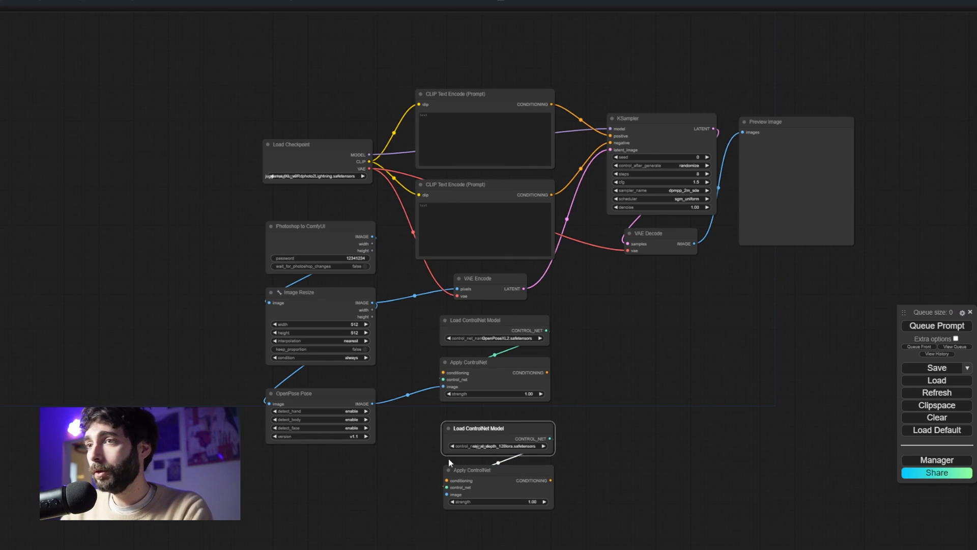
Step: Add a Depth Anything node that takes the Image Resize output and feeds the image input of the second Apply ControlNet
{"action": "double_click", "coordinate": [271, 468]}
{"action": "type", "text": "depth anything"}
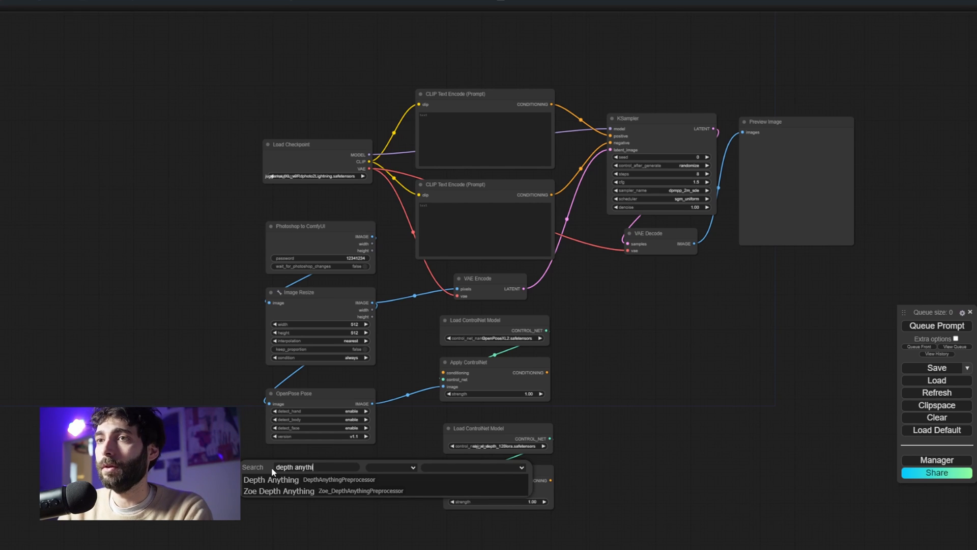
{"action": "key", "text": "Return"}
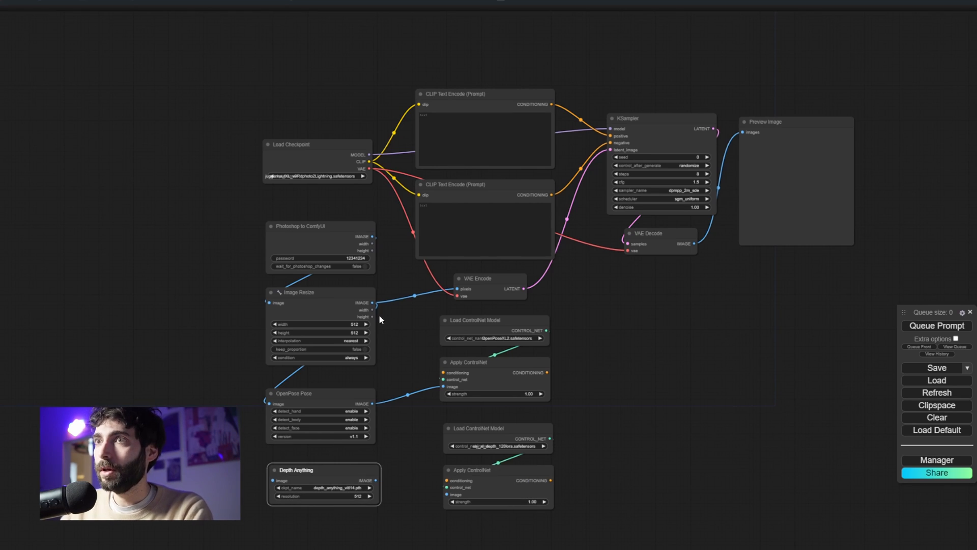
{"action": "left_click_drag", "start_coordinate": [372, 303], "coordinate": [273, 480]}
{"action": "left_click_drag", "start_coordinate": [377, 481], "coordinate": [448, 495]}
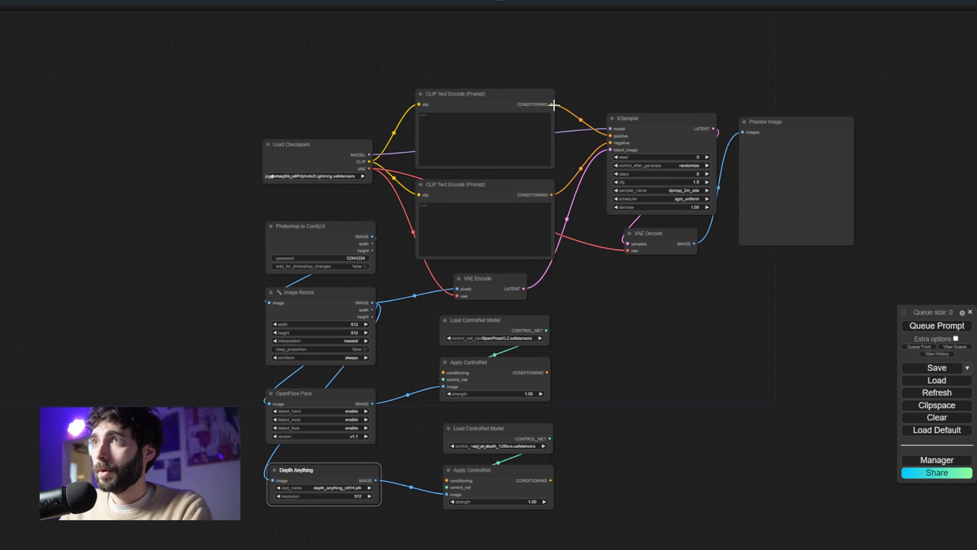
Step: Route the upper prompt's CONDITIONING through the OpenPose and depth Apply ControlNet nodes in series into the KSampler's positive input
{"action": "left_click_drag", "start_coordinate": [552, 104], "coordinate": [451, 372]}
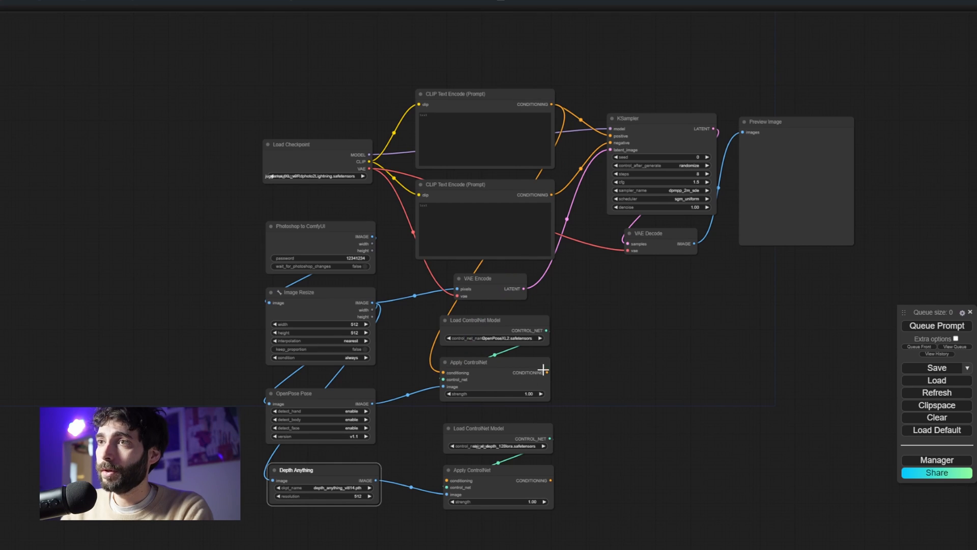
{"action": "left_click_drag", "start_coordinate": [548, 373], "coordinate": [448, 480]}
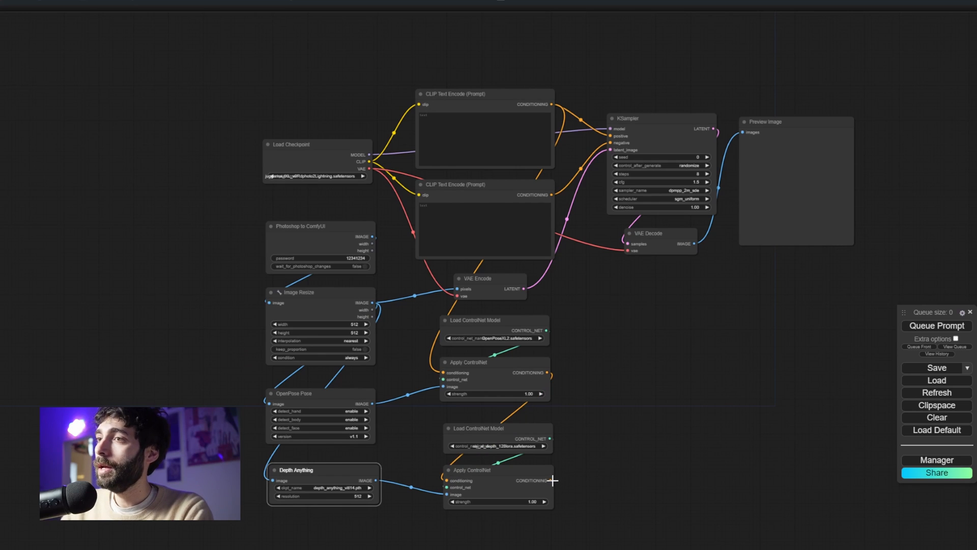
{"action": "left_click_drag", "start_coordinate": [553, 480], "coordinate": [611, 136]}
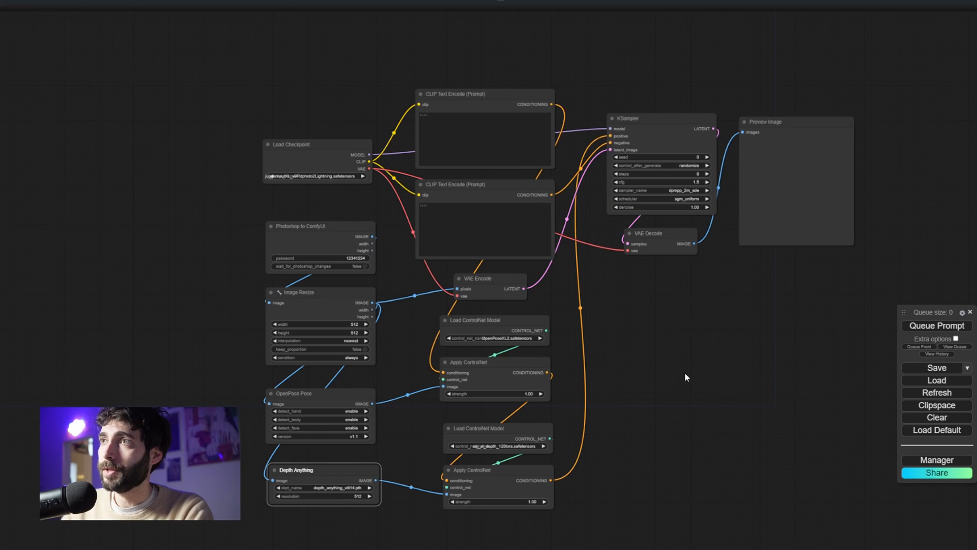
{"action": "left_click", "coordinate": [637, 117]}
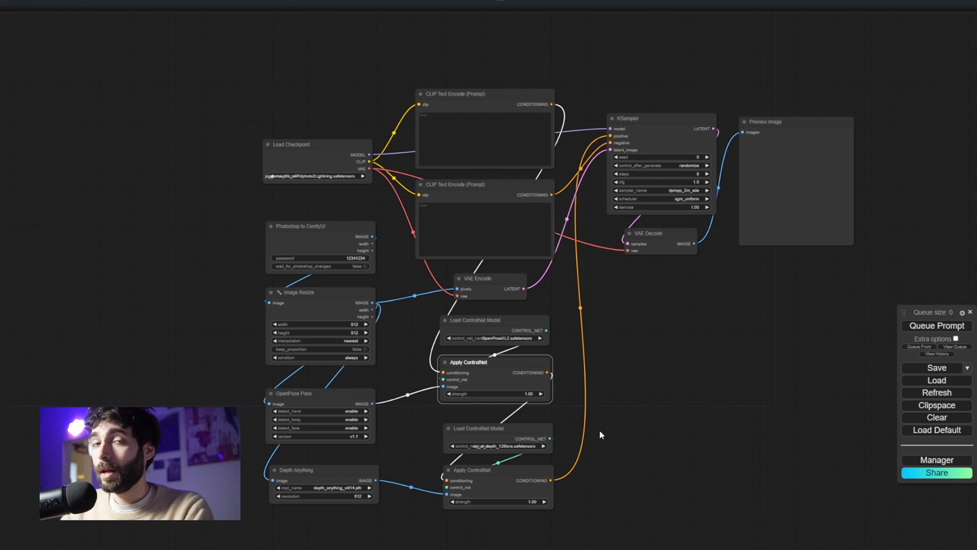
Step: Set the strength of both Apply ControlNet nodes to 0.7
{"action": "left_click", "coordinate": [526, 393]}
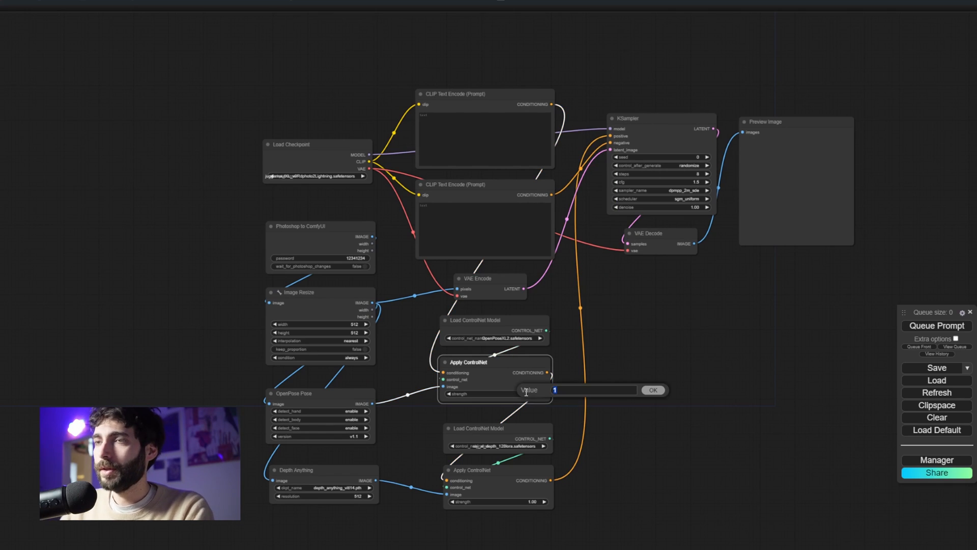
{"action": "type", "text": "0.7"}
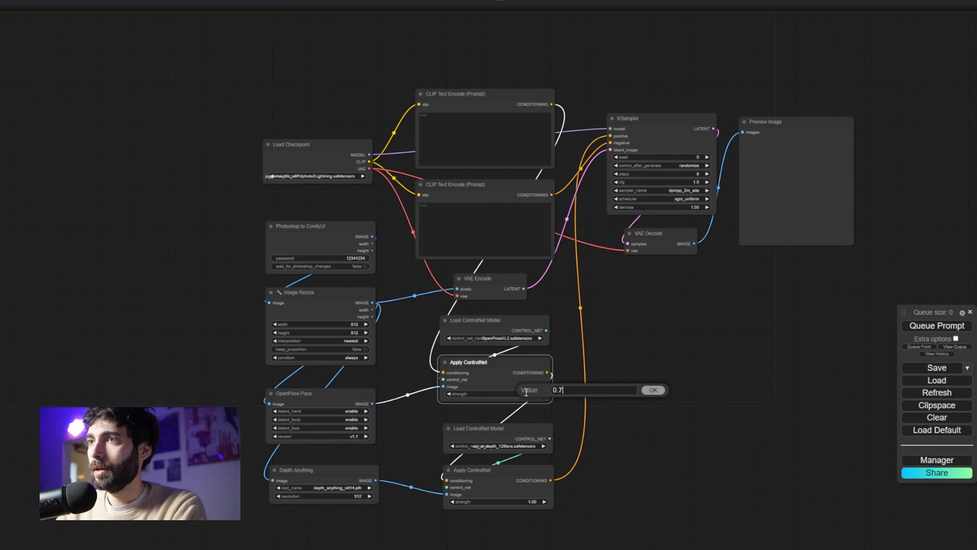
{"action": "key", "text": "Return"}
{"action": "left_click", "coordinate": [526, 501]}
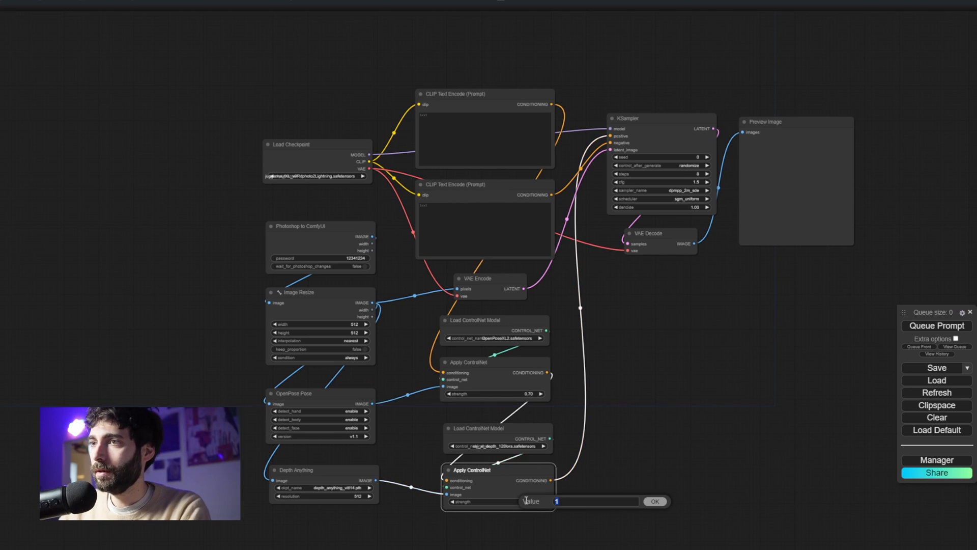
{"action": "type", "text": "0.7"}
{"action": "key", "text": "Return"}
{"action": "left_click_drag", "start_coordinate": [692, 417], "coordinate": [692, 404]}
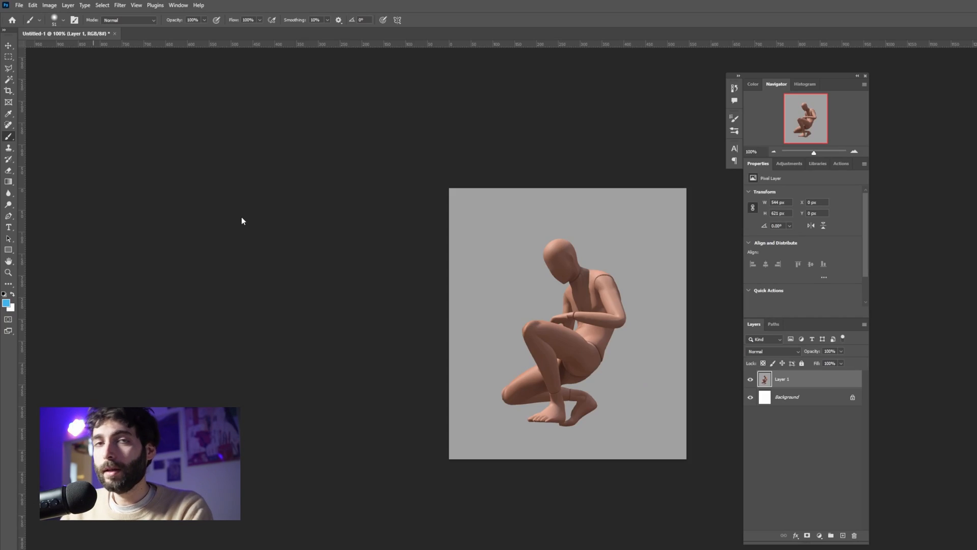
Step: Switch to Photoshop, open the Remote Connections preferences and enter the connection password
{"action": "left_click", "coordinate": [34, 6]}
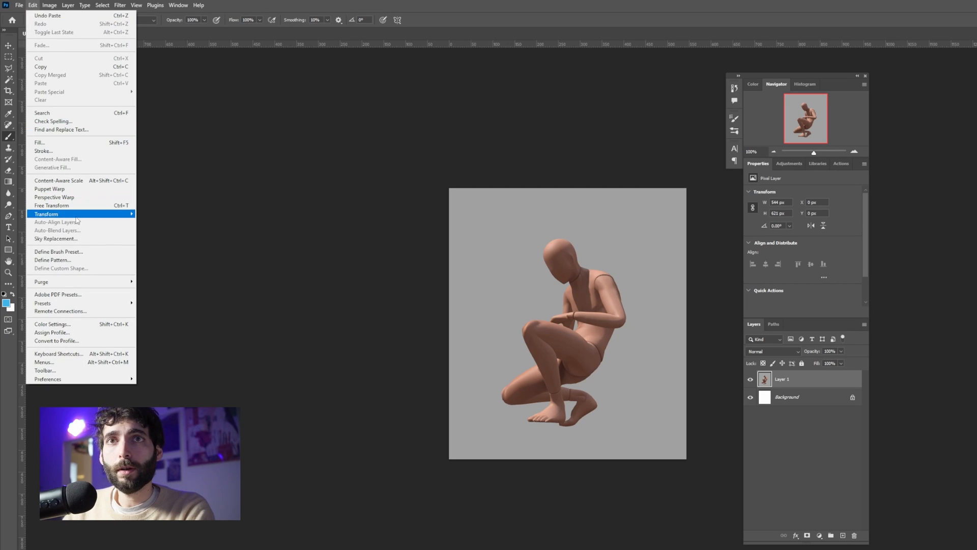
{"action": "left_click", "coordinate": [87, 312]}
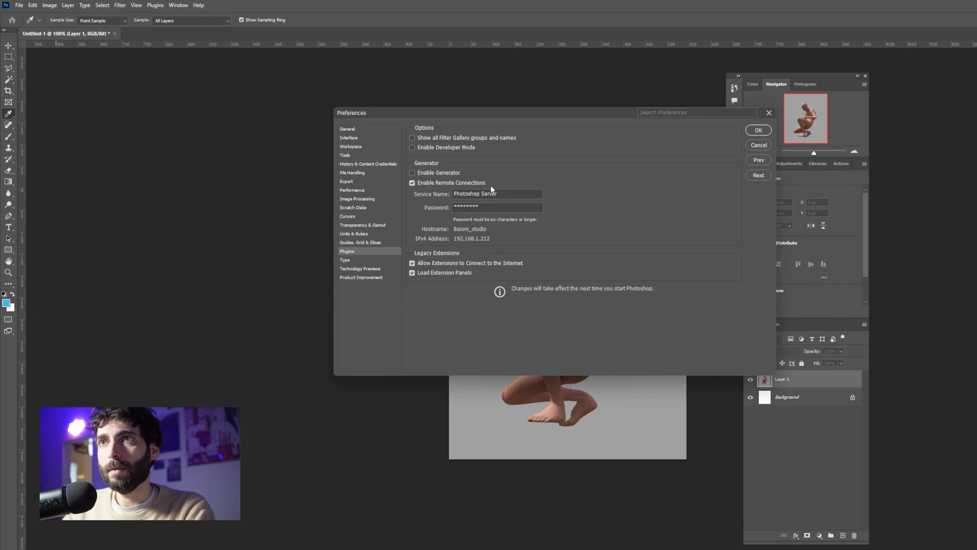
{"action": "left_click", "coordinate": [497, 207]}
{"action": "left_click_drag", "start_coordinate": [497, 207], "coordinate": [449, 207]}
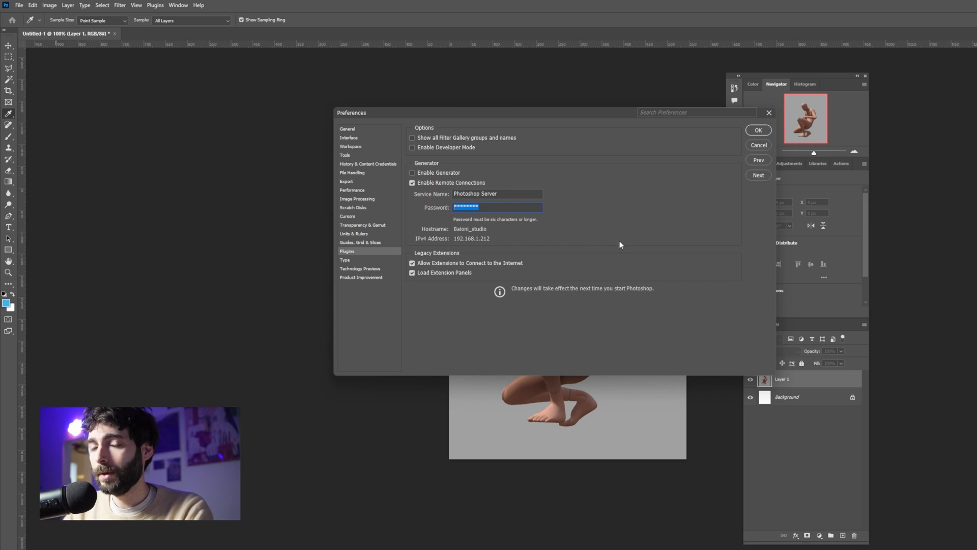
{"action": "type", "text": "****"}
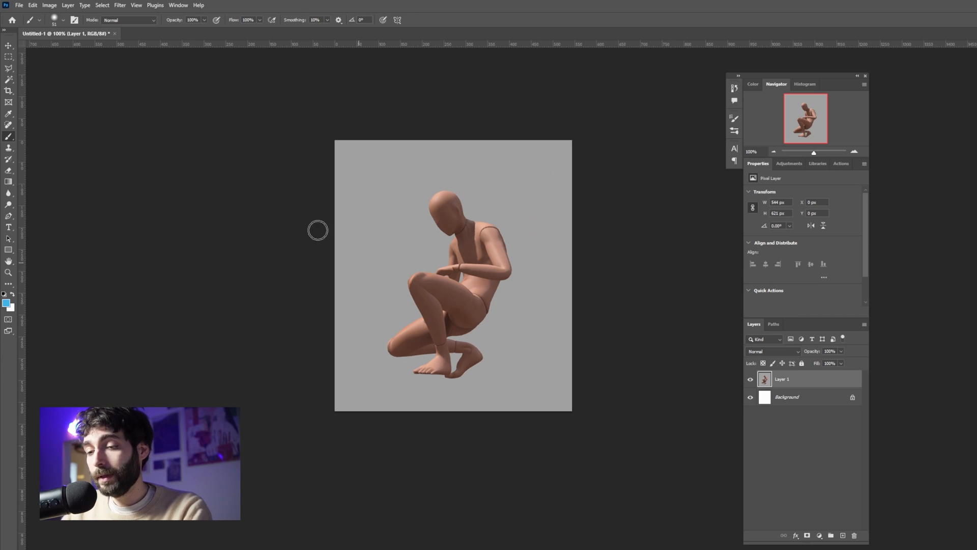
Step: Crop the mannequin image to a 1:1 square with the figure repositioned slightly upward inside the frame
{"action": "key", "text": "c"}
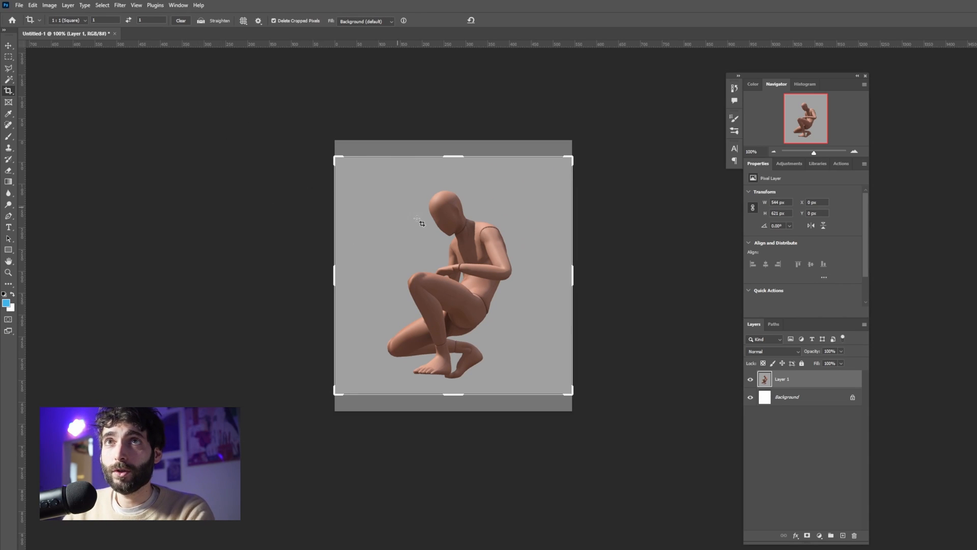
{"action": "left_click_drag", "start_coordinate": [424, 247], "coordinate": [426, 244]}
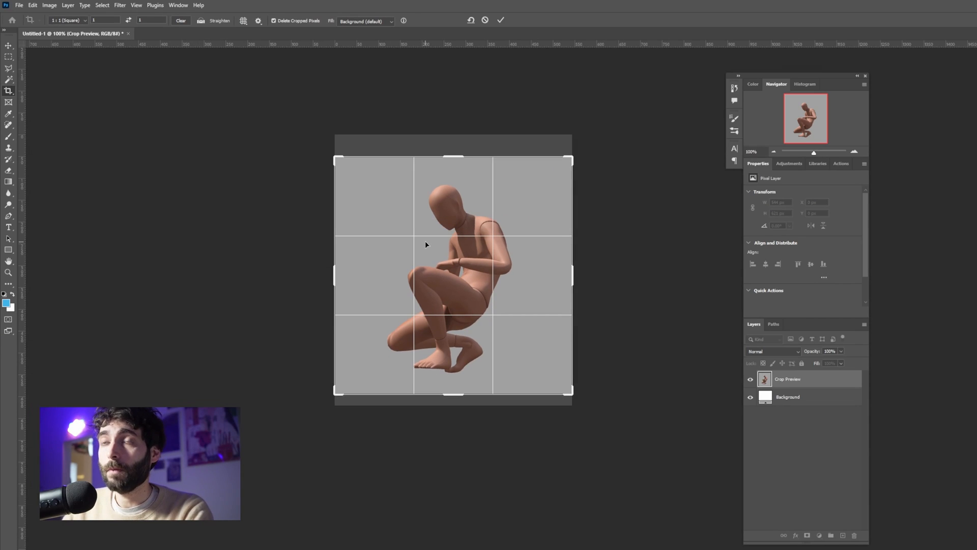
{"action": "key", "text": "Return"}
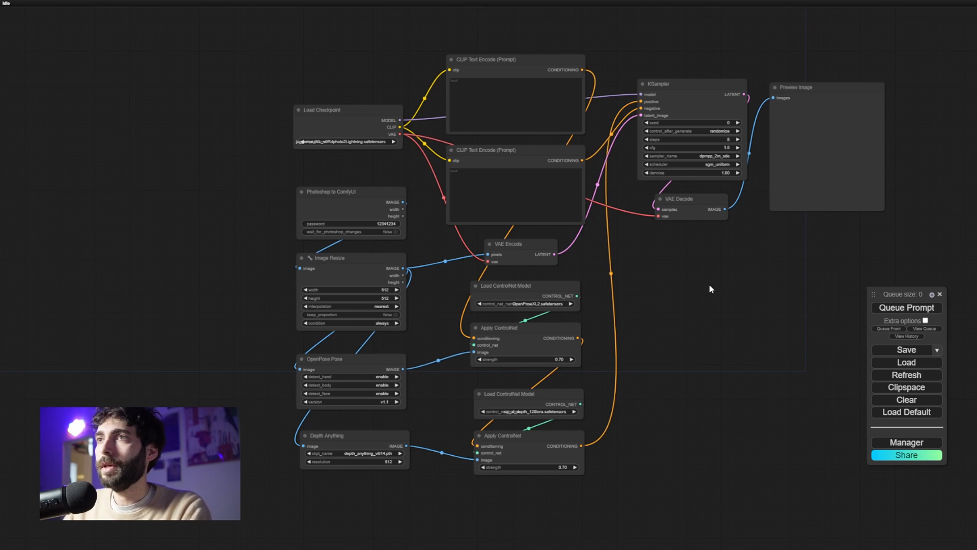
Step: Add a PreviewPopup node below VAE Decode, fed by the decoder's IMAGE output
{"action": "left_click_drag", "start_coordinate": [725, 209], "coordinate": [656, 230]}
{"action": "left_click", "coordinate": [659, 249]}
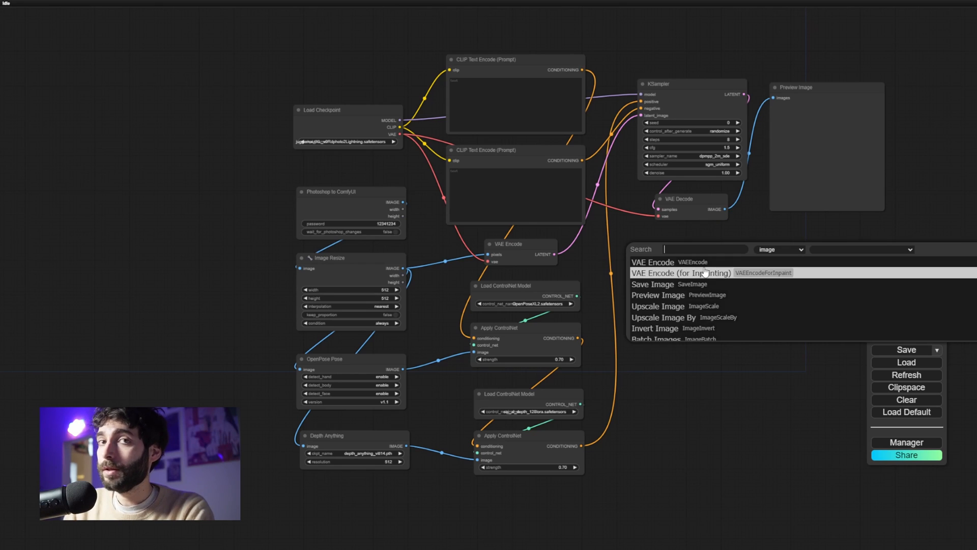
{"action": "type", "text": "popup"}
{"action": "key", "text": "Return"}
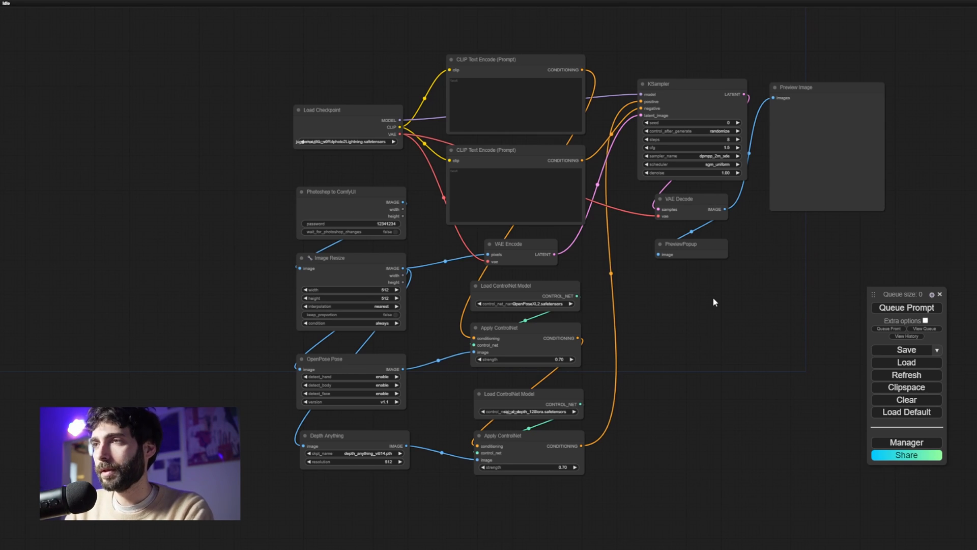
Step: Show the extra queue options and enable Auto Queue
{"action": "left_click", "coordinate": [926, 322]}
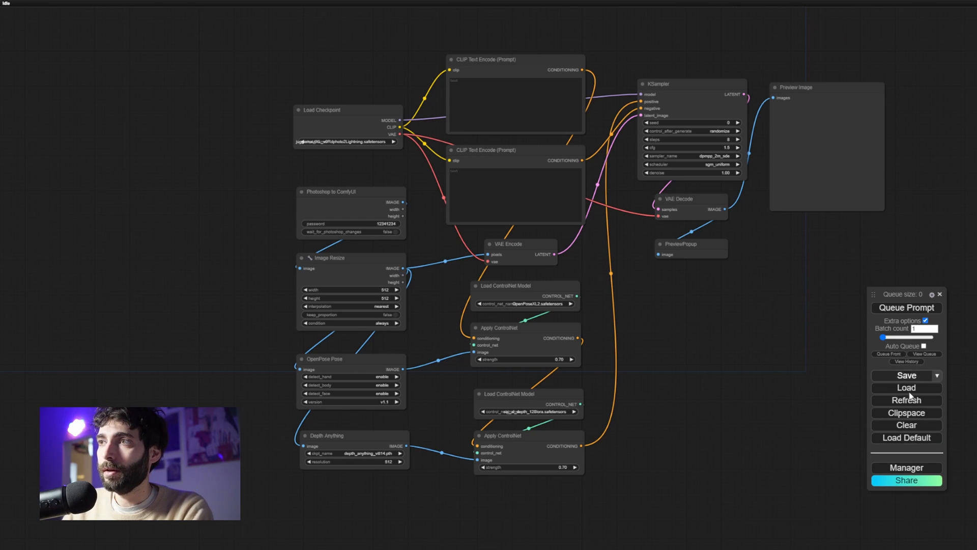
{"action": "left_click", "coordinate": [924, 346]}
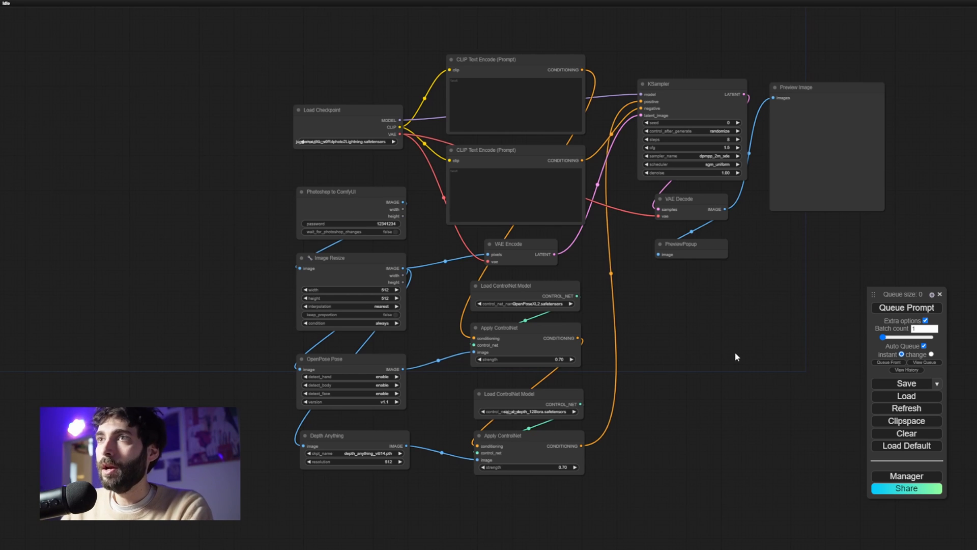
Step: Set the KSampler's control_after_generate to fixed and queue the prompt
{"action": "left_click", "coordinate": [722, 131]}
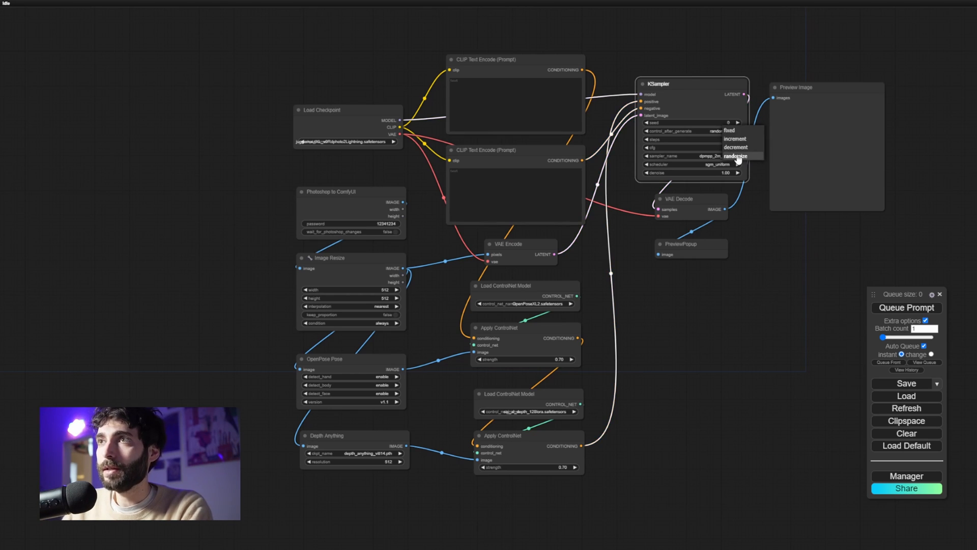
{"action": "left_click", "coordinate": [741, 133]}
{"action": "left_click", "coordinate": [713, 186]}
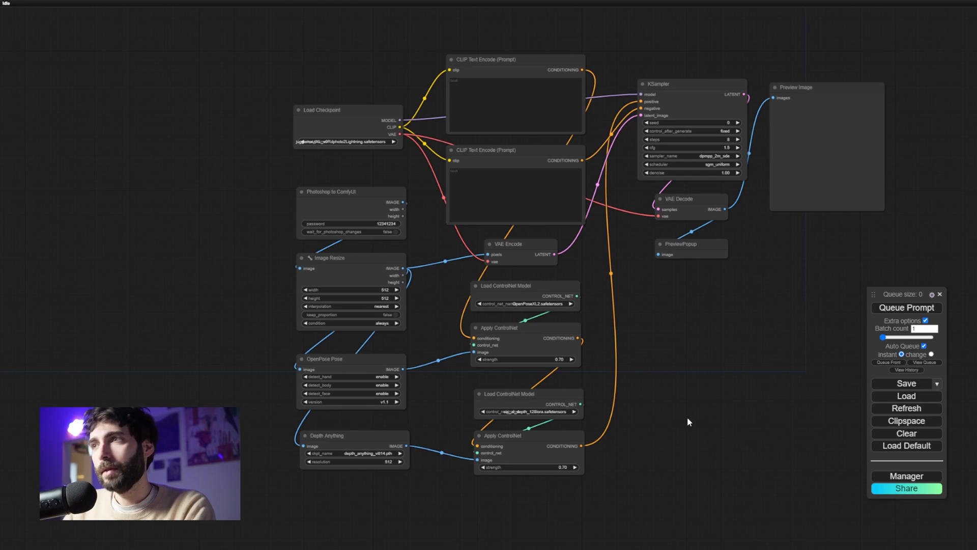
{"action": "left_click", "coordinate": [898, 308]}
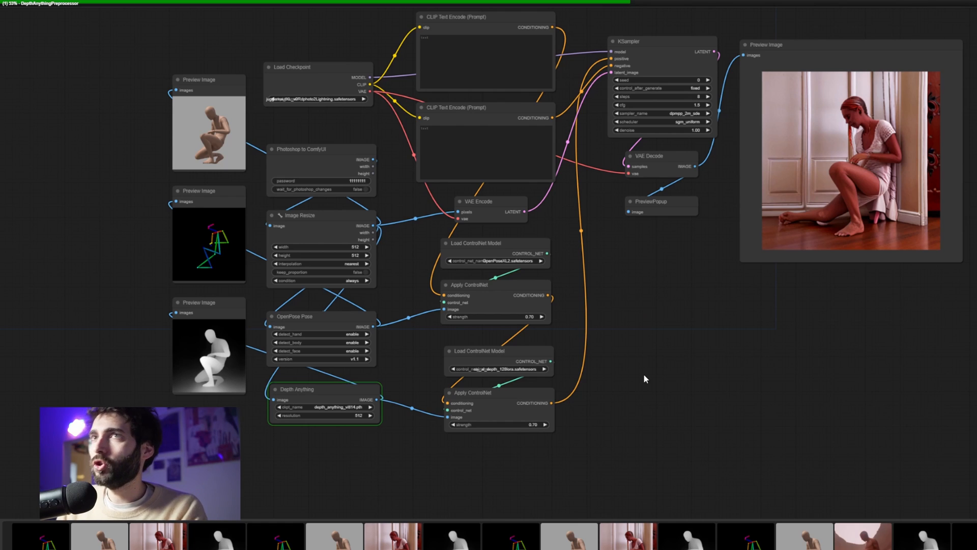
Step: Examine the previews of the Photoshop image, the OpenPose skeleton and the depth map
{"action": "left_click_drag", "start_coordinate": [691, 340], "coordinate": [697, 344]}
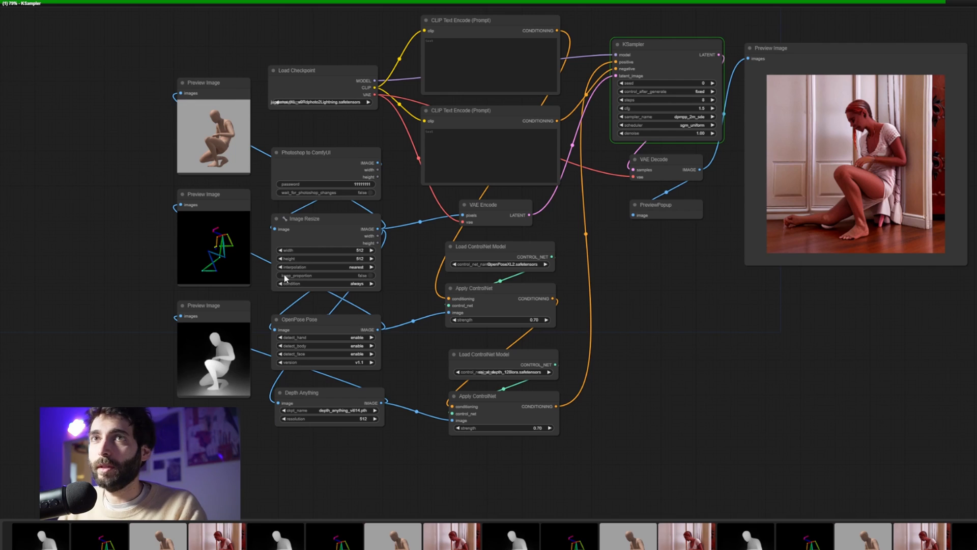
{"action": "left_click", "coordinate": [234, 197]}
{"action": "left_click", "coordinate": [232, 87]}
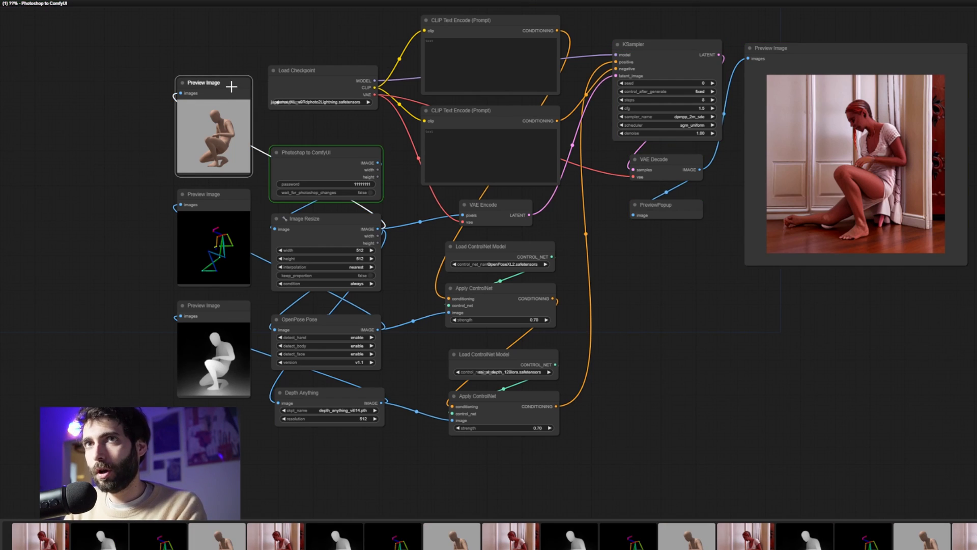
{"action": "left_click", "coordinate": [220, 195]}
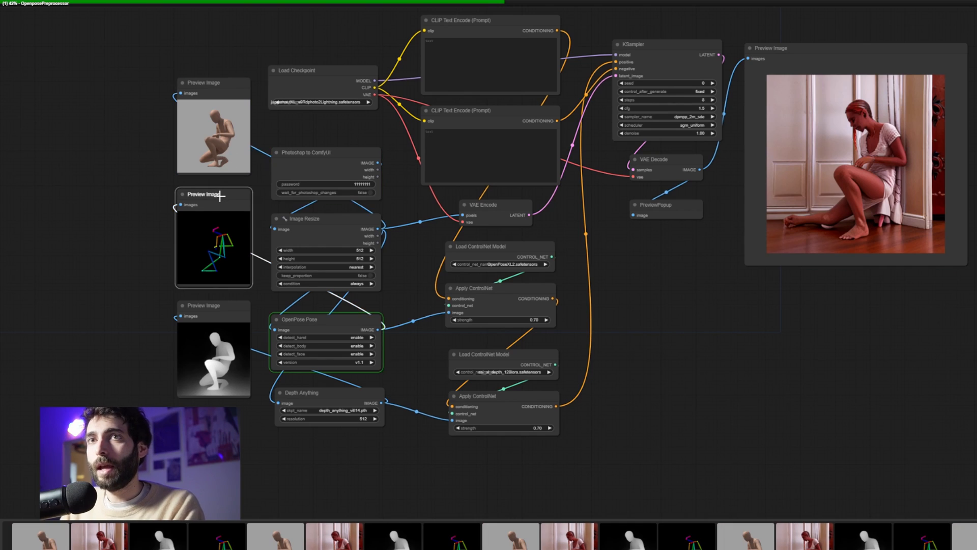
{"action": "left_click", "coordinate": [235, 321]}
{"action": "left_click", "coordinate": [596, 250]}
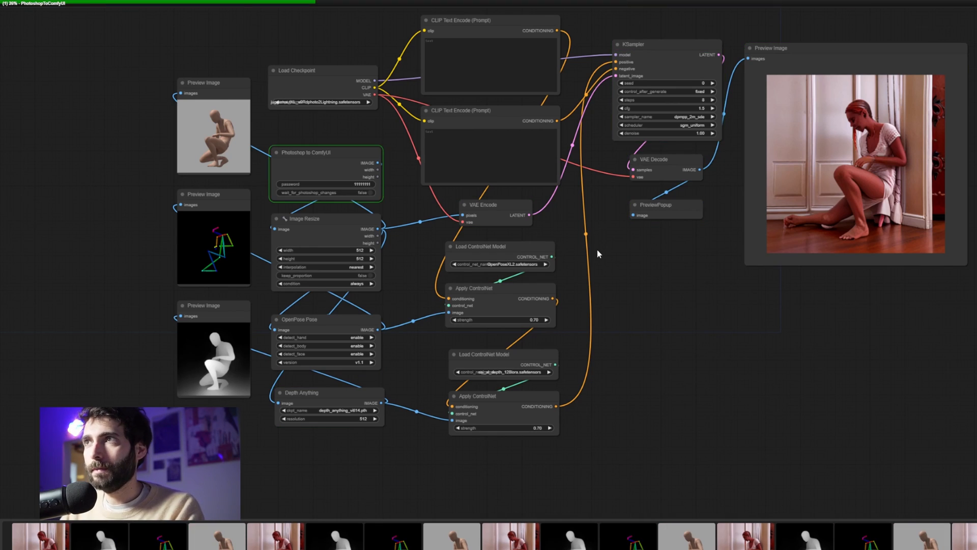
Step: Write the upper prompt "an action photo of a man kneeling down inside a crater, cinematic lighting, rain falling amidst the remnant of a destroyed"
{"action": "left_click", "coordinate": [478, 70]}
{"action": "type", "text": "a"}
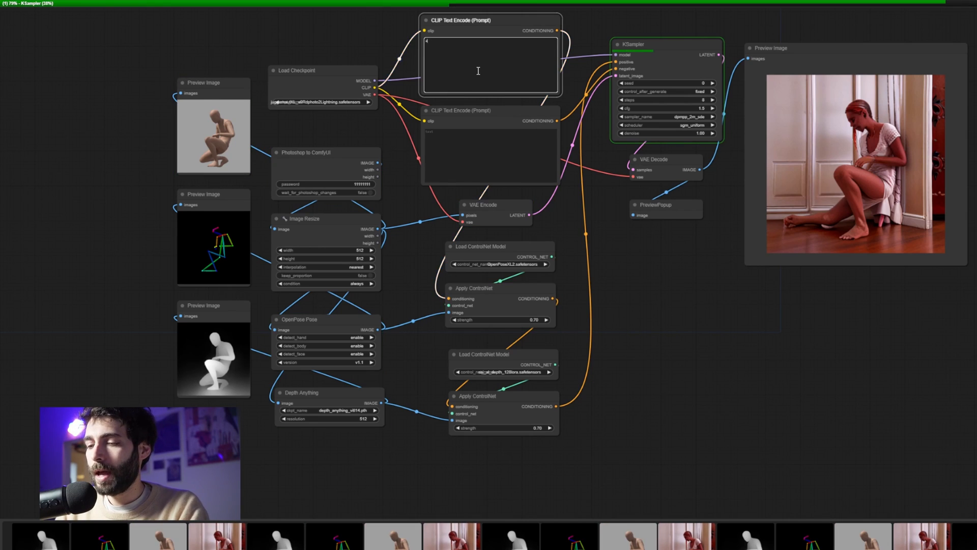
{"action": "type", "text": "n action photo"}
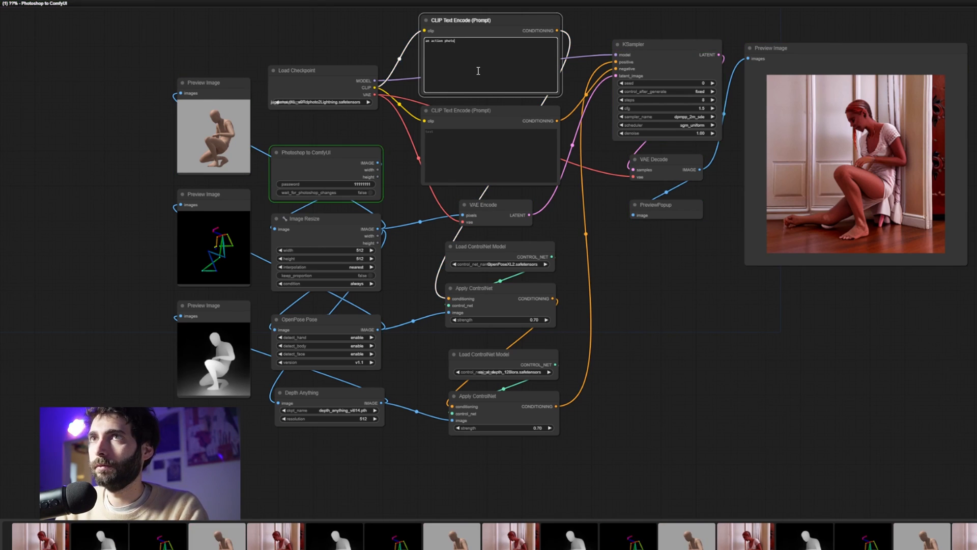
{"action": "type", "text": " of a"}
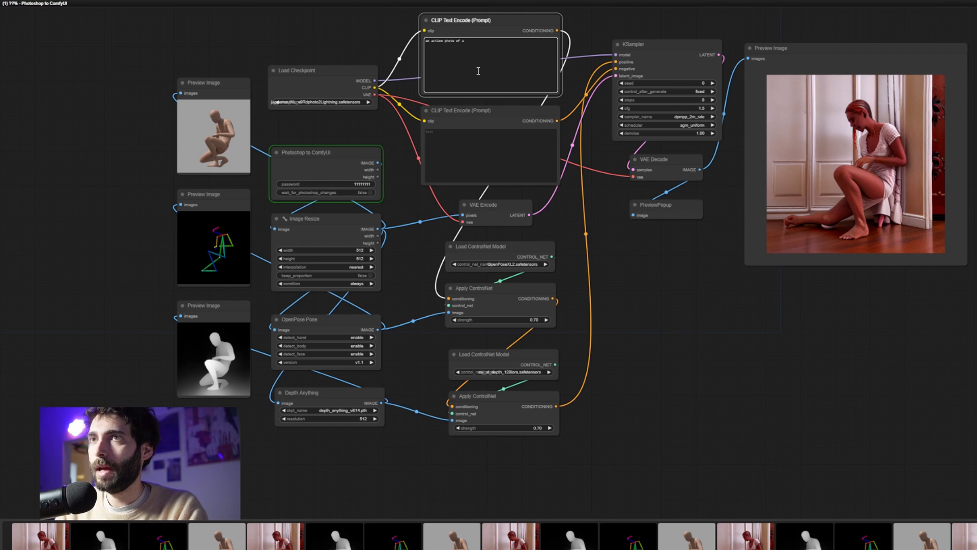
{"action": "type", "text": " man"}
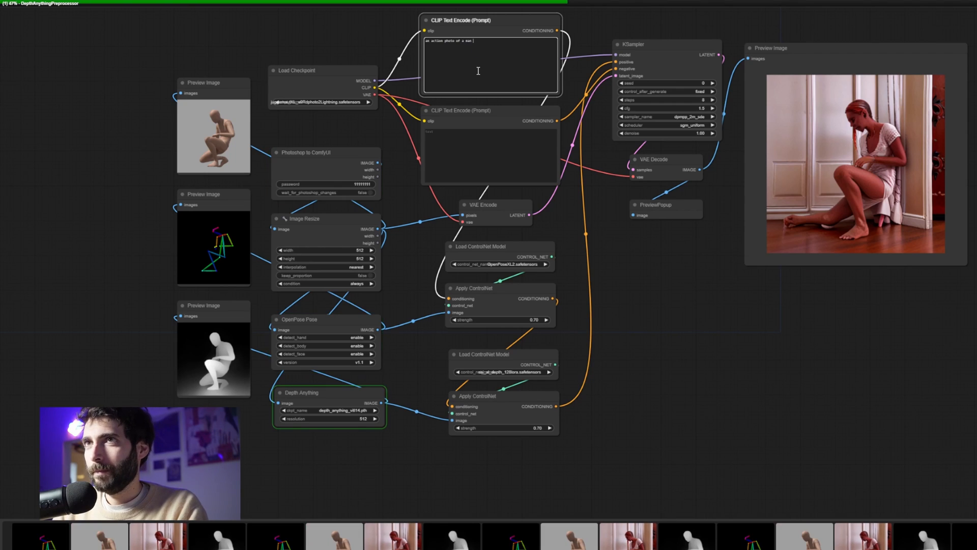
{"action": "type", "text": " kneeling down "}
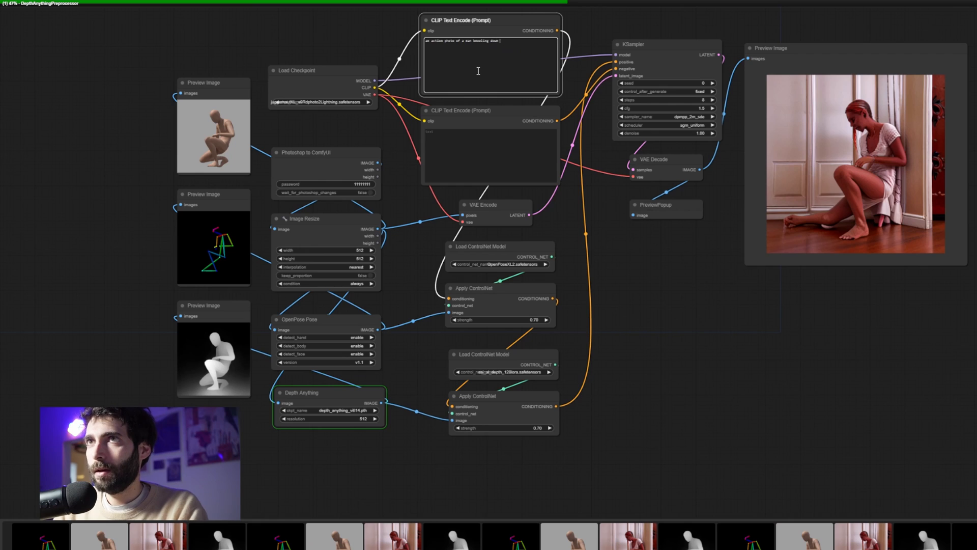
{"action": "type", "text": "inside a crater"}
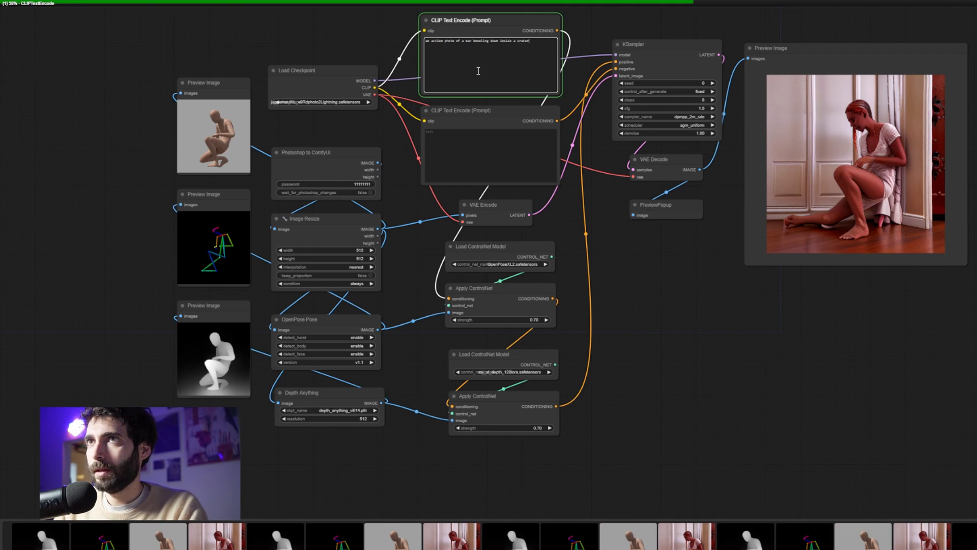
{"action": "type", "text": ", cinematic lighting, rain falling amidst "}
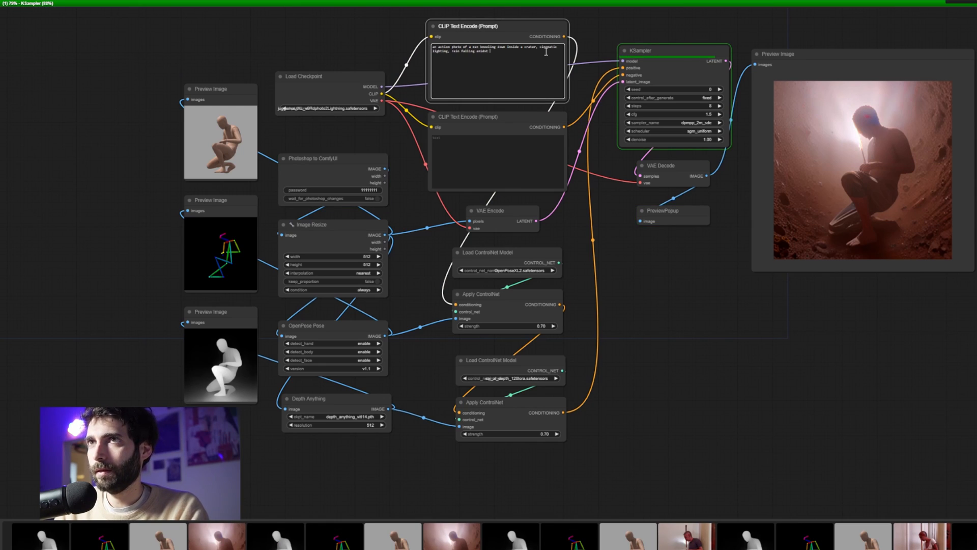
{"action": "type", "text": "the ra"}
{"action": "type", "text": "mnant of a"}
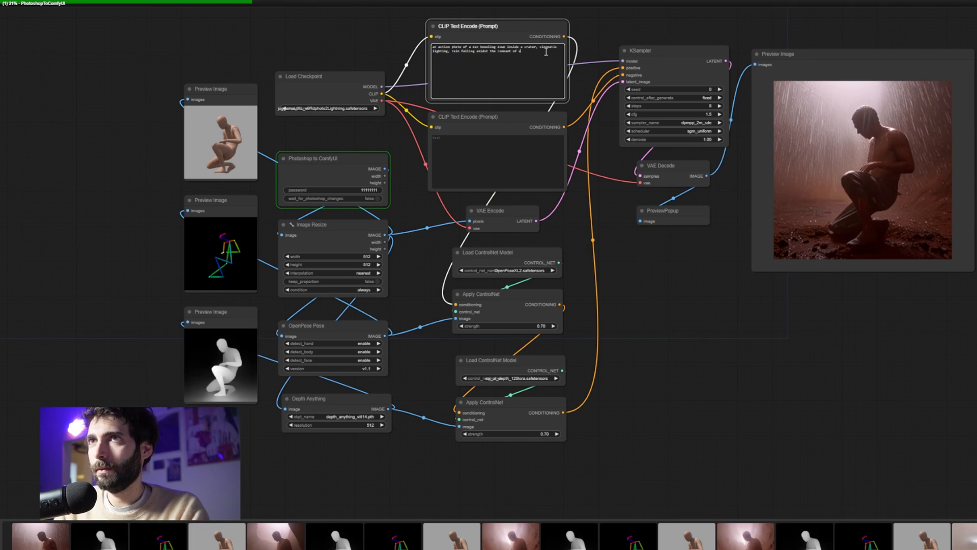
{"action": "type", "text": " destroyed"}
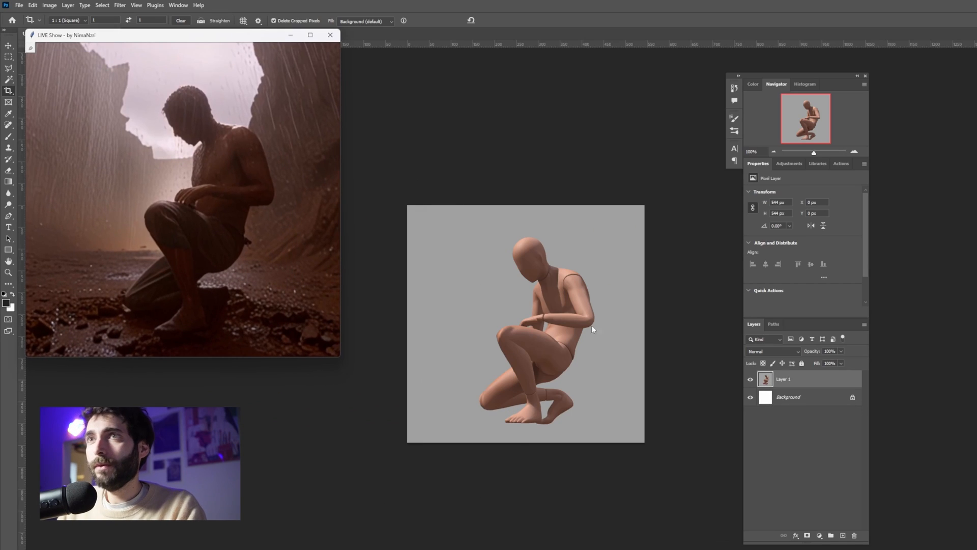
Step: In Photoshop, place the LIVE Show preview window beside the mannequin canvas and pin it there
{"action": "left_click_drag", "start_coordinate": [228, 36], "coordinate": [258, 149]}
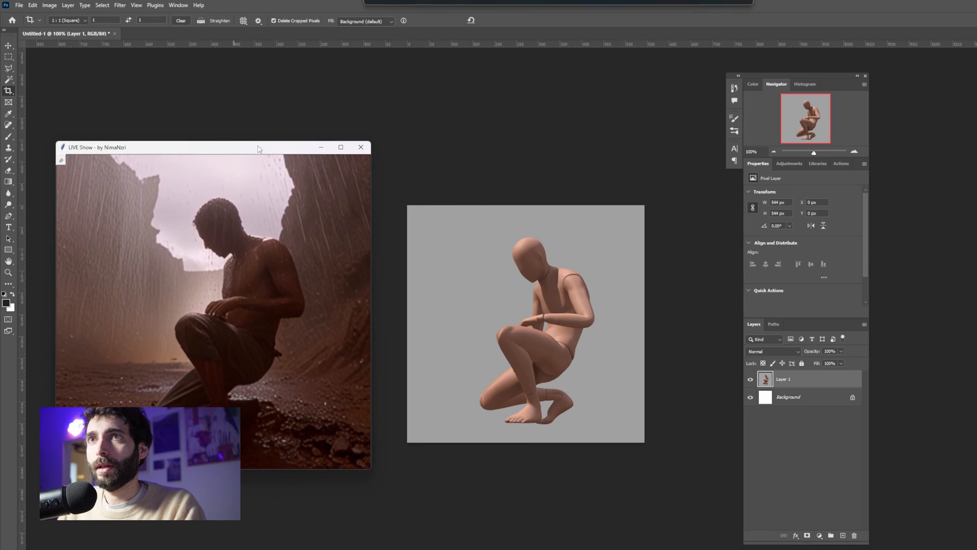
{"action": "left_click", "coordinate": [61, 161]}
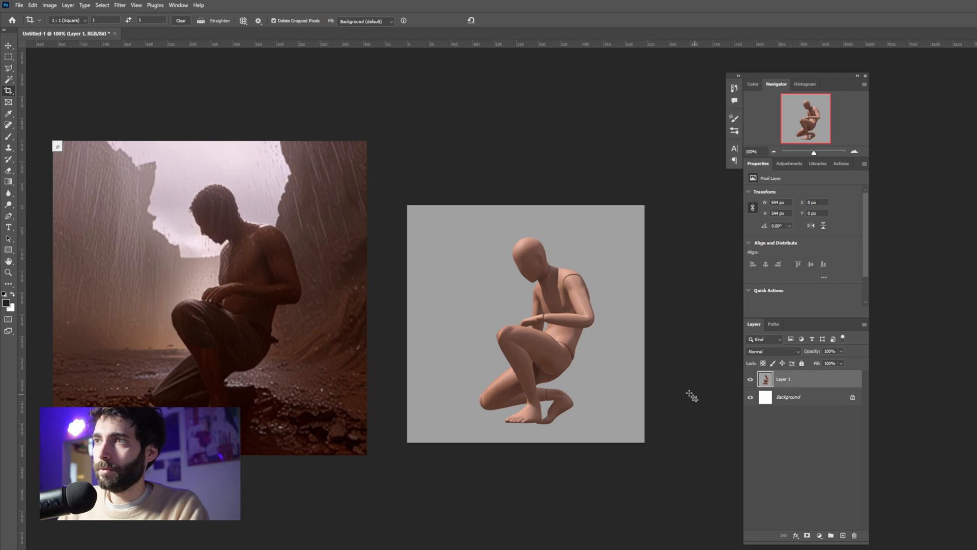
Step: Add a new layer and brush a dark ground strip about 544 by 101 px across the bottom of the canvas
{"action": "key", "text": "ctrl+shift+n"}
{"action": "key", "text": "Return"}
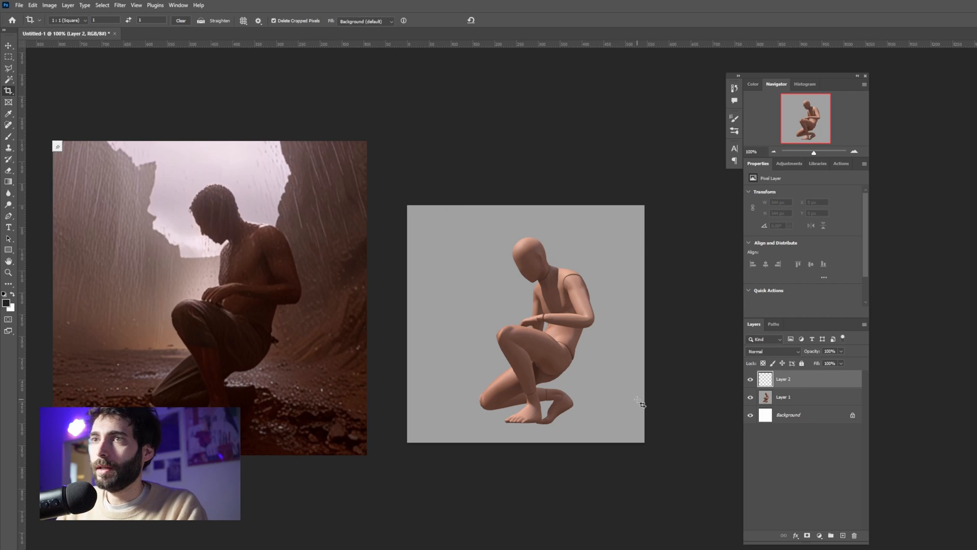
{"action": "key", "text": "b"}
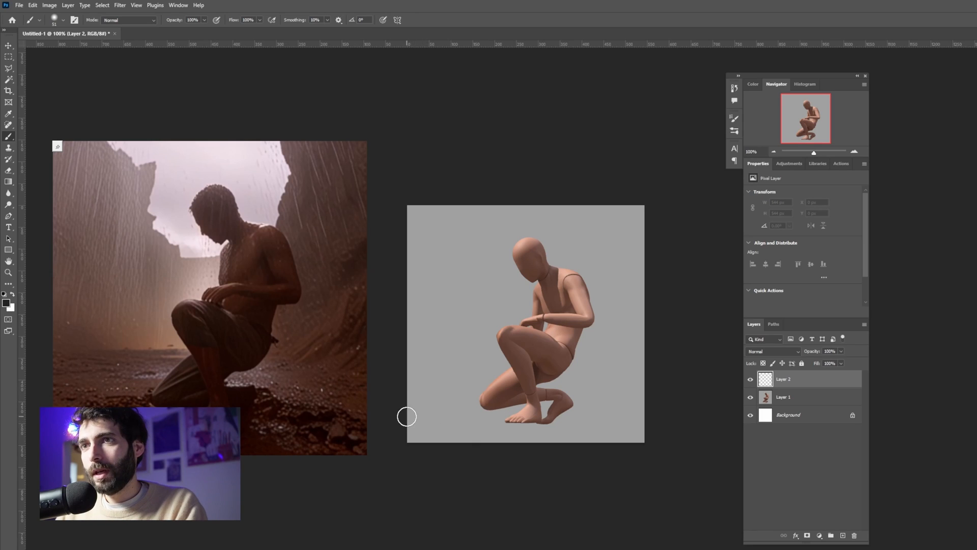
{"action": "mouse_move", "coordinate": [395, 414]}
{"action": "left_mouse_down"}
{"action": "mouse_move", "coordinate": [660, 443]}
{"action": "mouse_move", "coordinate": [395, 436]}
{"action": "mouse_move", "coordinate": [510, 446]}
{"action": "mouse_move", "coordinate": [412, 432]}
{"action": "mouse_move", "coordinate": [639, 436]}
{"action": "left_mouse_up"}
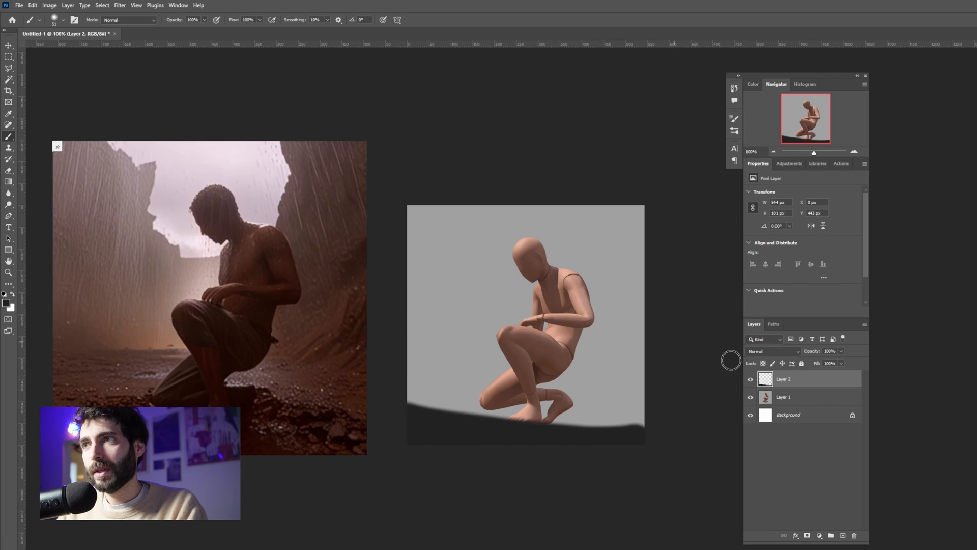
Step: Select the mannequin on Layer 1 and copy it to its own layer above the painted ground
{"action": "left_click", "coordinate": [787, 402]}
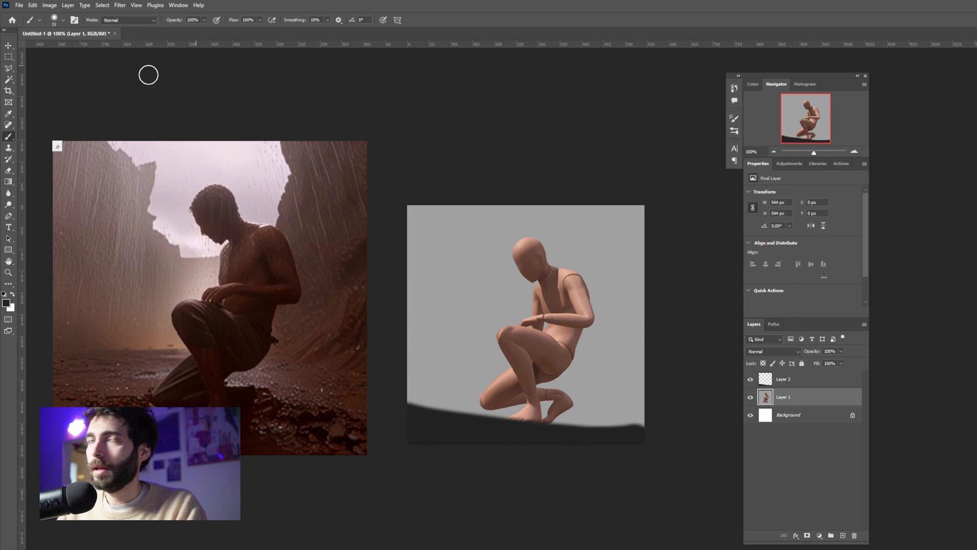
{"action": "left_click", "coordinate": [102, 5]}
{"action": "left_click", "coordinate": [109, 108]}
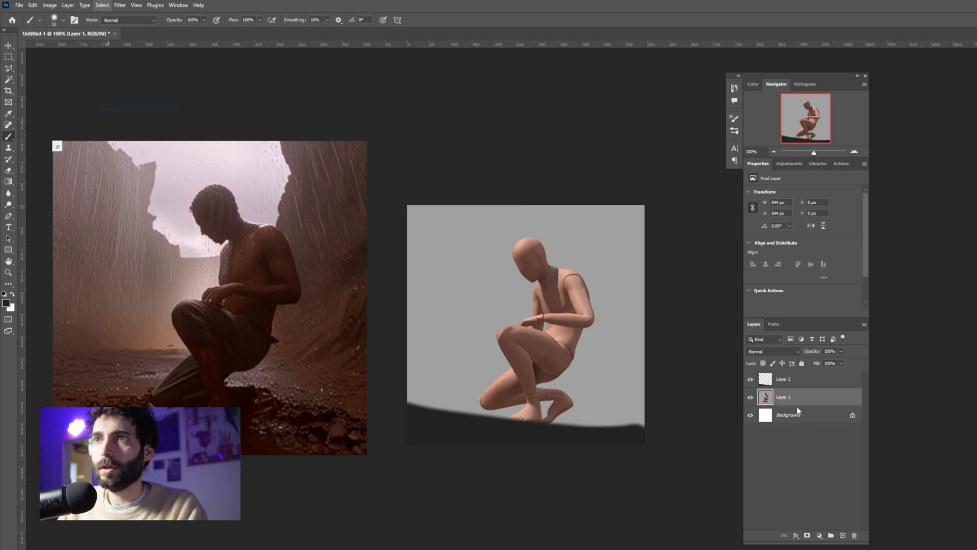
{"action": "key", "text": "ctrl+j"}
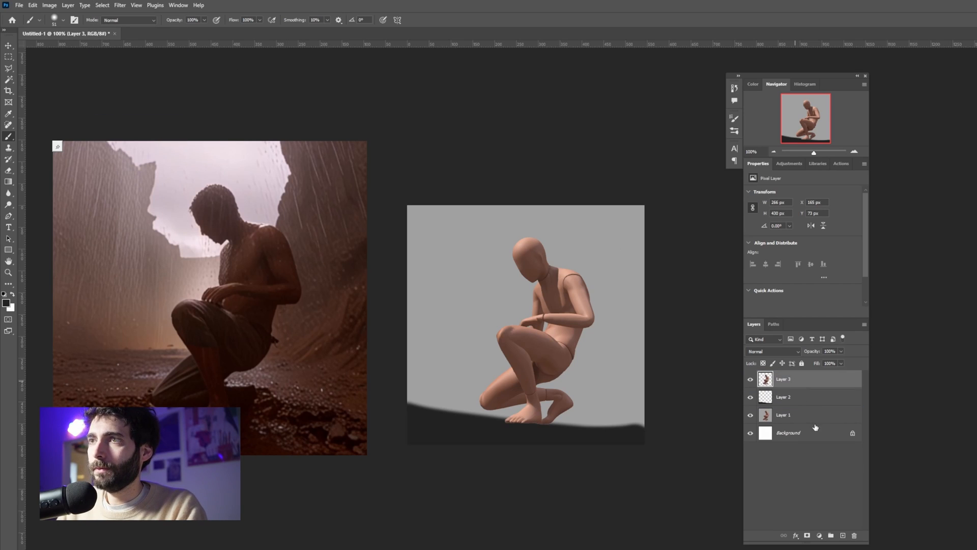
Step: Add an empty layer between the original mannequin image and the dark ground layer
{"action": "left_click", "coordinate": [792, 402]}
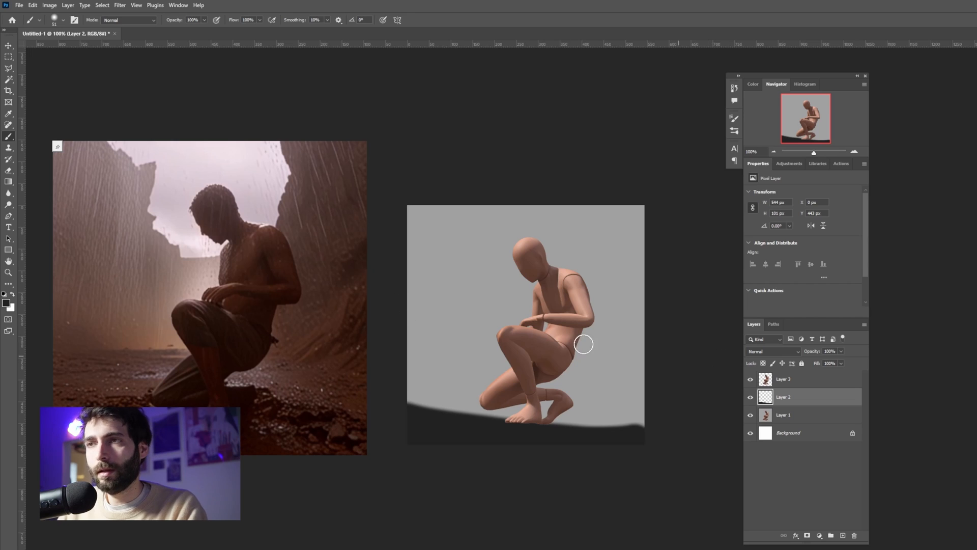
{"action": "key", "text": "ctrl+shift+n"}
{"action": "key", "text": "Return"}
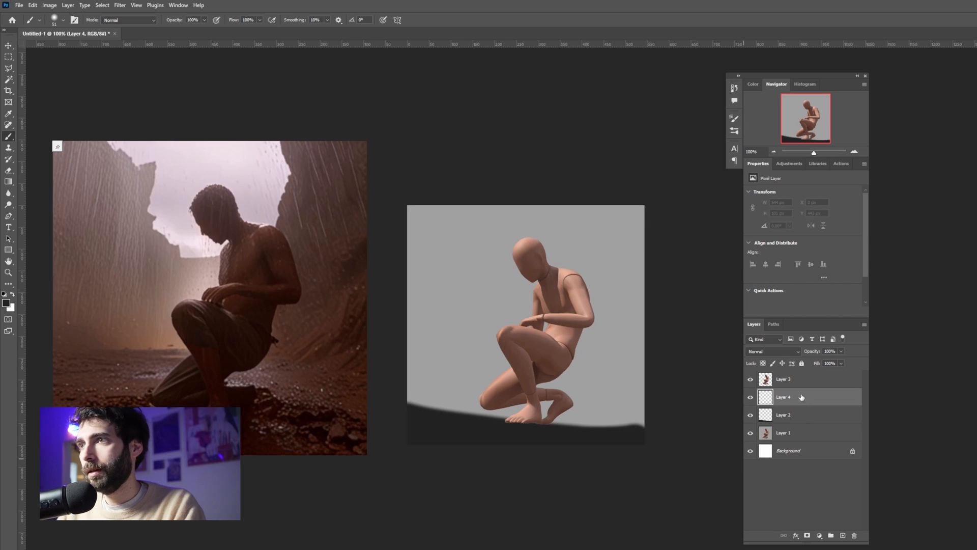
{"action": "left_click_drag", "start_coordinate": [801, 397], "coordinate": [774, 416]}
Step: Set the foreground colour to blue 4a88a5 and brush it on the new layer behind the mannequin cut-out
{"action": "left_click", "coordinate": [7, 303]}
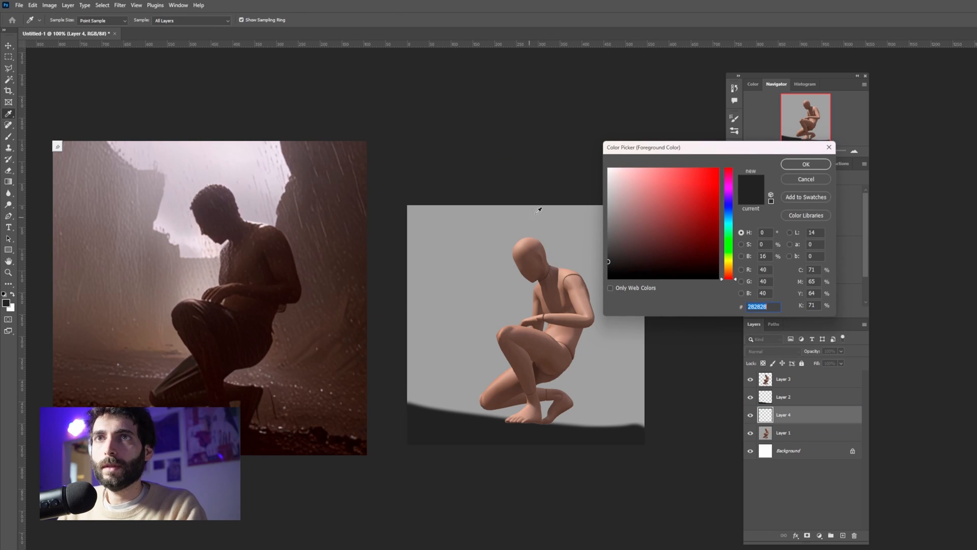
{"action": "left_click", "coordinate": [729, 217]}
{"action": "left_click", "coordinate": [668, 208]}
{"action": "key", "text": "Return"}
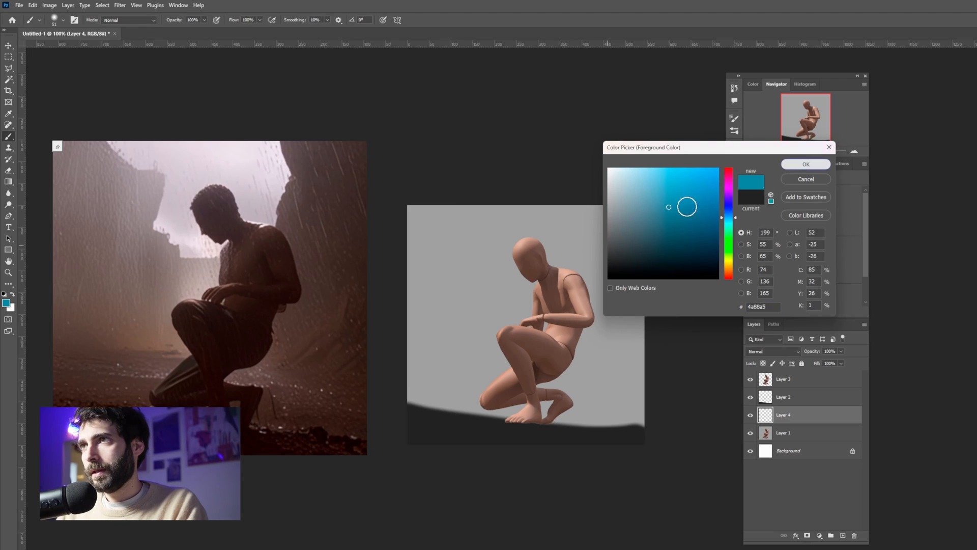
{"action": "mouse_move", "coordinate": [530, 344]}
{"action": "left_mouse_down"}
{"action": "mouse_move", "coordinate": [423, 299]}
{"action": "mouse_move", "coordinate": [401, 334]}
{"action": "mouse_move", "coordinate": [443, 349]}
{"action": "mouse_move", "coordinate": [386, 392]}
{"action": "mouse_move", "coordinate": [460, 399]}
{"action": "mouse_move", "coordinate": [487, 368]}
{"action": "left_mouse_up"}
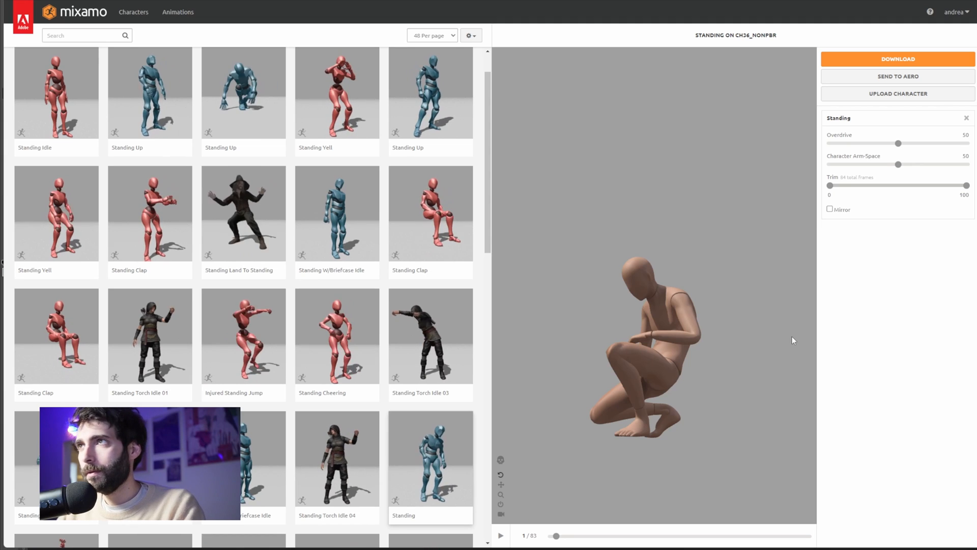
Step: Switch to Mixamo and download the Standing character as FBX Binary with skin, at 30 frames per second and no keyframe reduction
{"action": "left_click", "coordinate": [879, 61]}
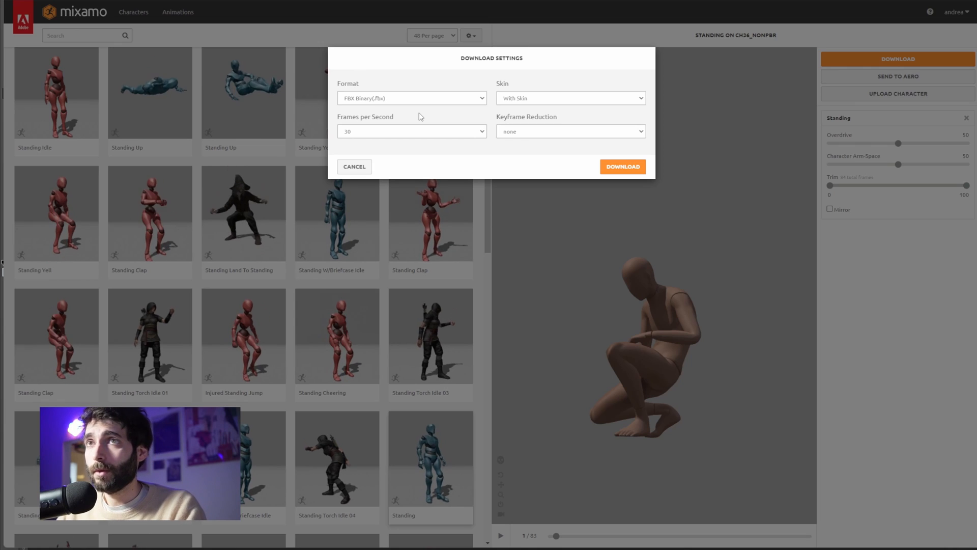
{"action": "left_click", "coordinate": [617, 173]}
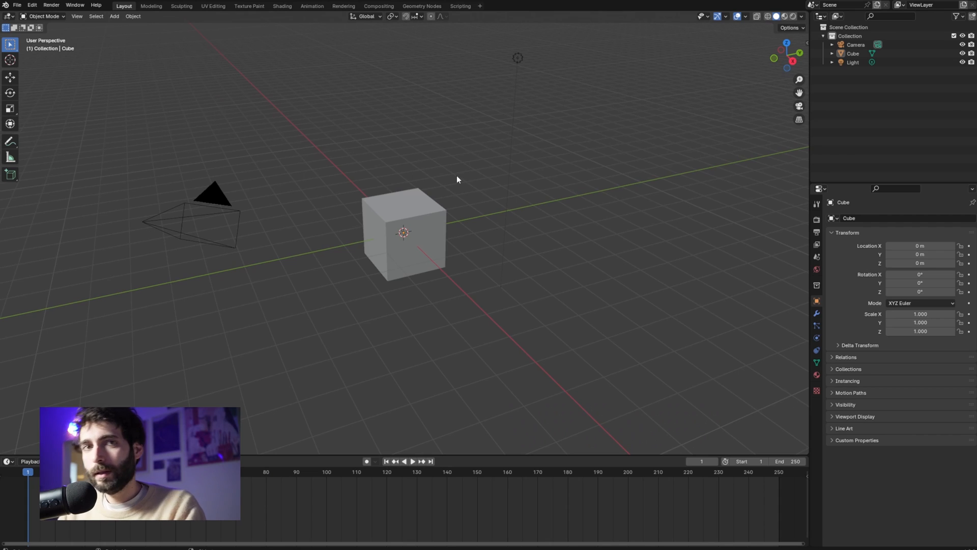
Step: Delete the default cube from the new Blender scene
{"action": "left_click", "coordinate": [432, 225]}
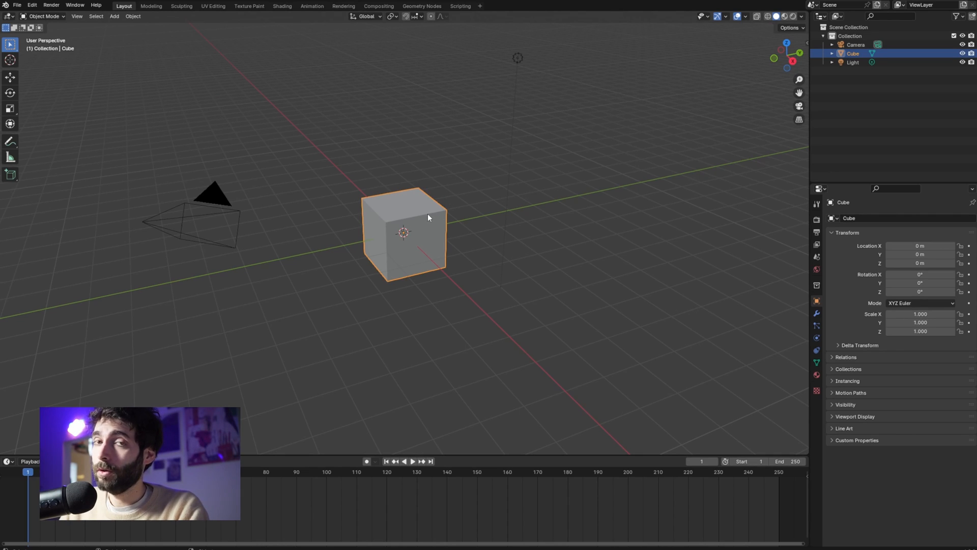
{"action": "key", "text": "x"}
{"action": "left_click", "coordinate": [427, 213]}
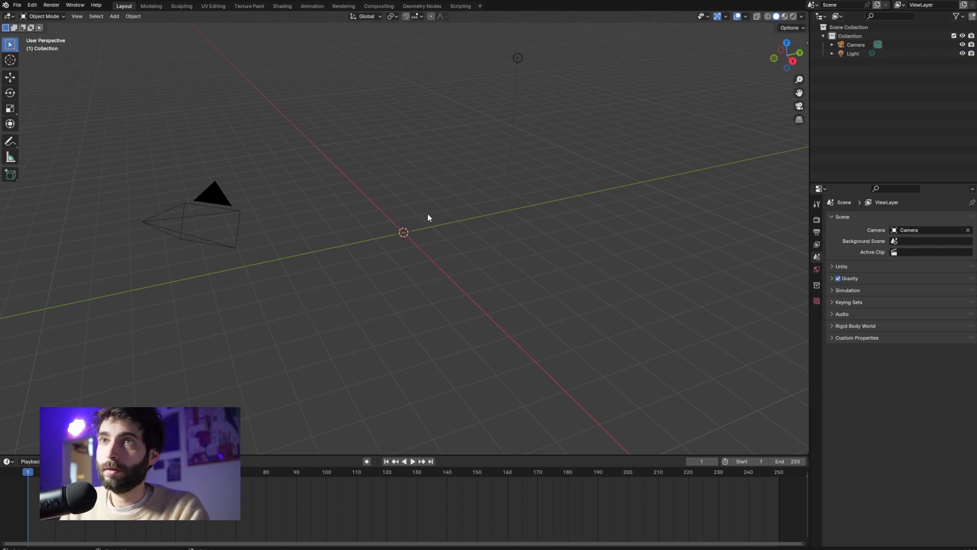
Step: Import Standing.fbx from the Downloads folder with the default FBX options
{"action": "left_click", "coordinate": [16, 4]}
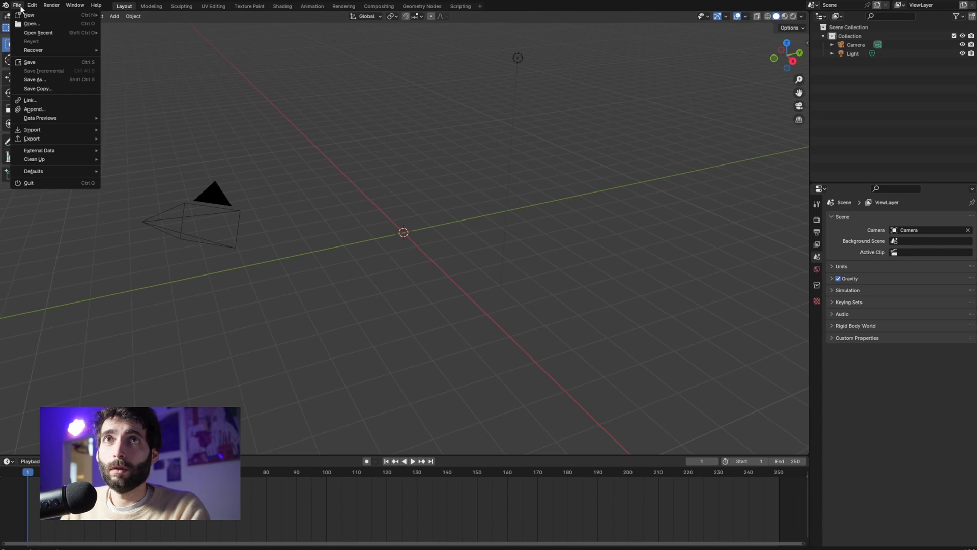
{"action": "mouse_move", "coordinate": [53, 130]}
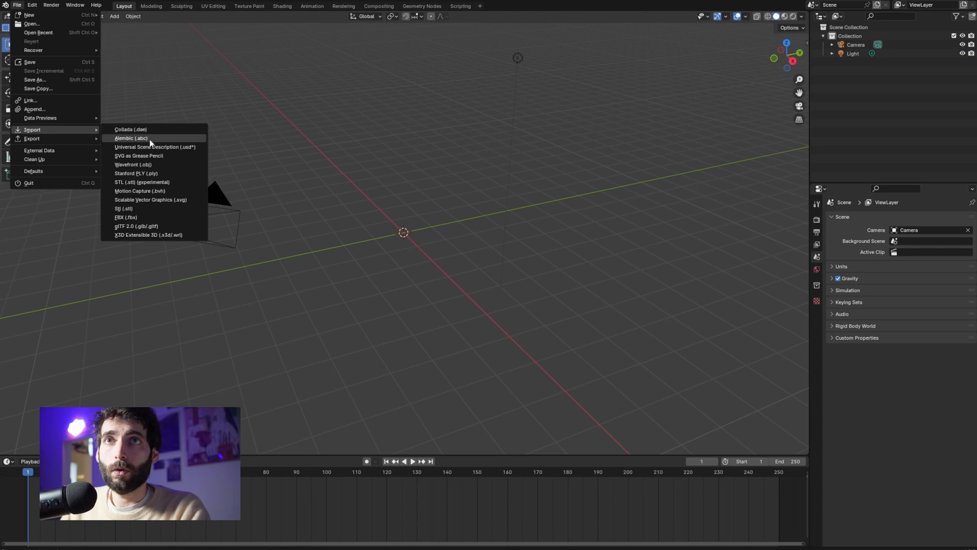
{"action": "left_click", "coordinate": [164, 217]}
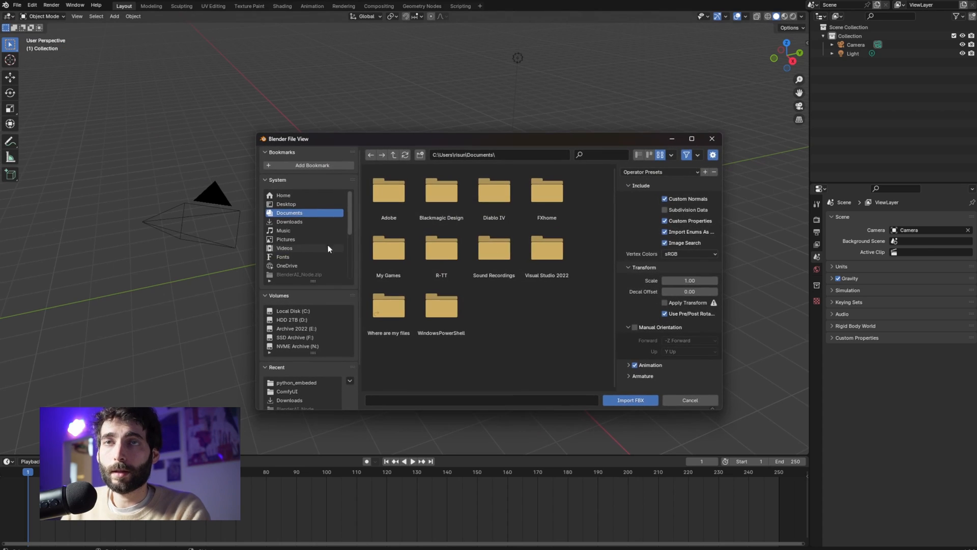
{"action": "left_click", "coordinate": [313, 222]}
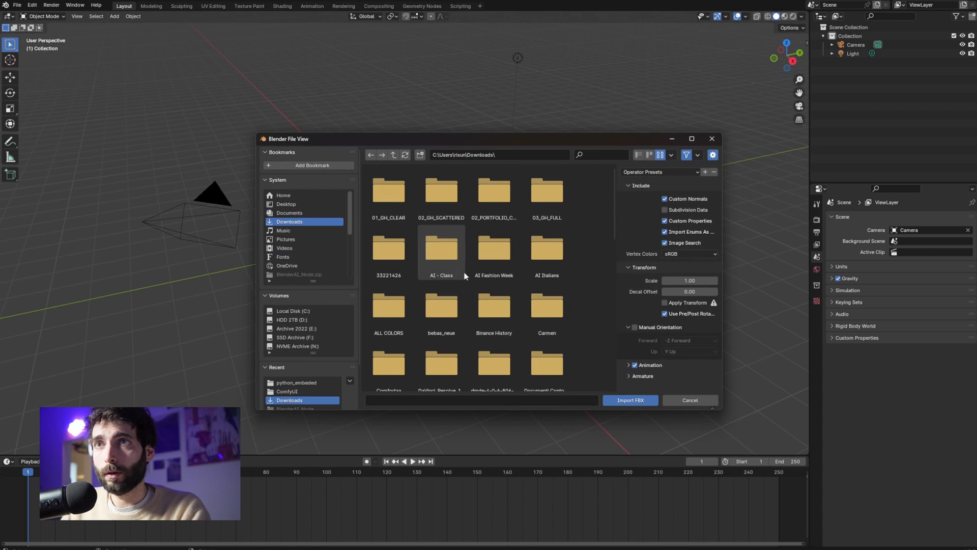
{"action": "scroll", "coordinate": [511, 288], "scroll_direction": "down", "scroll_amount": 10}
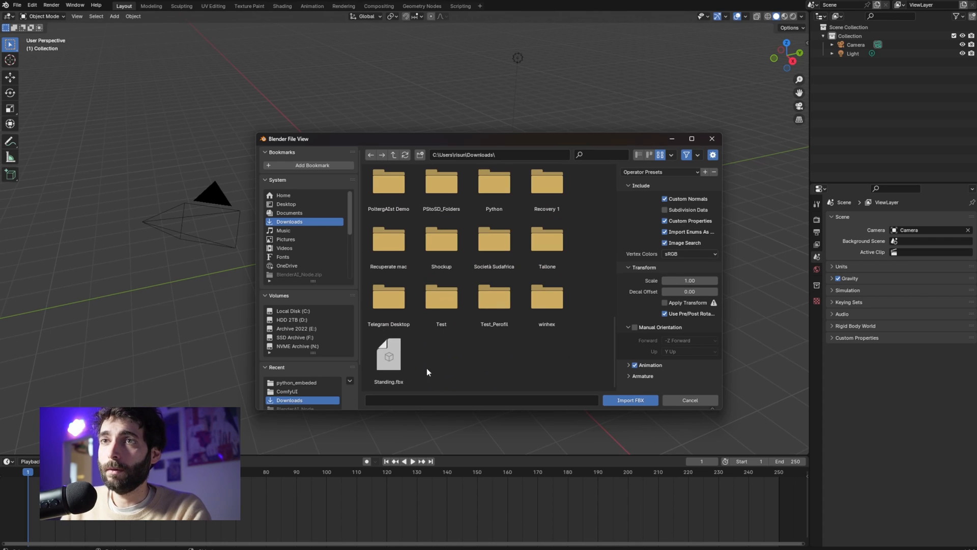
{"action": "left_click", "coordinate": [401, 362]}
{"action": "left_click", "coordinate": [637, 400]}
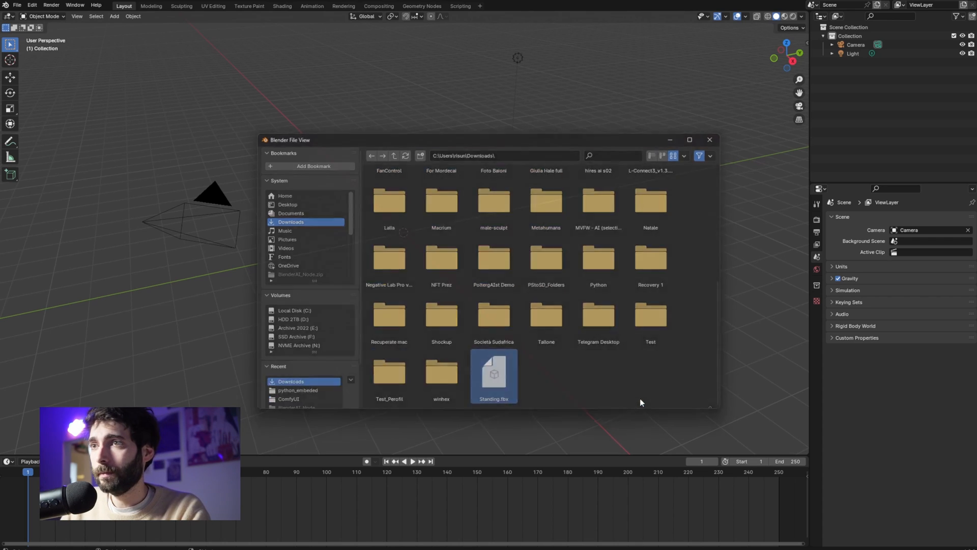
Step: Play and scrub through the imported animation, stopping on the crouching pose at frame 13
{"action": "key", "text": "space"}
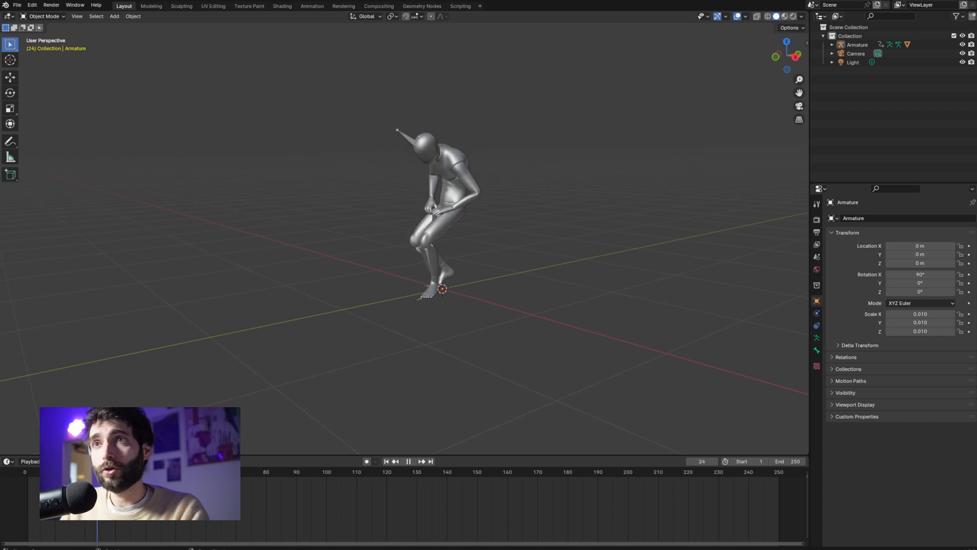
{"action": "left_click_drag", "start_coordinate": [274, 477], "coordinate": [39, 483]}
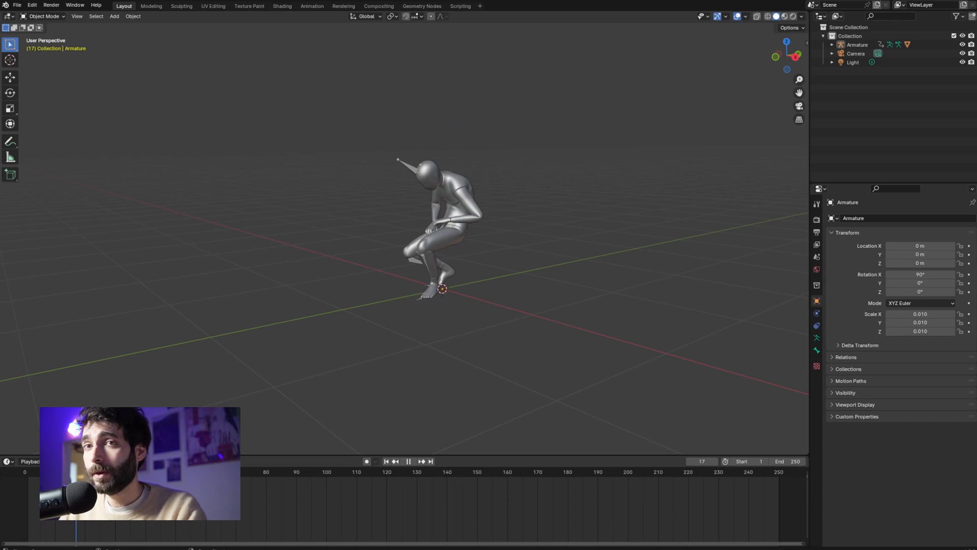
{"action": "left_click_drag", "start_coordinate": [55, 472], "coordinate": [43, 472]}
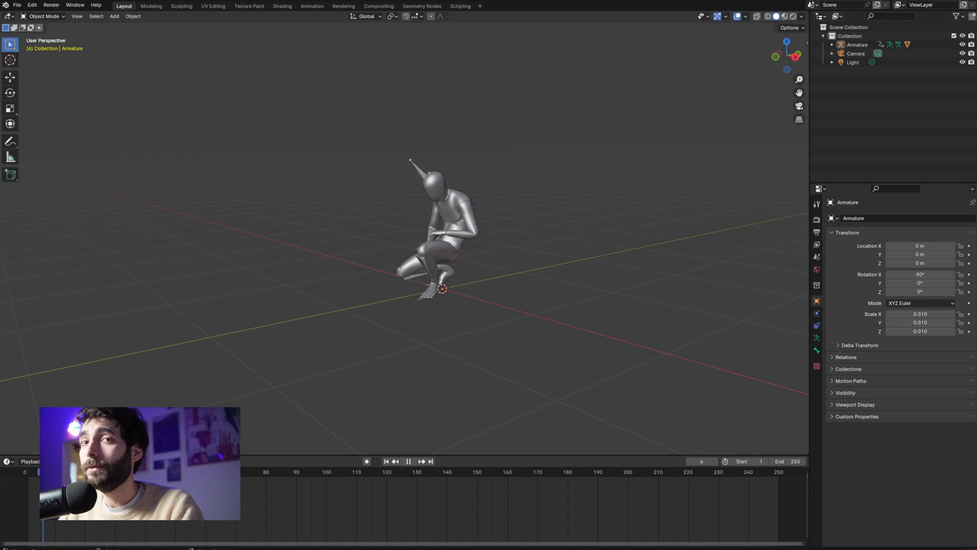
{"action": "key", "text": "space"}
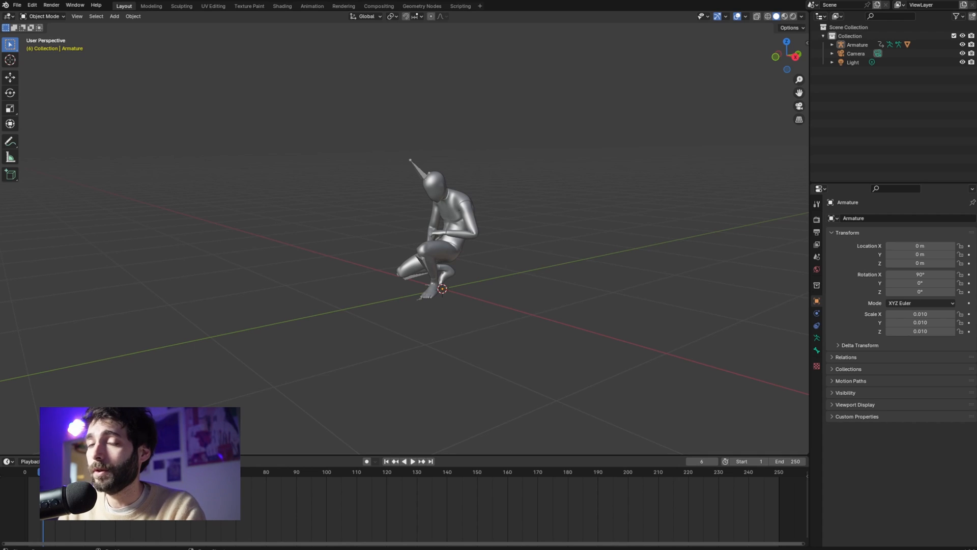
{"action": "left_click_drag", "start_coordinate": [42, 472], "coordinate": [64, 471]}
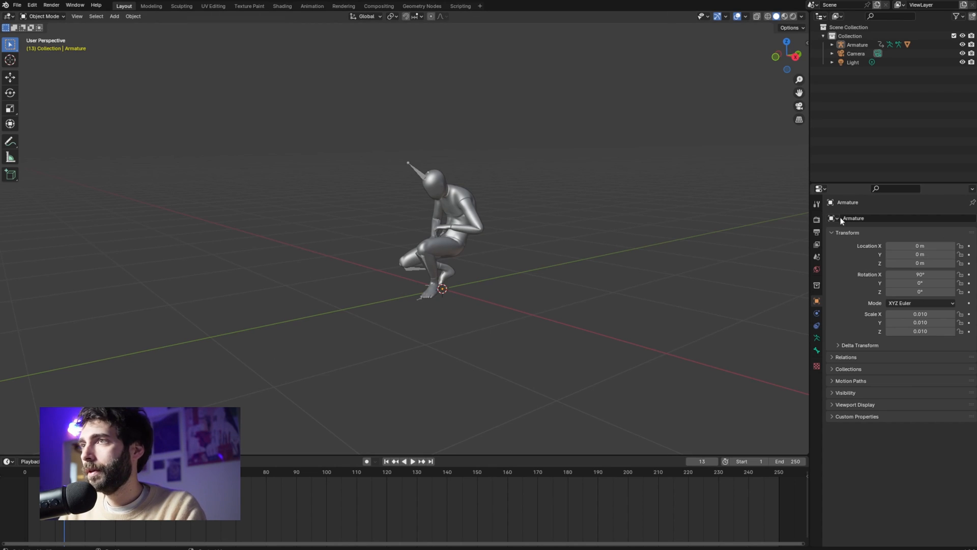
Step: Set the render engine to Cycles and its device to GPU Compute
{"action": "left_click", "coordinate": [818, 219]}
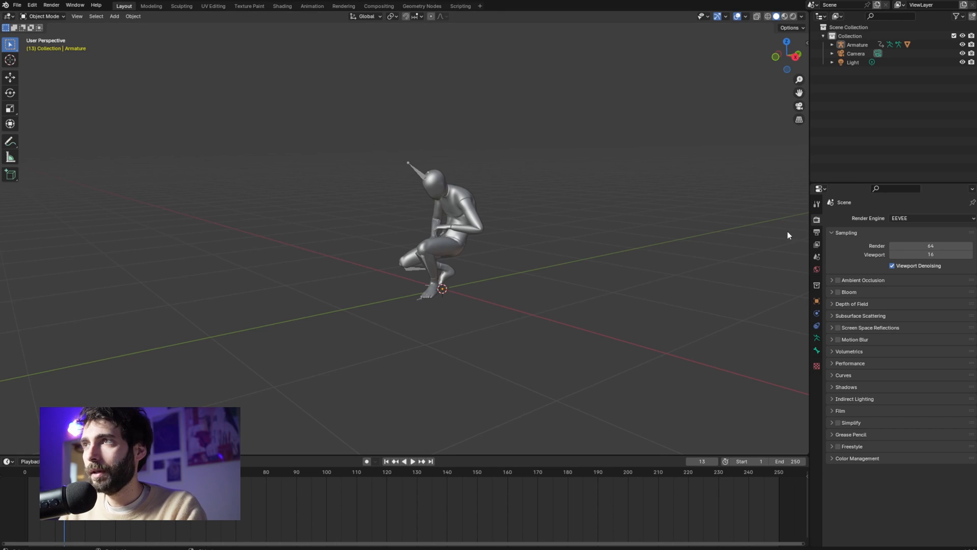
{"action": "left_click", "coordinate": [913, 218]}
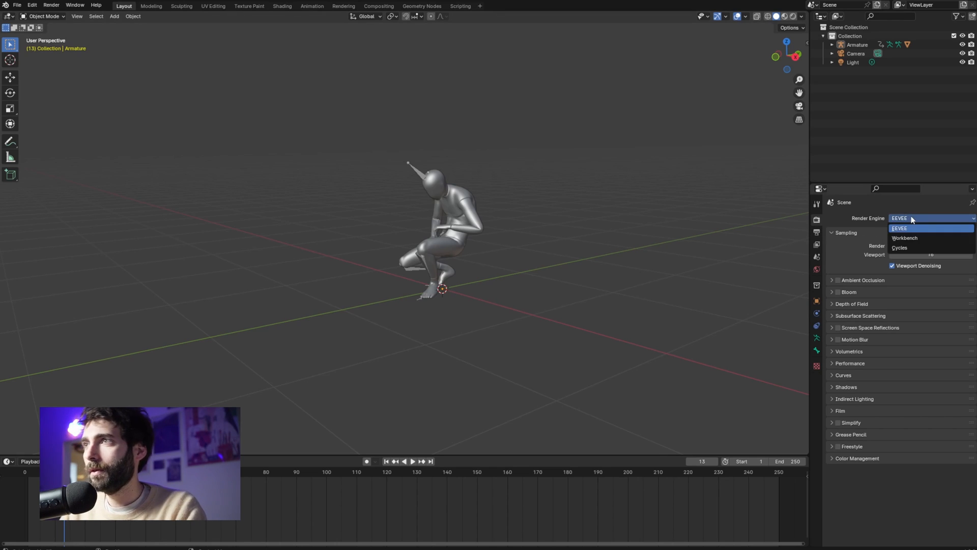
{"action": "left_click", "coordinate": [911, 249]}
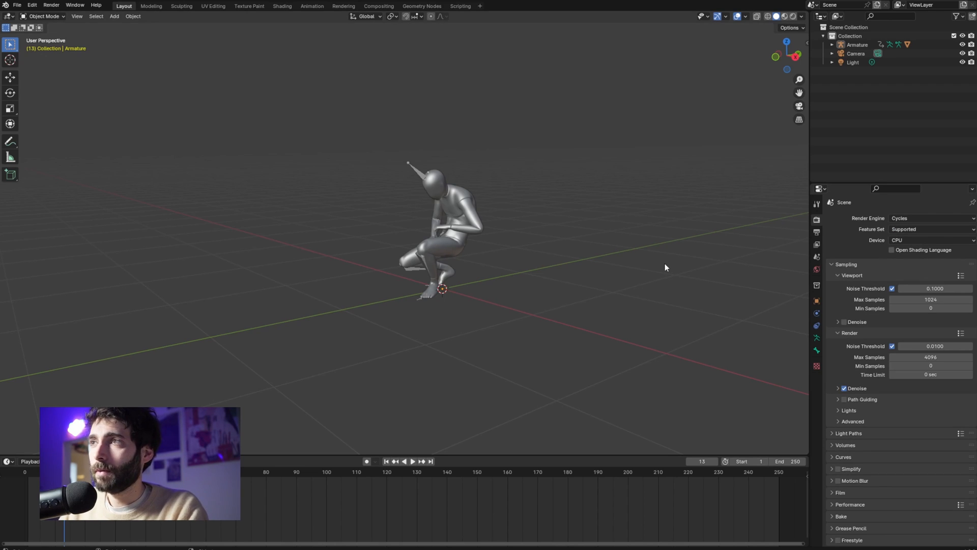
{"action": "left_click", "coordinate": [930, 239]}
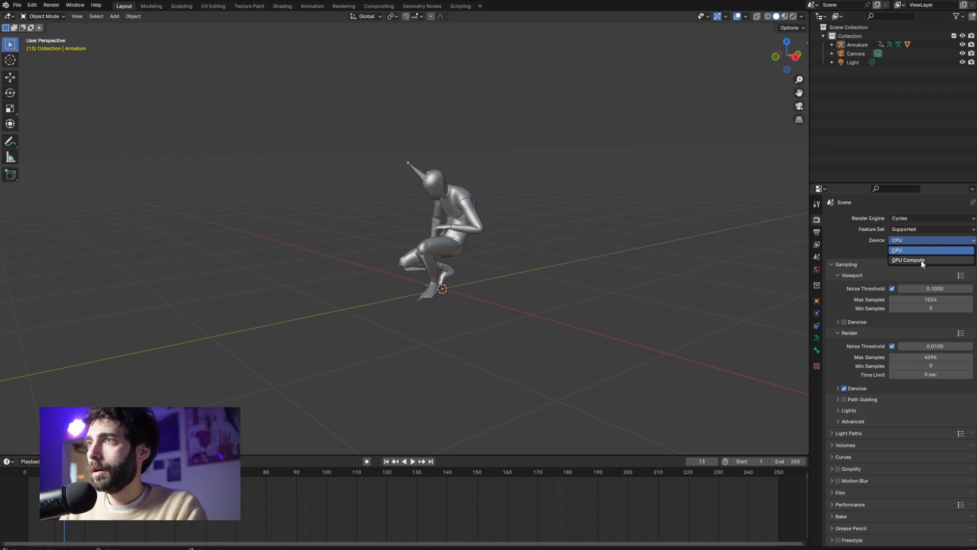
{"action": "left_click", "coordinate": [921, 261]}
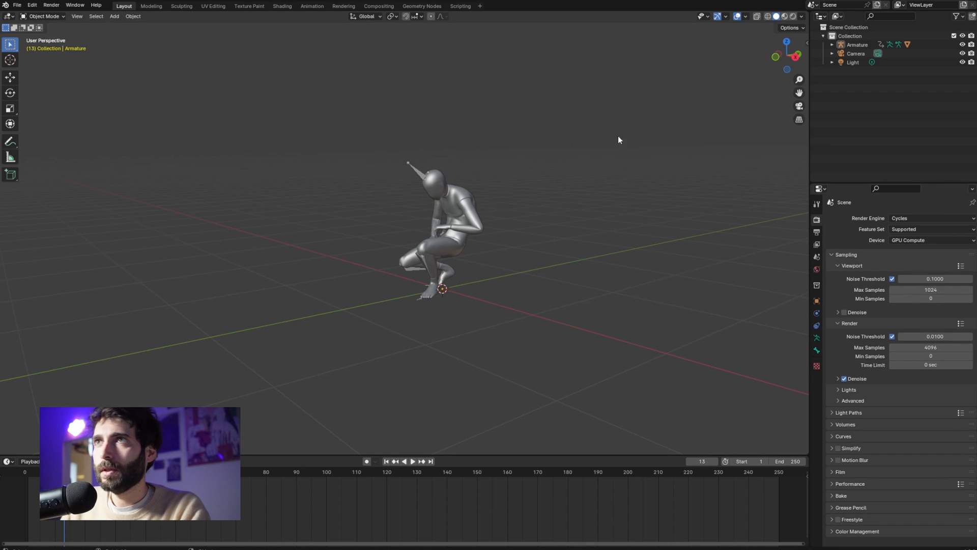
Step: Switch the viewport to rendered shading with the armature hidden and the default light deleted
{"action": "left_click", "coordinate": [792, 16]}
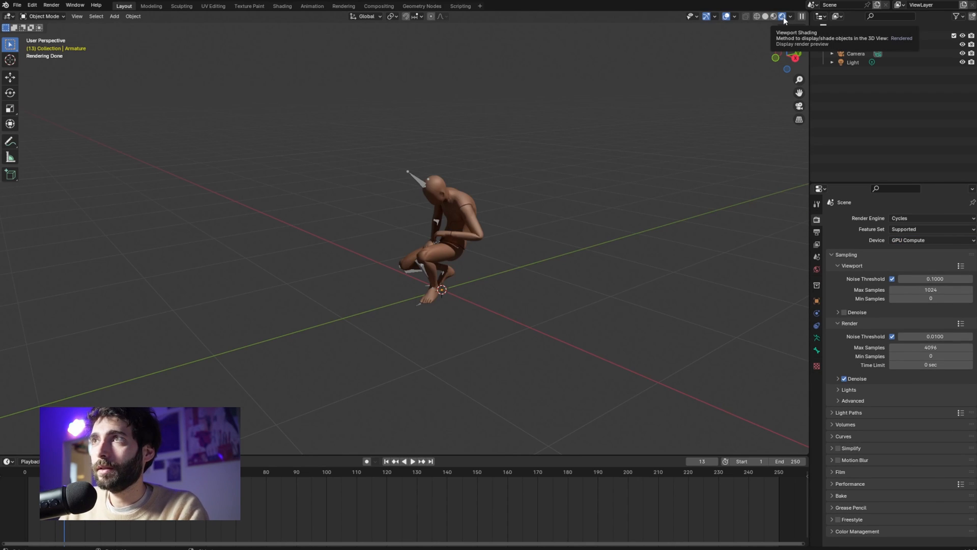
{"action": "left_click_drag", "start_coordinate": [587, 236], "coordinate": [588, 260]}
{"action": "scroll", "coordinate": [435, 195], "scroll_direction": "up", "scroll_amount": 5}
{"action": "scroll", "coordinate": [560, 219], "scroll_direction": "down", "scroll_amount": 6}
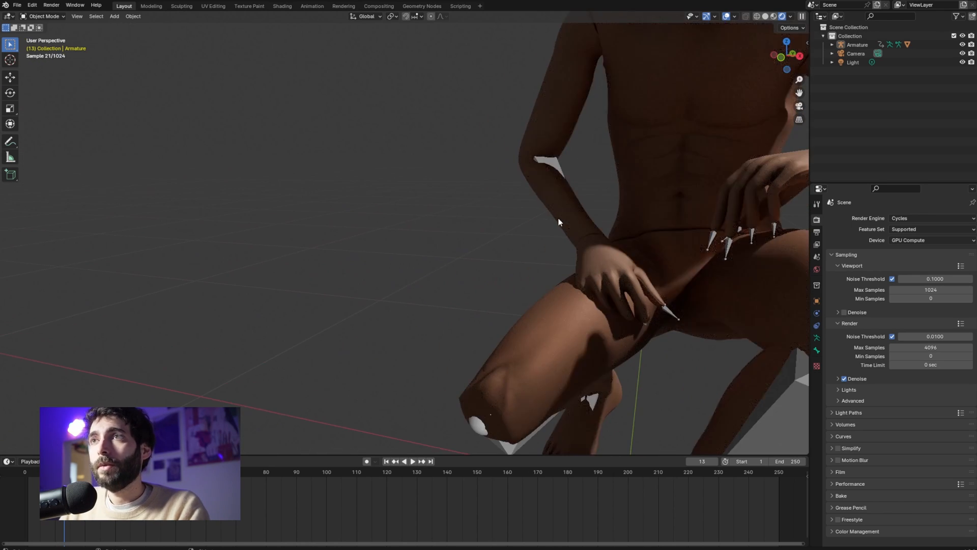
{"action": "left_click_drag", "start_coordinate": [599, 238], "coordinate": [582, 231]}
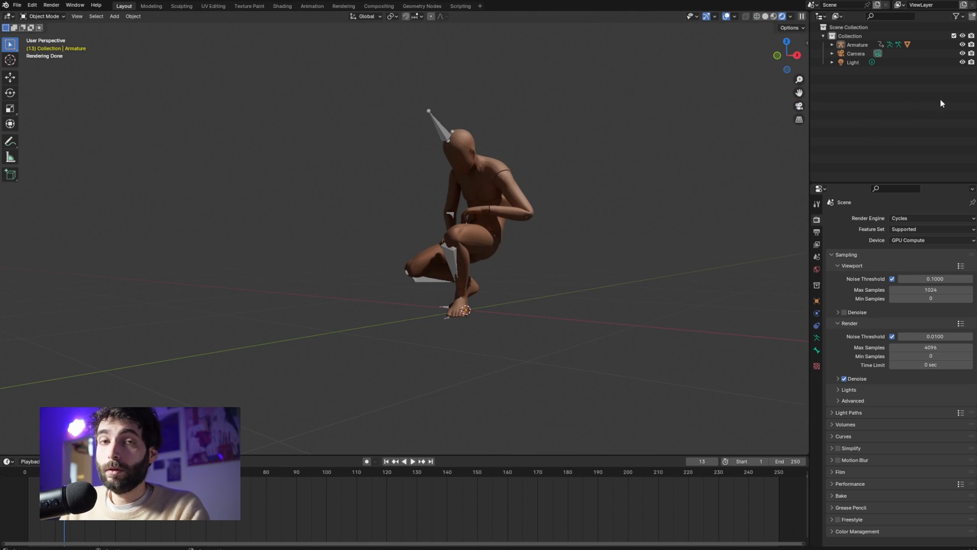
{"action": "left_click", "coordinate": [963, 45]}
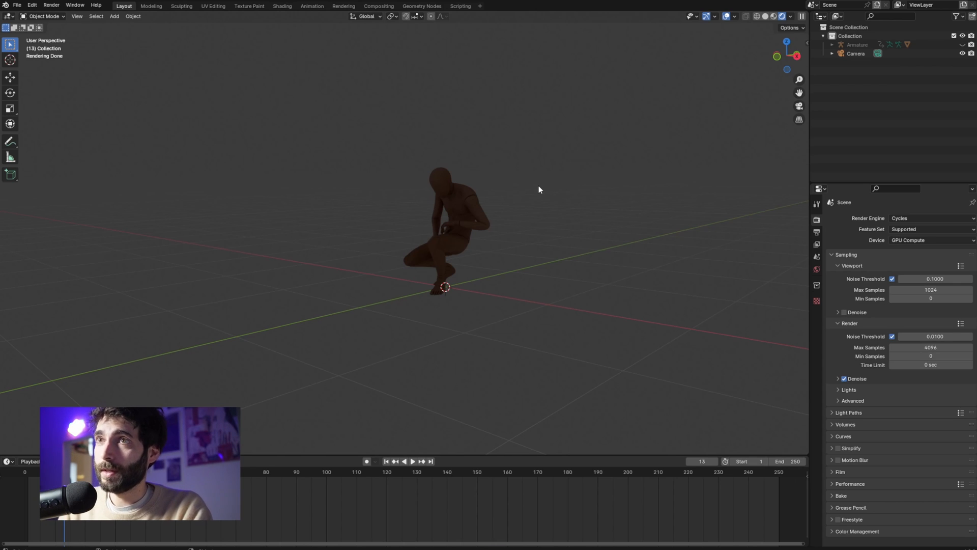
Step: Add an area light, raise it along Z above the mannequin and enlarge it
{"action": "key", "text": "F3"}
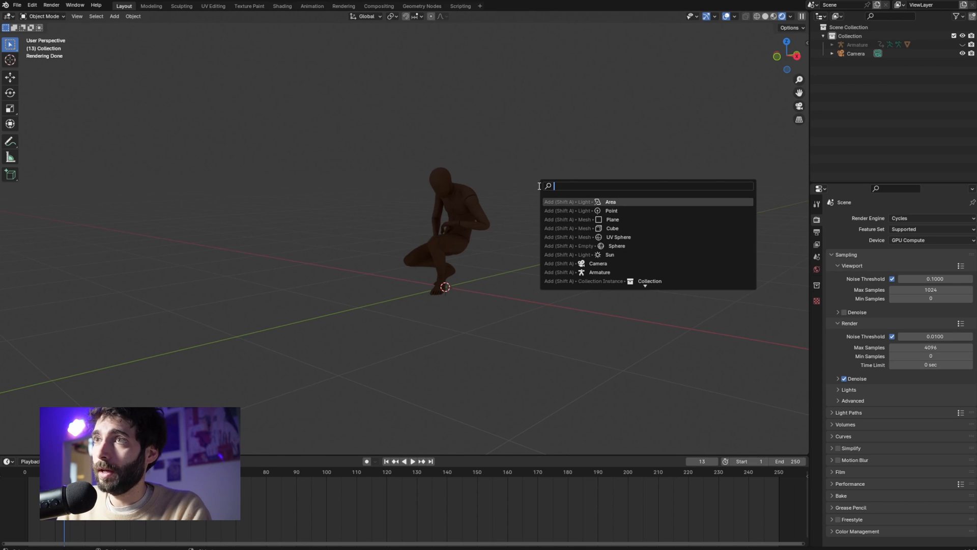
{"action": "key", "text": "Return"}
{"action": "key", "text": "g"}
{"action": "key", "text": "z"}
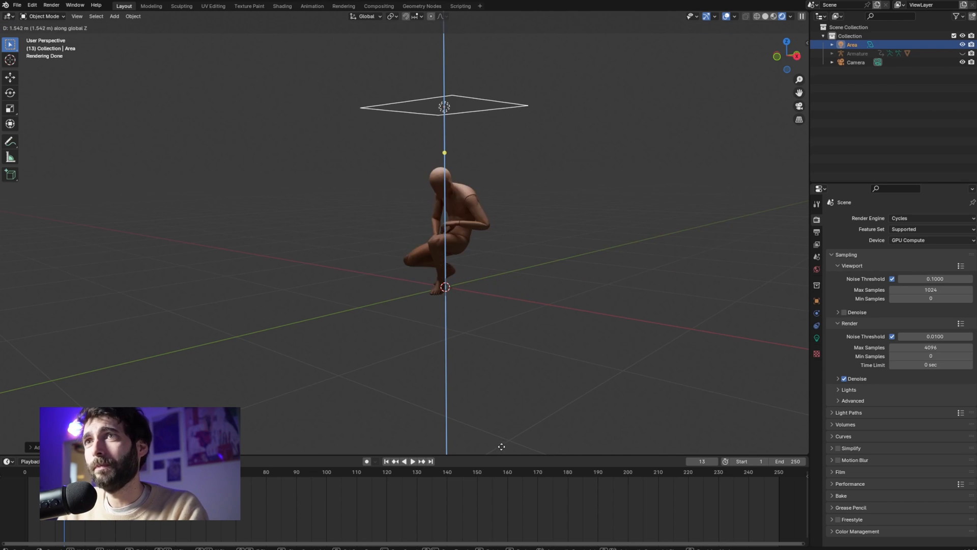
{"action": "left_click", "coordinate": [655, 220]}
Step: Set the power of the overhead area light to 40 W and deselect it
{"action": "left_click", "coordinate": [817, 338]}
{"action": "left_click", "coordinate": [927, 278]}
{"action": "type", "text": "40"}
{"action": "key", "text": "Return"}
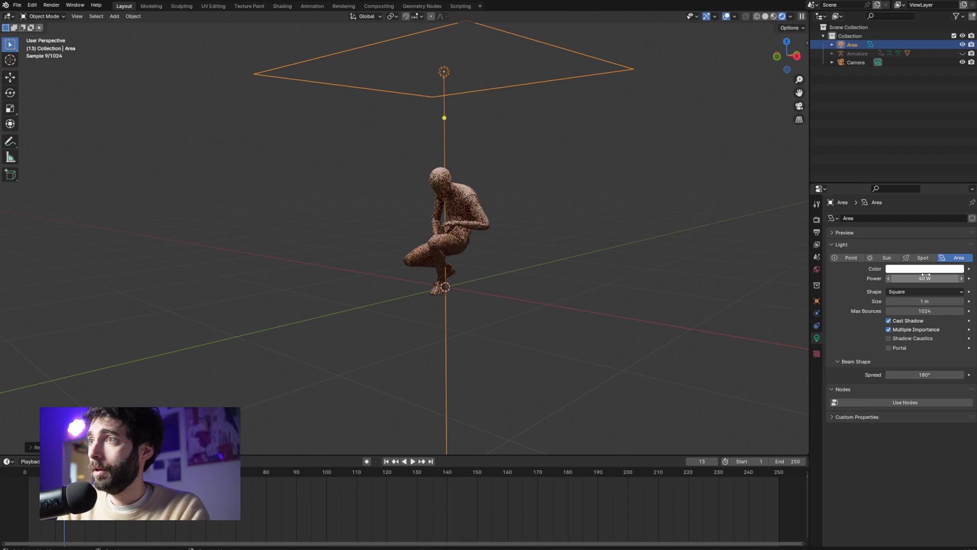
{"action": "left_click", "coordinate": [500, 170]}
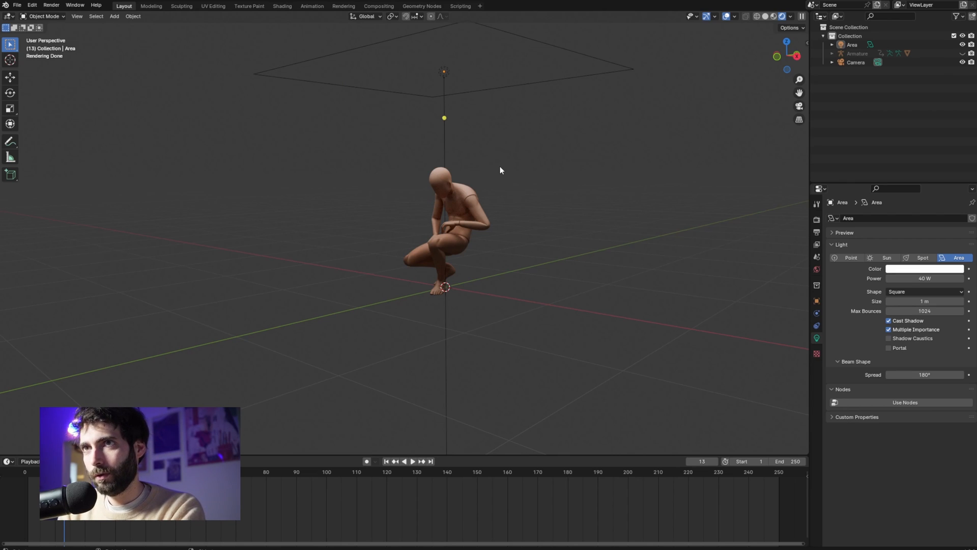
Step: Add a second area light and rotate it about Y so that it stands upright and shines along the X axis
{"action": "left_click", "coordinate": [481, 101]}
{"action": "left_click", "coordinate": [527, 169]}
{"action": "key", "text": "F3"}
{"action": "type", "text": "are"}
{"action": "key", "text": "Return"}
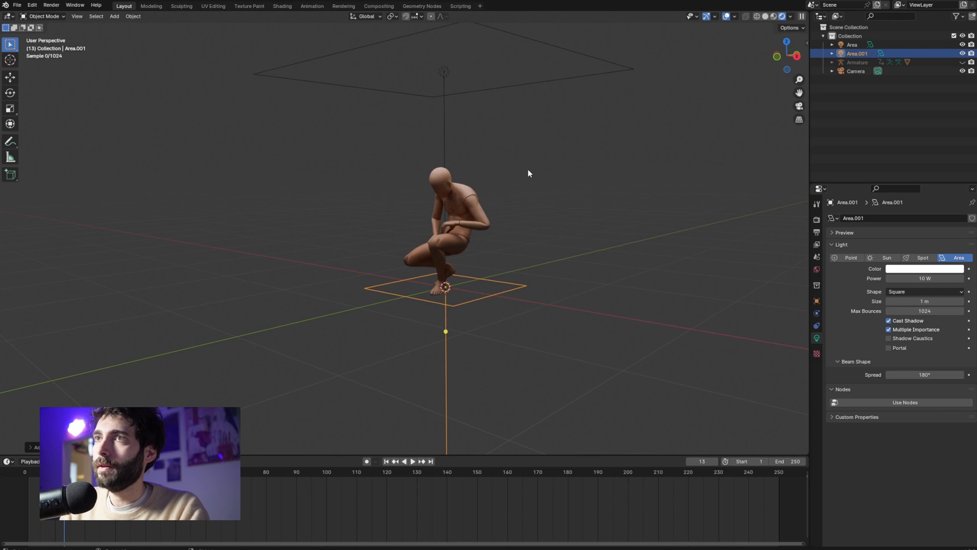
{"action": "key", "text": "r"}
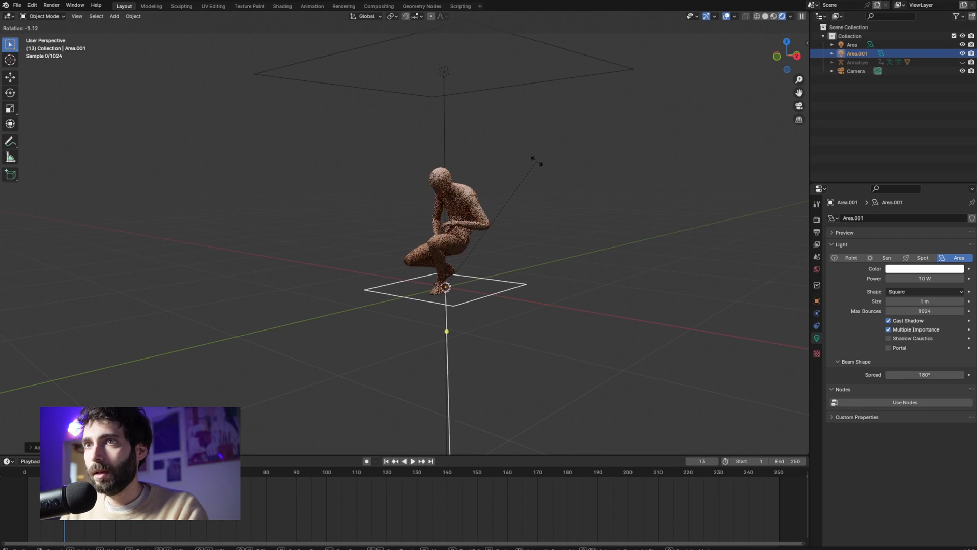
{"action": "key", "text": "y"}
{"action": "left_click", "coordinate": [232, 113]}
Step: Position the second area light beside the mannequin along X and Z at body height, and enlarge it
{"action": "key", "text": "x"}
{"action": "left_click", "coordinate": [397, 184]}
{"action": "key", "text": "g"}
{"action": "key", "text": "z"}
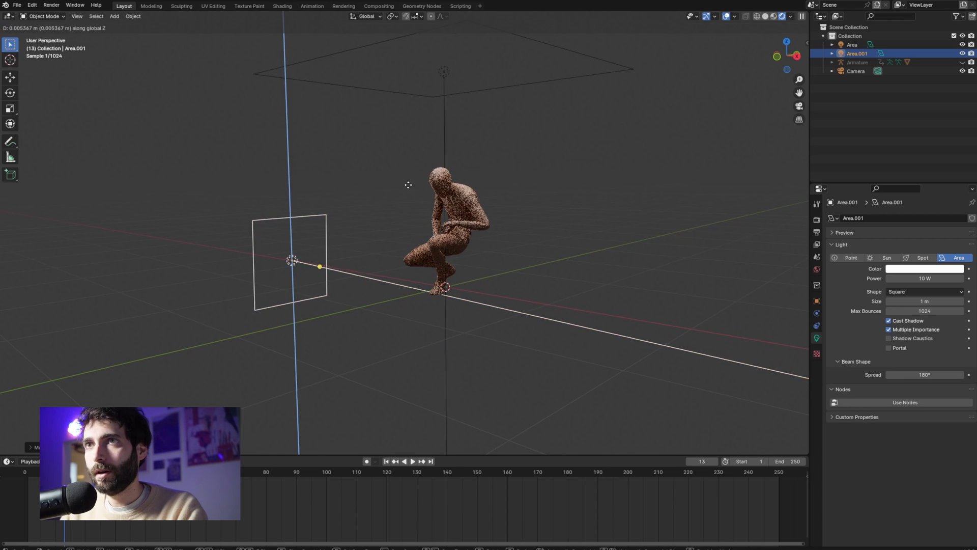
Step: Set the power of the side area light to 30 W
{"action": "left_click", "coordinate": [922, 279]}
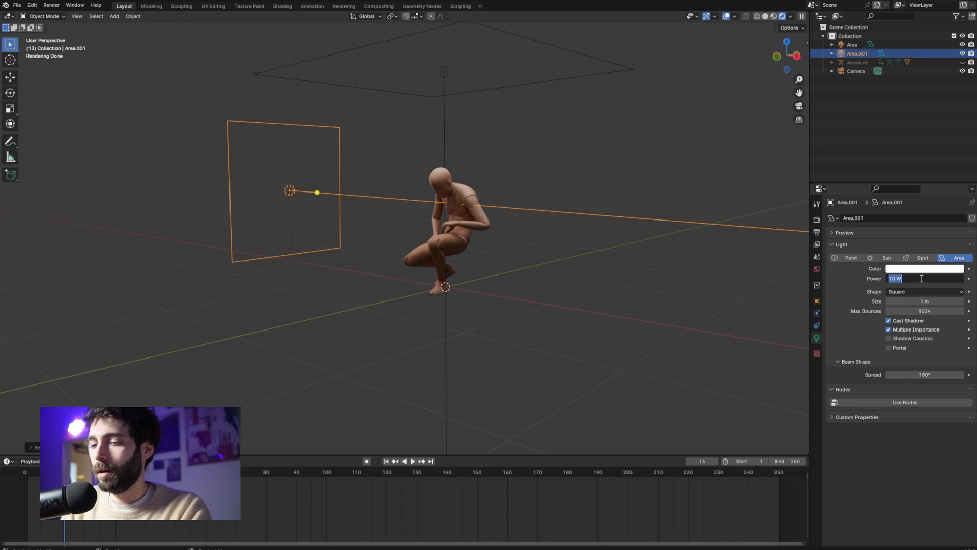
{"action": "type", "text": "30"}
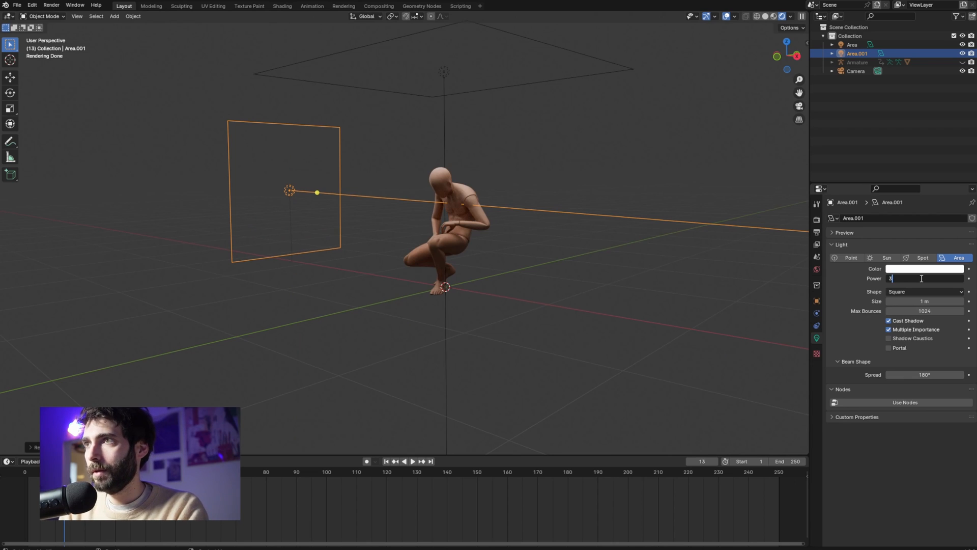
{"action": "key", "text": "Return"}
Step: Unhide the armature, select it together with both area lights, and raise them all along Z above the grid floor
{"action": "scroll", "coordinate": [564, 288], "scroll_direction": "up", "scroll_amount": 6}
{"action": "left_click_drag", "start_coordinate": [545, 256], "coordinate": [565, 304]}
{"action": "scroll", "coordinate": [564, 289], "scroll_direction": "down", "scroll_amount": 3}
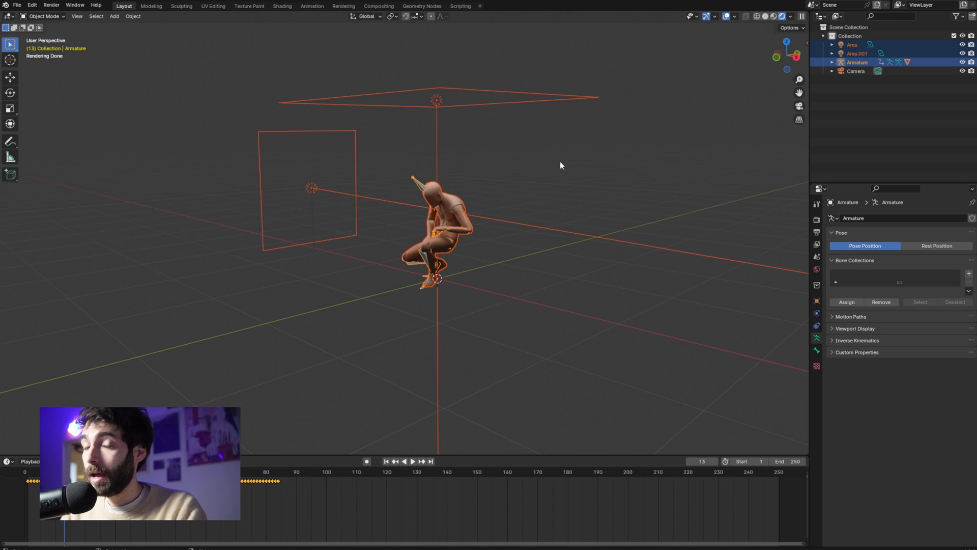
{"action": "key", "text": "g"}
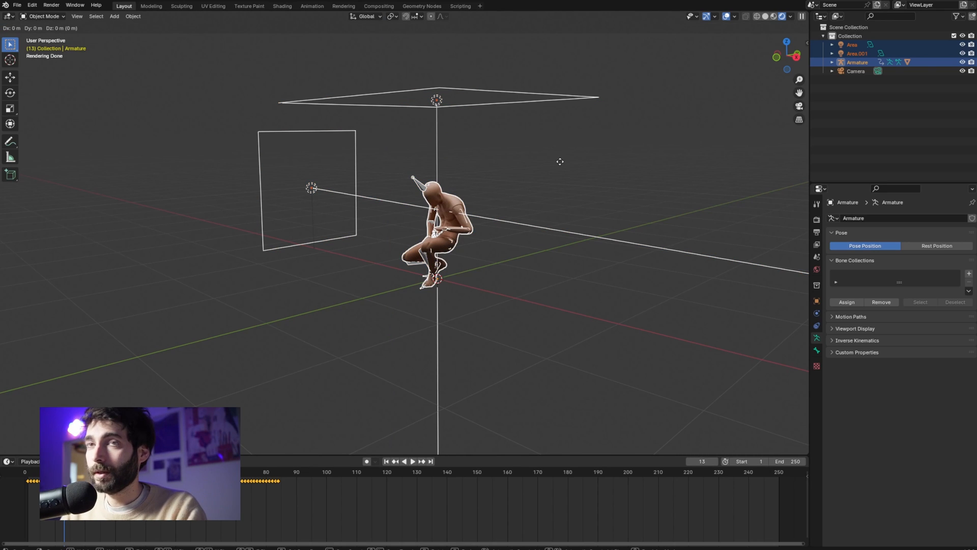
{"action": "key", "text": "z"}
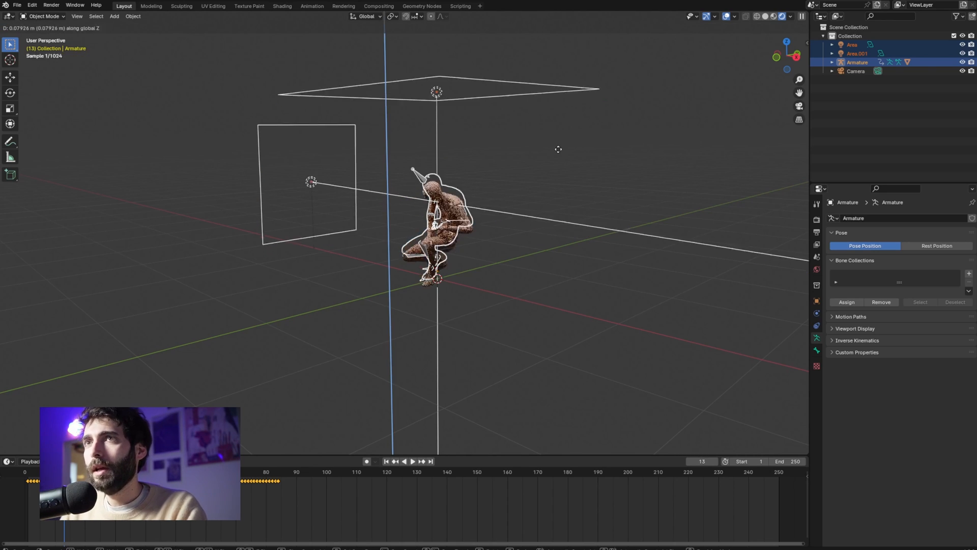
{"action": "left_click", "coordinate": [529, 148]}
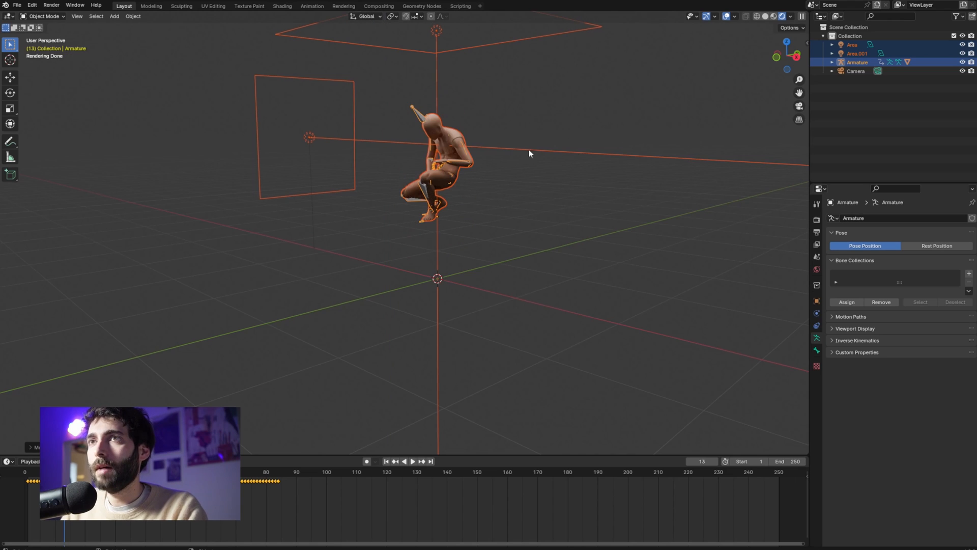
Step: Add a cube mesh and lower it beneath the mannequin's feet so that it serves as a pedestal
{"action": "left_click", "coordinate": [491, 223]}
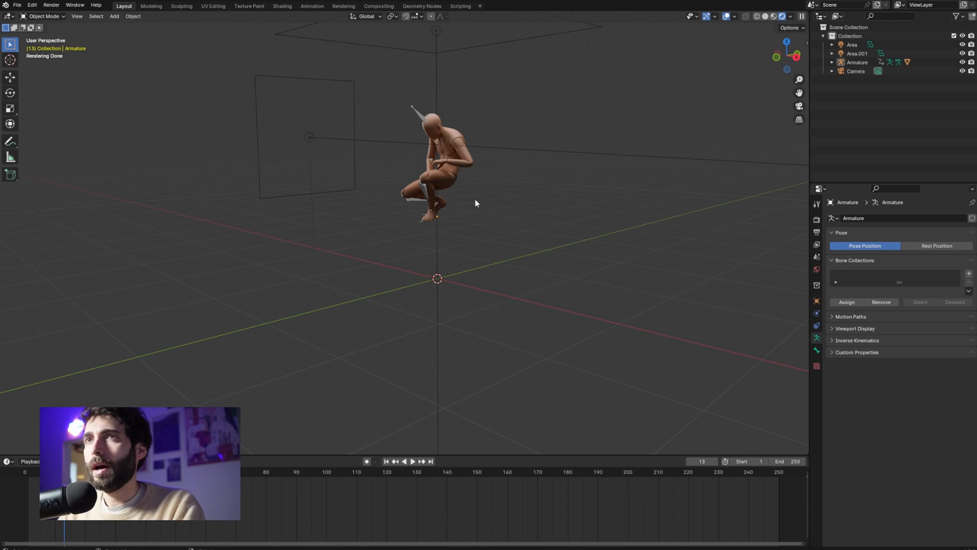
{"action": "key", "text": "F3"}
{"action": "type", "text": "cube"}
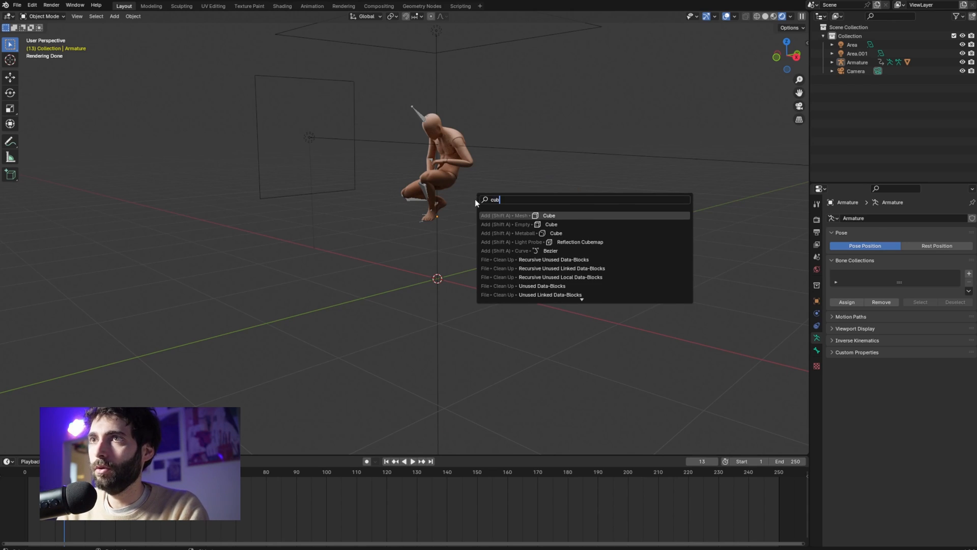
{"action": "key", "text": "Return"}
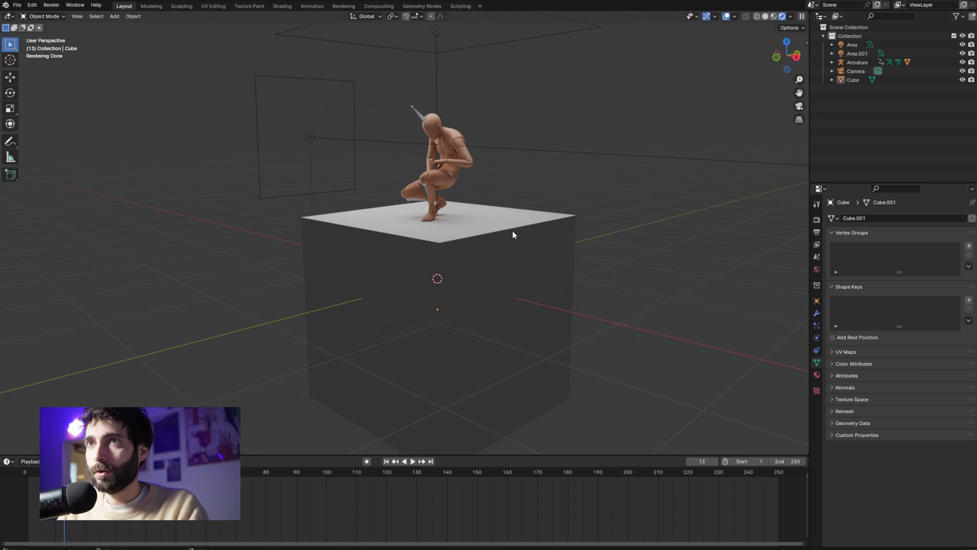
Step: Add a second cube mesh and scale it down uniformly to well under the pedestal's size
{"action": "key", "text": "F3"}
{"action": "type", "text": "cube"}
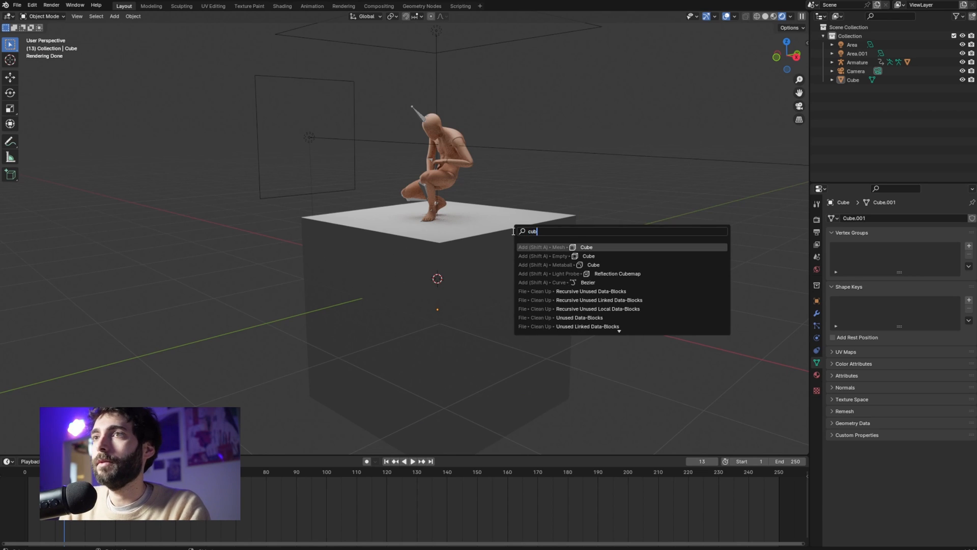
{"action": "key", "text": "Return"}
{"action": "key", "text": "s"}
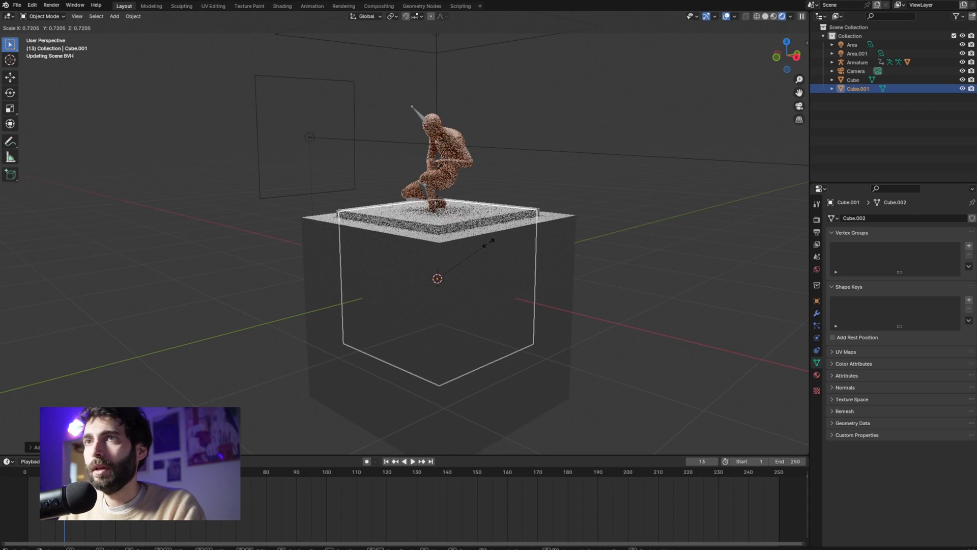
{"action": "left_click", "coordinate": [461, 259]}
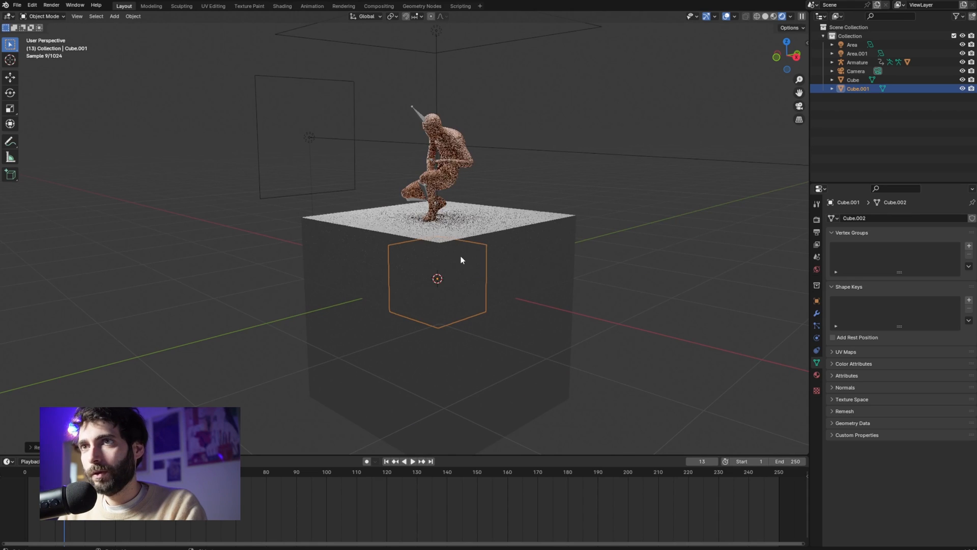
Step: Tilt the small cube and move it to the pedestal's edge beside the mannequin's knee, partly sunk into the surface
{"action": "key", "text": "r"}
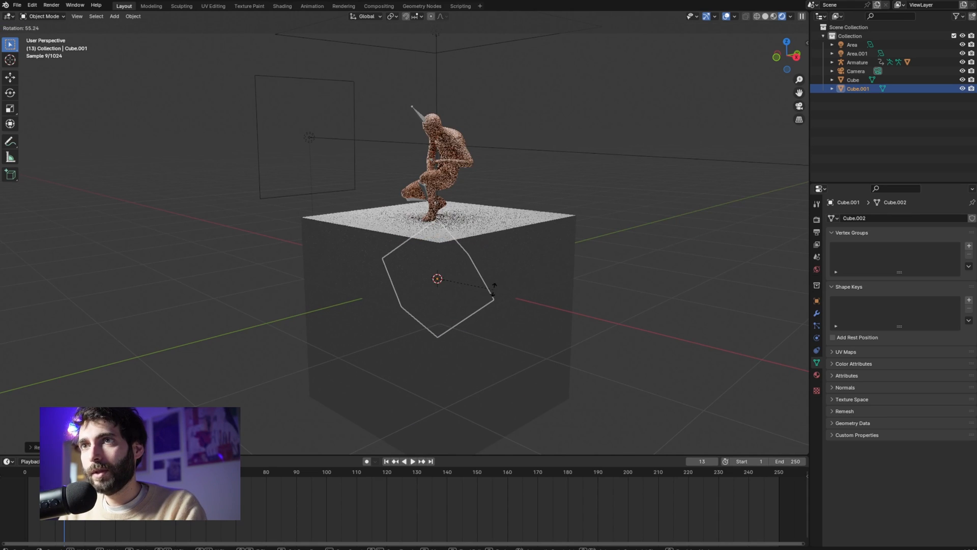
{"action": "left_click", "coordinate": [492, 290]}
{"action": "key", "text": "g"}
{"action": "key", "text": "z"}
{"action": "left_click", "coordinate": [487, 248]}
{"action": "key", "text": "g"}
{"action": "left_click", "coordinate": [420, 245]}
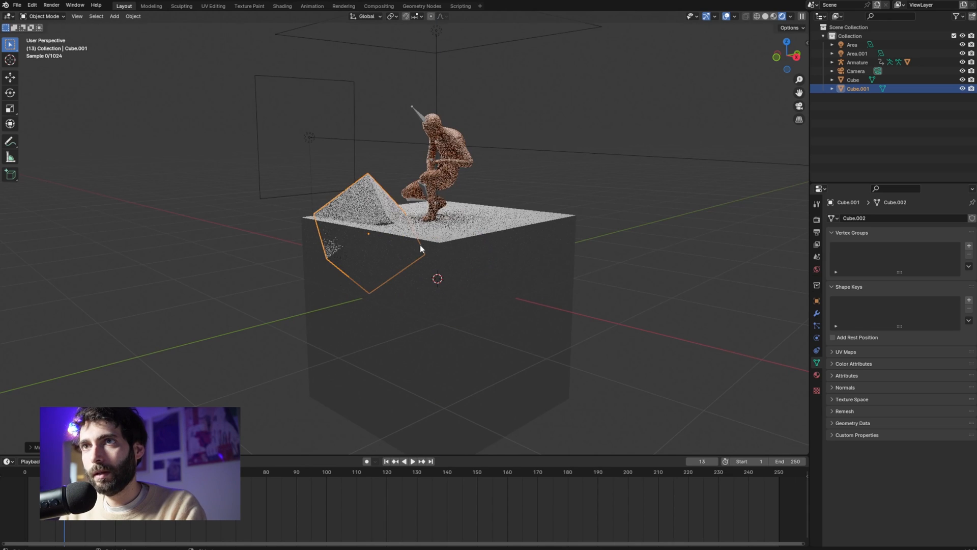
Step: Duplicate the tilted cube twice and place the copies on the mannequin's other side, rotated and scaled differently
{"action": "left_click", "coordinate": [496, 179]}
{"action": "left_click", "coordinate": [376, 213]}
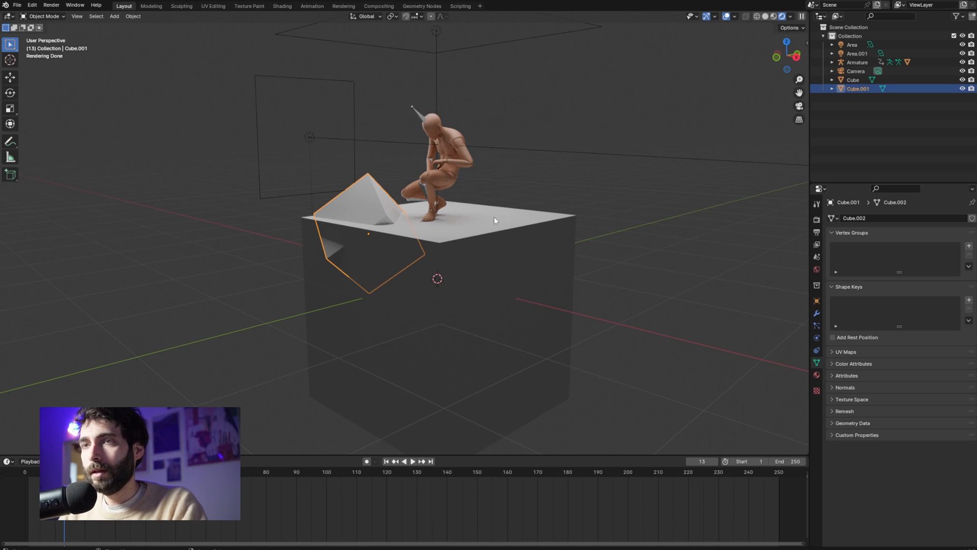
{"action": "key", "text": "shift+d"}
{"action": "left_click", "coordinate": [482, 258]}
{"action": "key", "text": "shift+d"}
{"action": "left_click", "coordinate": [442, 213]}
{"action": "key", "text": "r"}
{"action": "key", "text": "x"}
{"action": "key", "text": "s"}
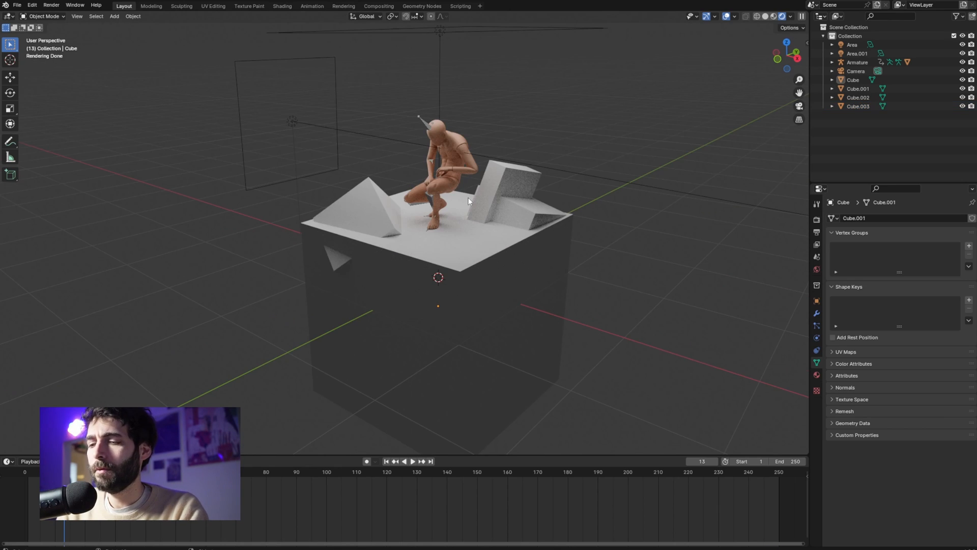
Step: Add a torus mesh and stand it upright behind the mannequin as a large ring framing the figure
{"action": "key", "text": "F3"}
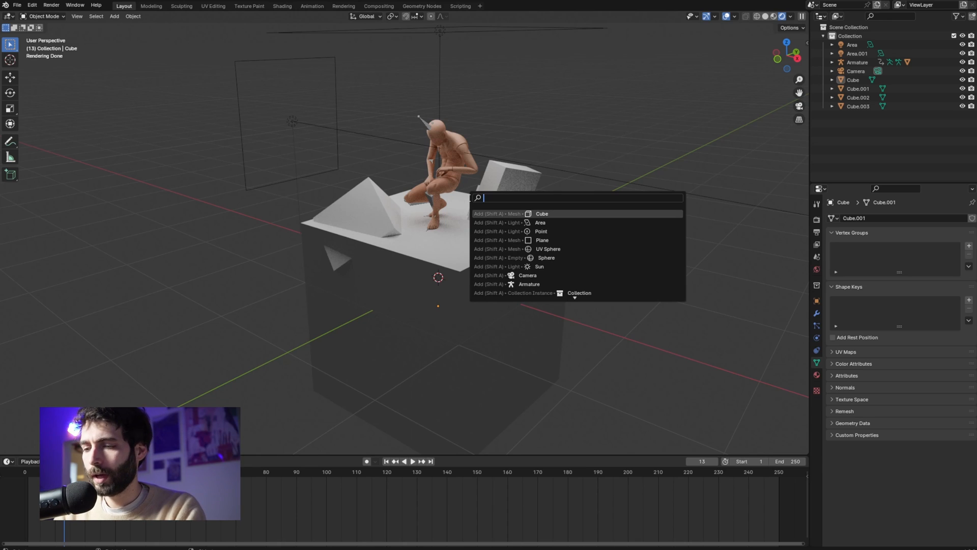
{"action": "type", "text": "torus"}
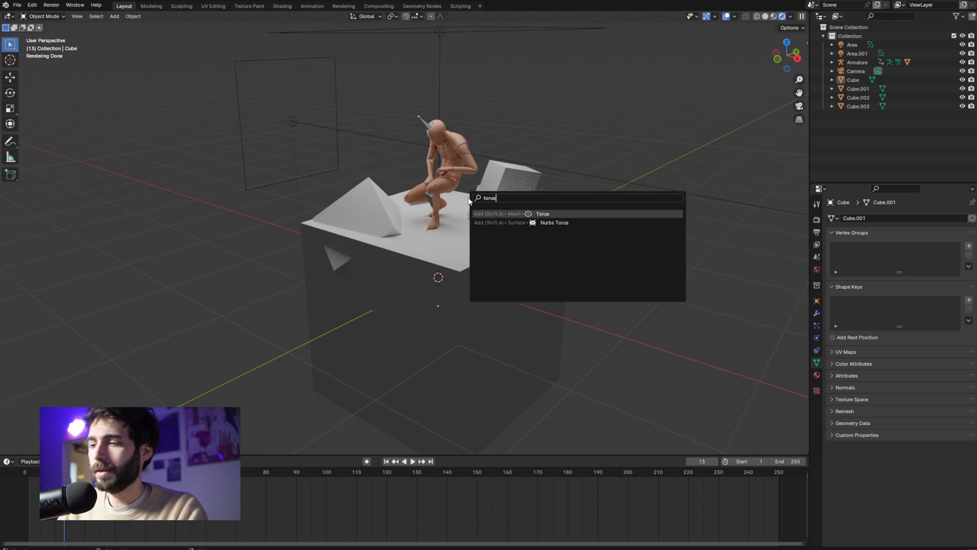
{"action": "key", "text": "Return"}
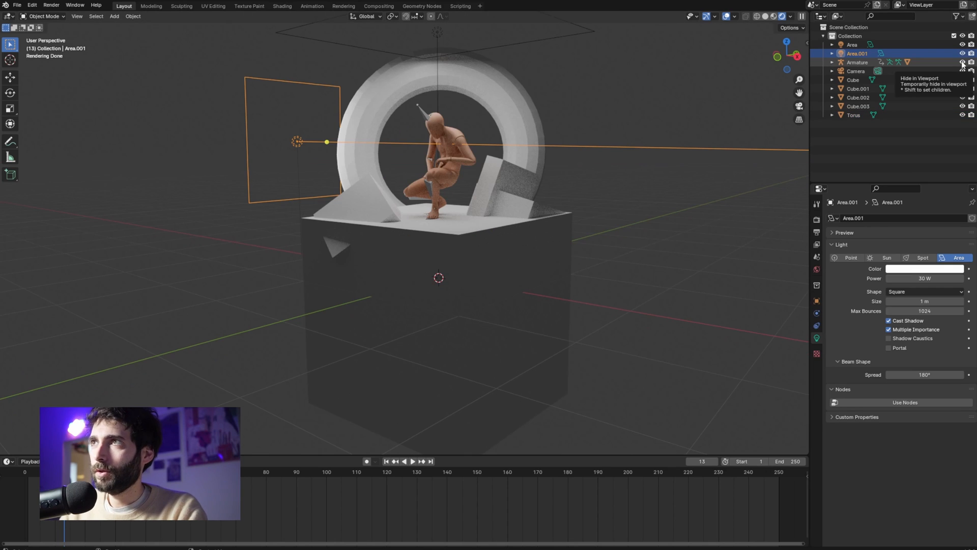
Step: Hide the armature's bones in the viewport and select the pedestal cube
{"action": "left_click", "coordinate": [963, 62]}
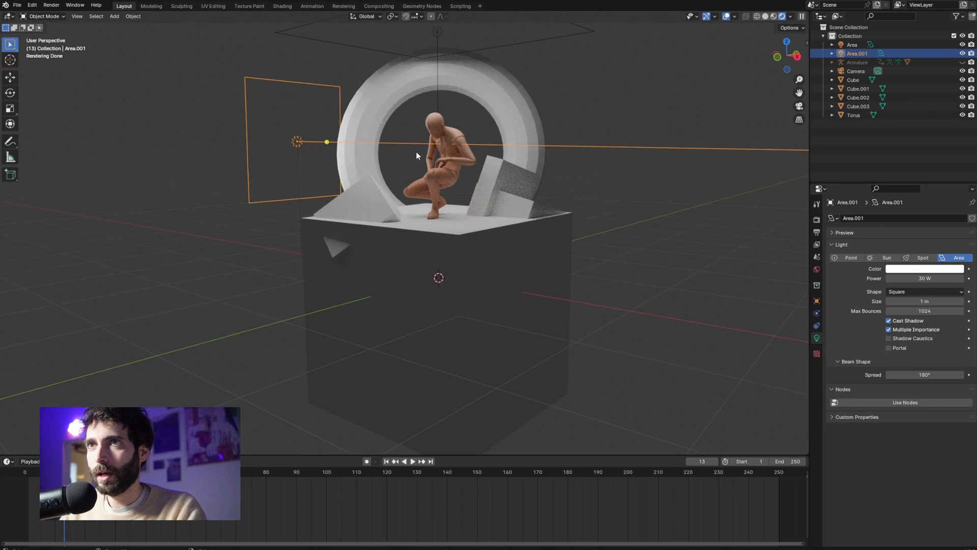
{"action": "scroll", "coordinate": [442, 173], "scroll_direction": "up", "scroll_amount": 3}
{"action": "left_click_drag", "start_coordinate": [561, 227], "coordinate": [500, 319]}
{"action": "scroll", "coordinate": [500, 319], "scroll_direction": "down", "scroll_amount": 1}
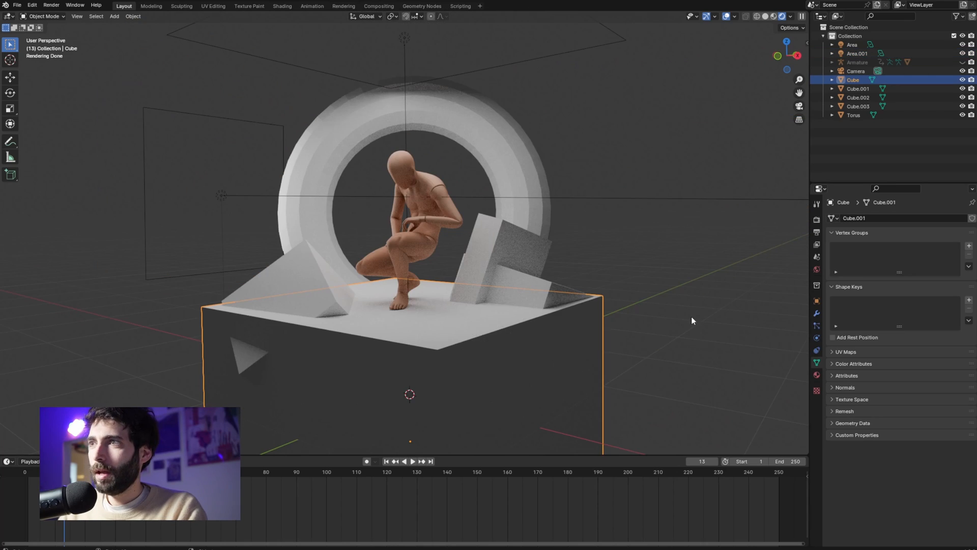
Step: Give the pedestal cube a new material with an Emission surface and a strength of 5.700
{"action": "left_click", "coordinate": [815, 376]}
{"action": "left_click", "coordinate": [876, 260]}
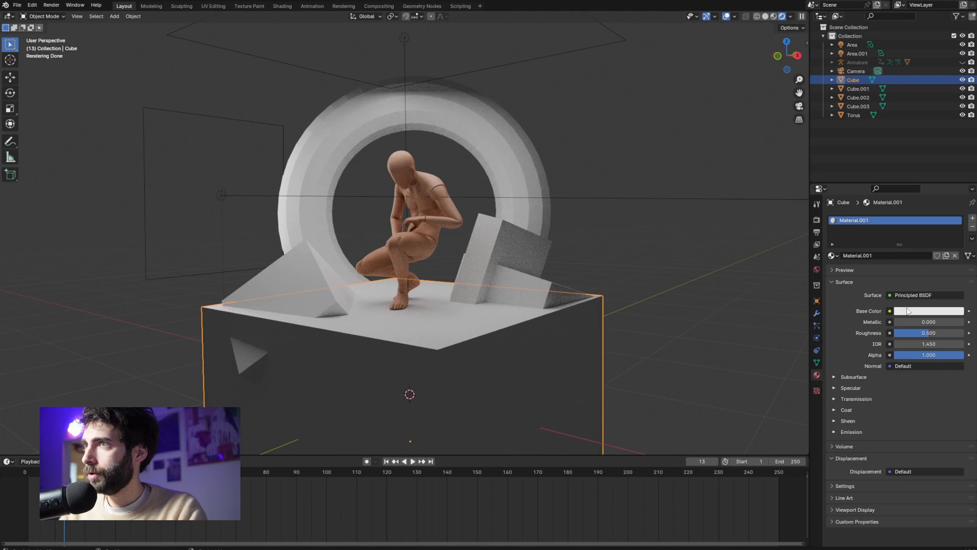
{"action": "left_click", "coordinate": [913, 295]}
{"action": "left_click", "coordinate": [865, 344]}
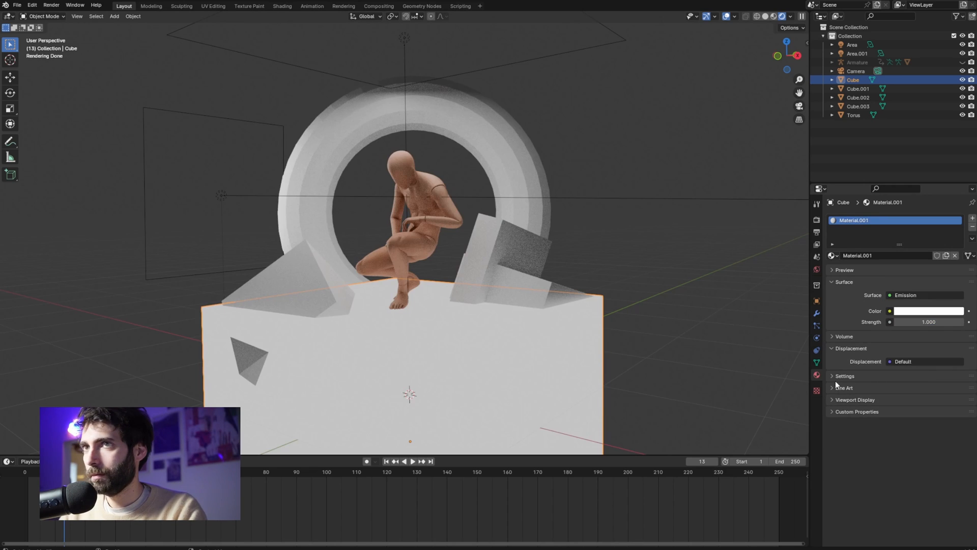
{"action": "mouse_move", "coordinate": [906, 322]}
{"action": "left_mouse_down"}
{"action": "mouse_move", "coordinate": [942, 321]}
{"action": "mouse_move", "coordinate": [911, 322]}
{"action": "left_mouse_up"}
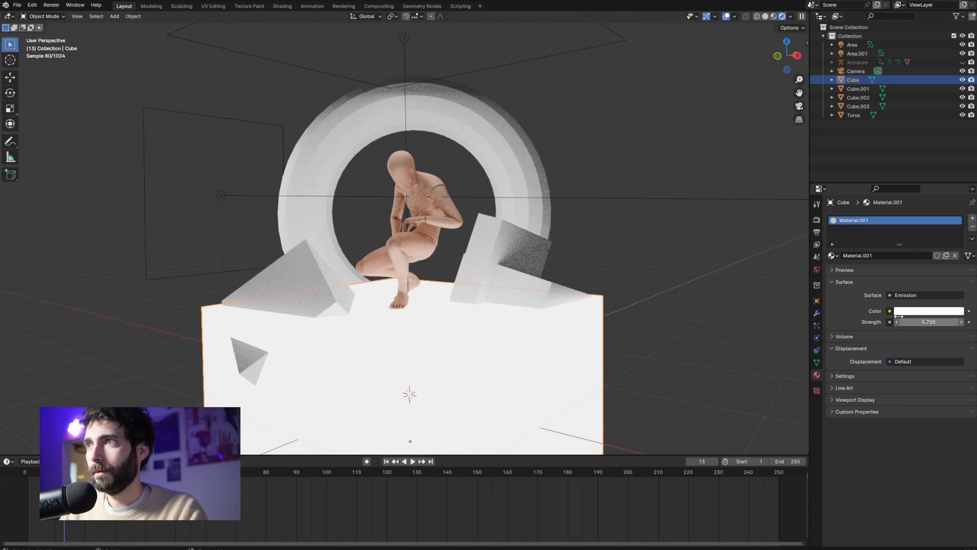
Step: Assign the pedestal's emissive Material.001 to the torus behind the mannequin
{"action": "left_click", "coordinate": [641, 176]}
{"action": "left_click", "coordinate": [445, 118]}
{"action": "left_click", "coordinate": [832, 255]}
{"action": "left_click", "coordinate": [855, 288]}
{"action": "left_click", "coordinate": [646, 214]}
{"action": "left_click_drag", "start_coordinate": [646, 220], "coordinate": [644, 221]}
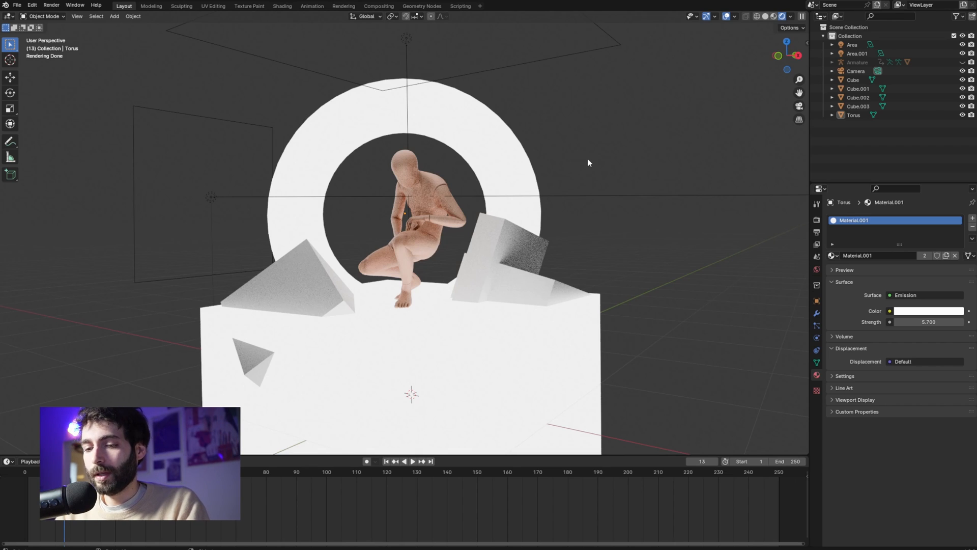
Step: Look through the scene camera and set its focal length to 60 mm
{"action": "key", "text": "KP_0"}
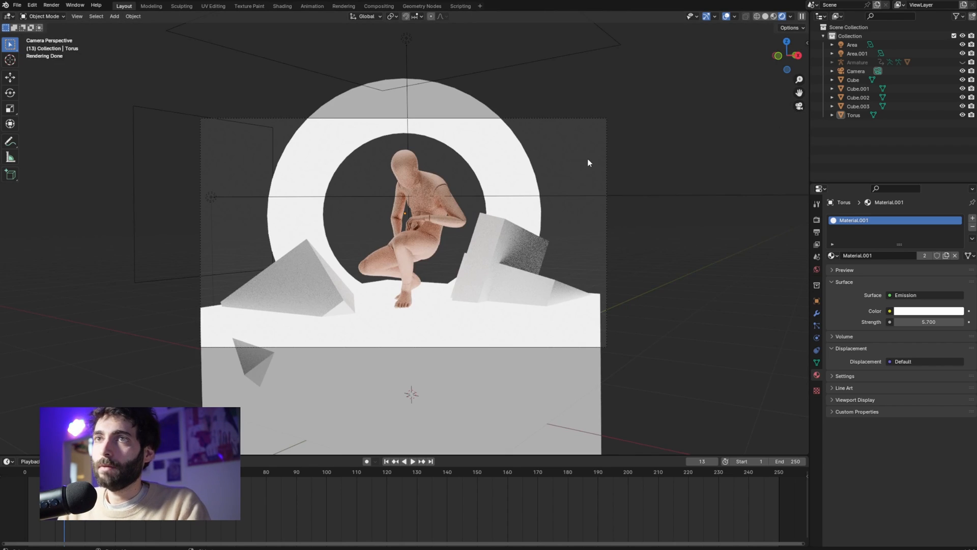
{"action": "left_click", "coordinate": [605, 169]}
{"action": "left_click_drag", "start_coordinate": [924, 260], "coordinate": [935, 260]}
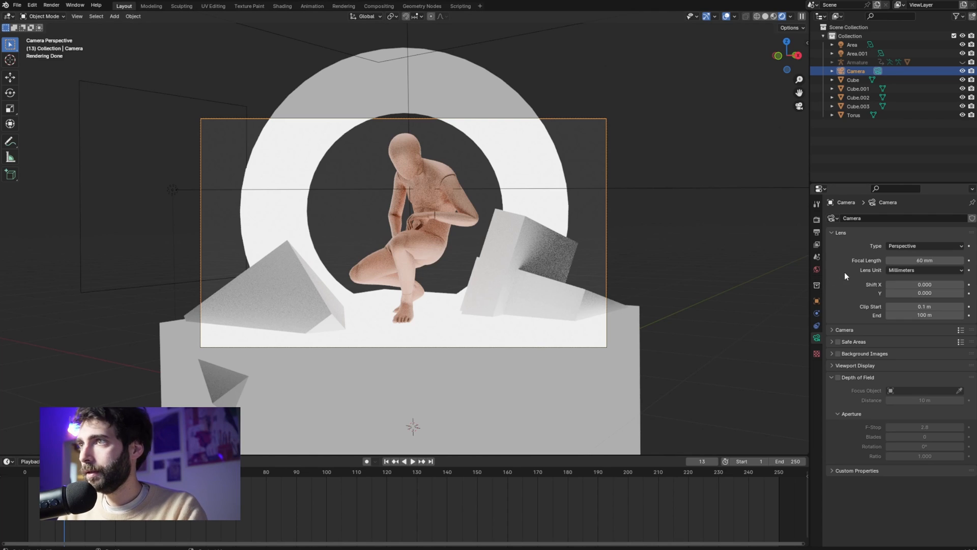
Step: Set the output resolution to 512 px in X and 512 px in Y
{"action": "left_click", "coordinate": [817, 232]}
{"action": "left_click", "coordinate": [927, 228]}
{"action": "type", "text": "512"}
{"action": "key", "text": "Return"}
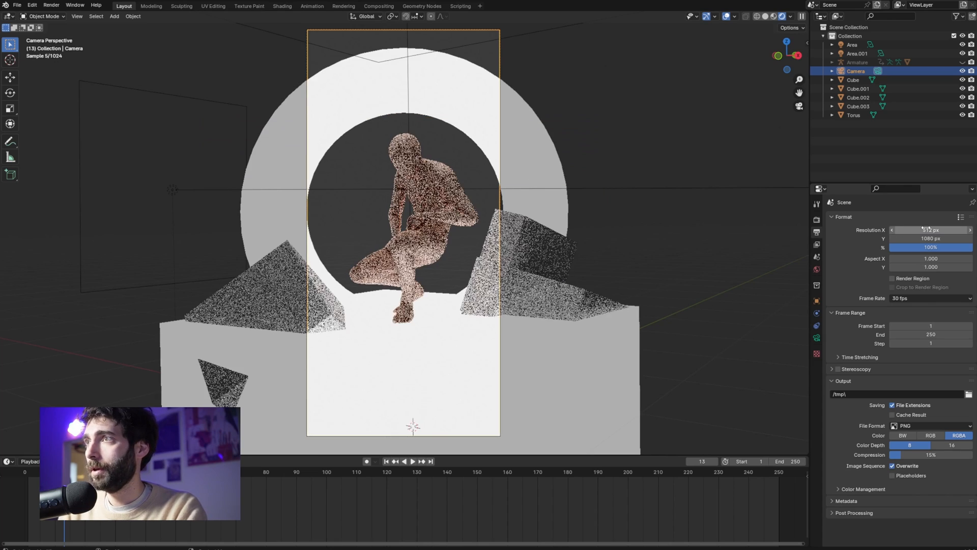
{"action": "left_click", "coordinate": [928, 238]}
{"action": "type", "text": "512"}
{"action": "key", "text": "Return"}
Step: Reframe the camera with a focal length of 71 mm and a vertical shift of 0.120
{"action": "left_click", "coordinate": [817, 337]}
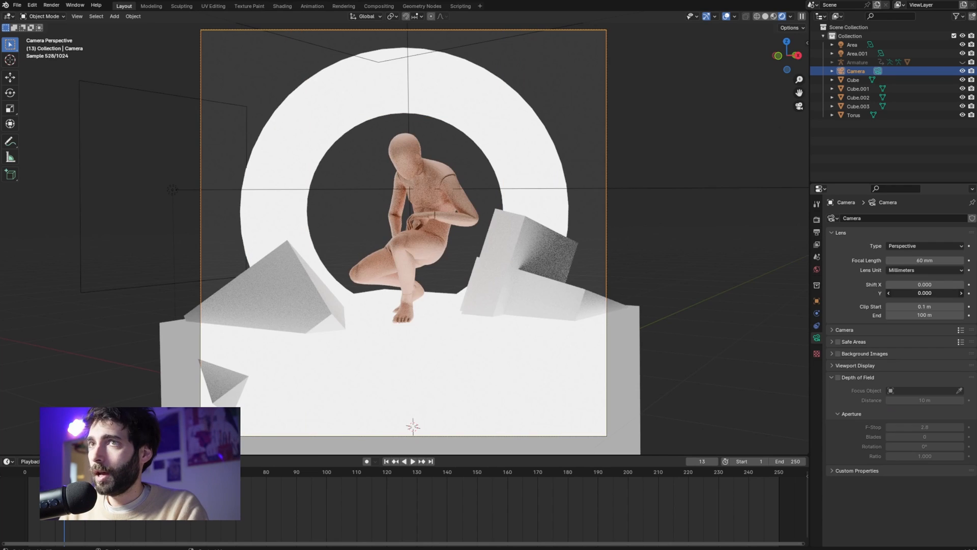
{"action": "left_click_drag", "start_coordinate": [925, 260], "coordinate": [953, 260]}
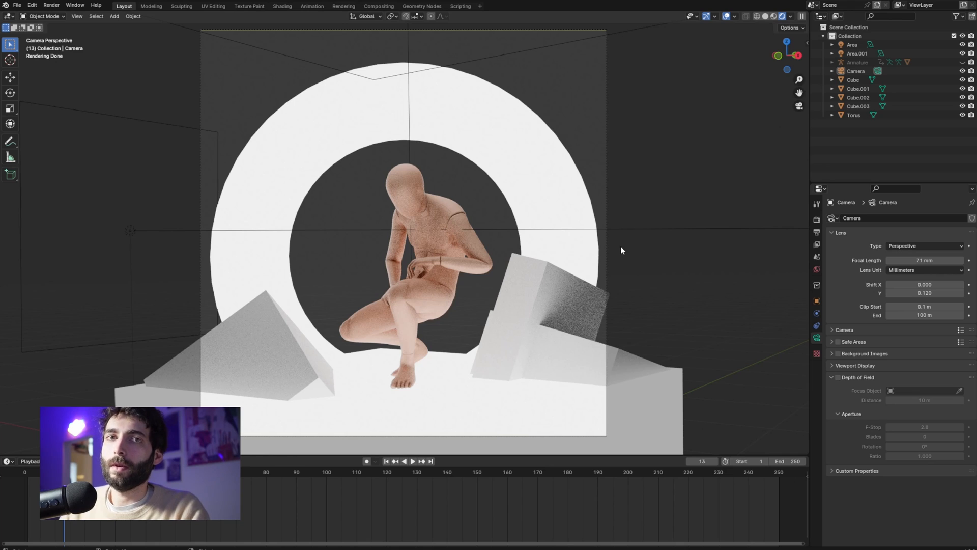
Step: Render the current frame as a still image and choose the Downloads folder as its PNG save location
{"action": "left_click", "coordinate": [51, 5]}
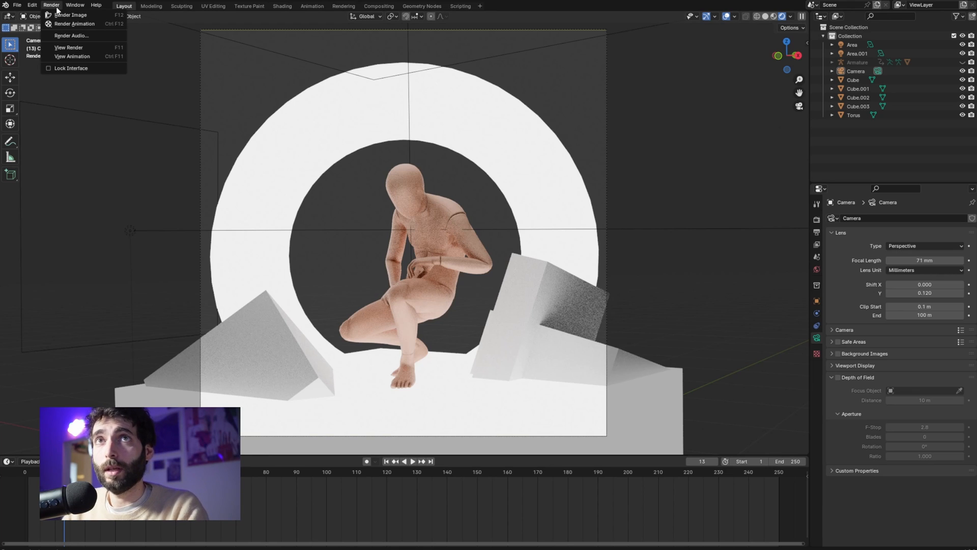
{"action": "left_click", "coordinate": [71, 15]}
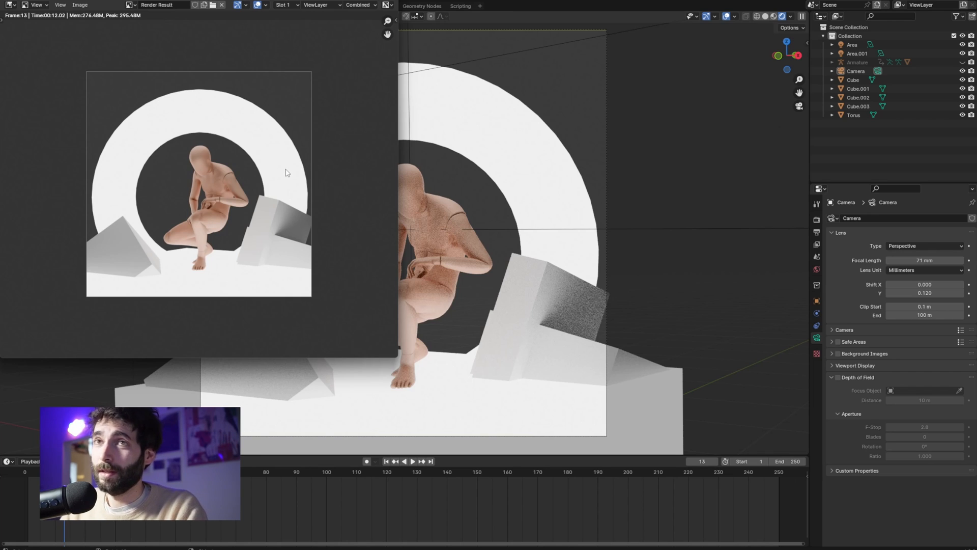
{"action": "left_click", "coordinate": [80, 5]}
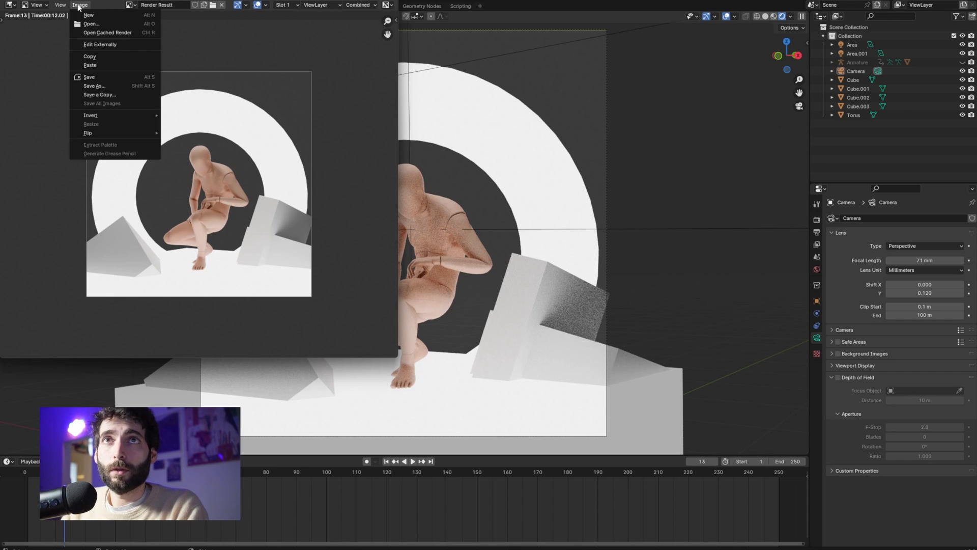
{"action": "left_click", "coordinate": [95, 85]}
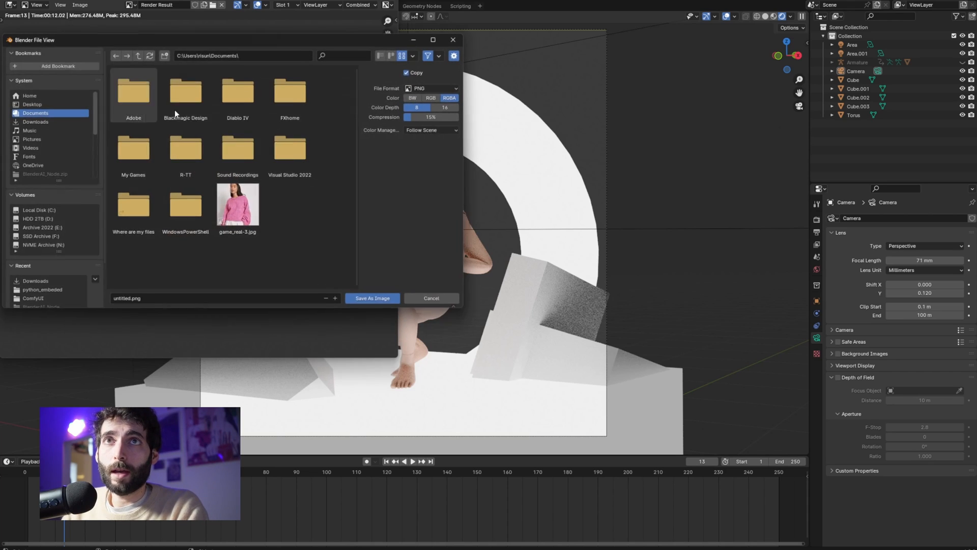
{"action": "left_click", "coordinate": [53, 121]}
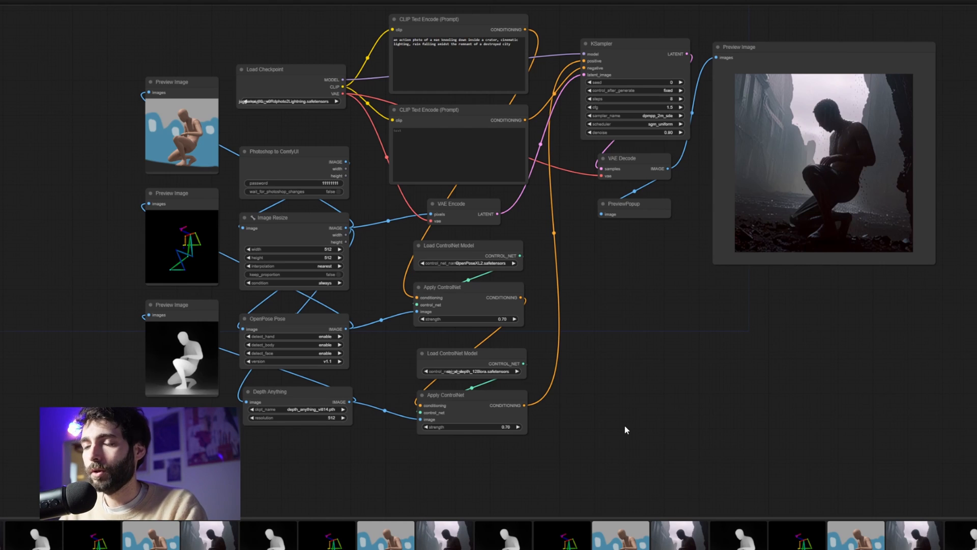
Step: Switch to ComfyUI and nudge the source picture's Preview Image node slightly down
{"action": "left_click_drag", "start_coordinate": [662, 354], "coordinate": [662, 352]}
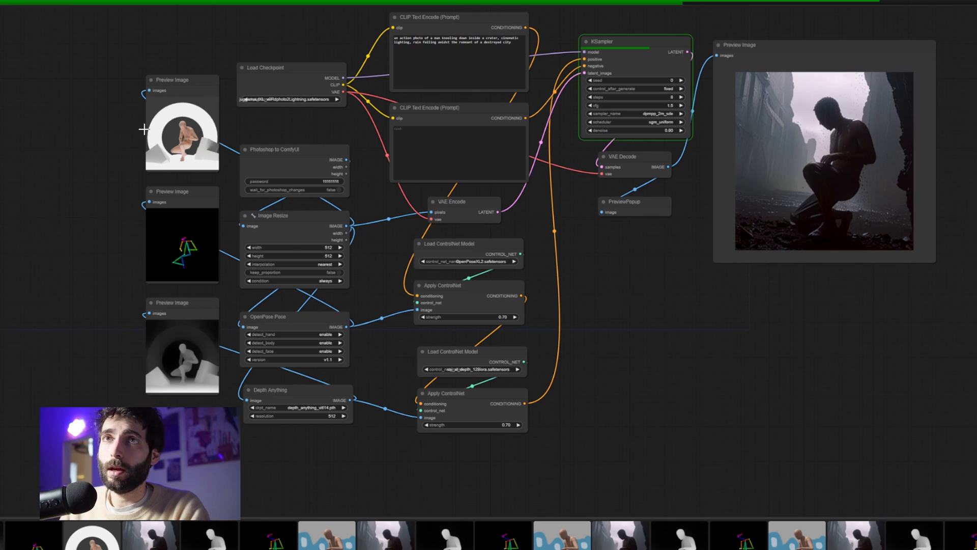
{"action": "left_click_drag", "start_coordinate": [196, 84], "coordinate": [196, 88]}
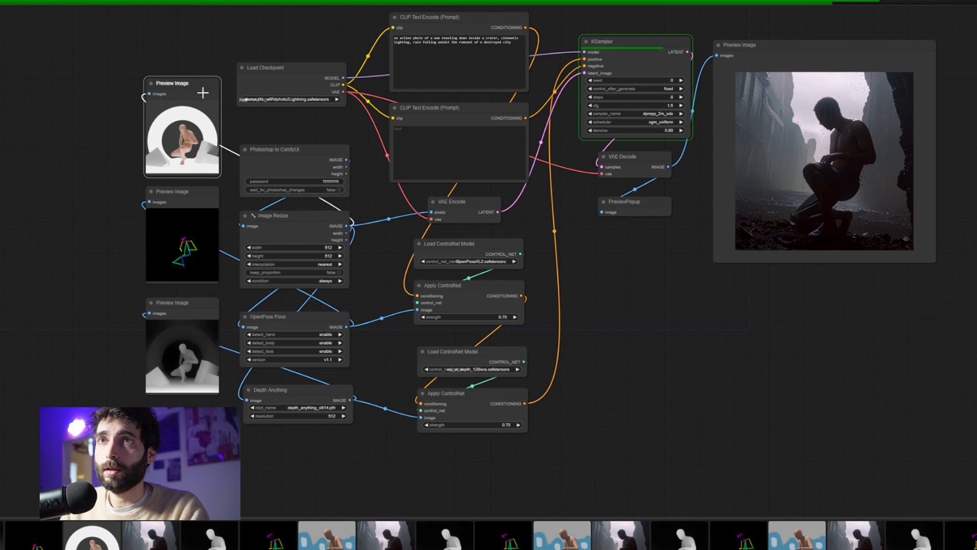
{"action": "left_click", "coordinate": [207, 190]}
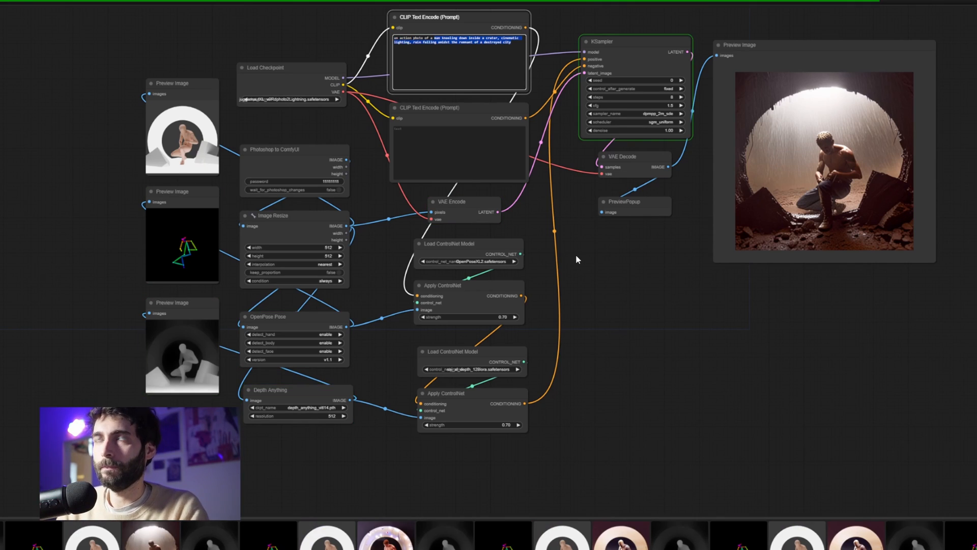
Step: Set the prompt to "an action photo of a templar knight kneeling down in the middle of a battle, cinematic lighting, the sun rising from behind the dunes"
{"action": "type", "text": "tem"}
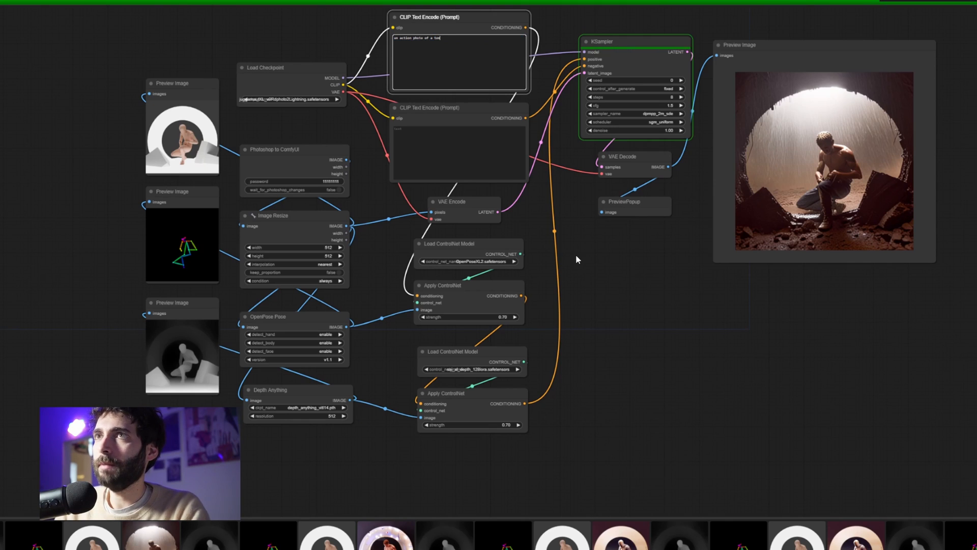
{"action": "type", "text": "plar knight kneeling down"}
{"action": "type", "text": "the "}
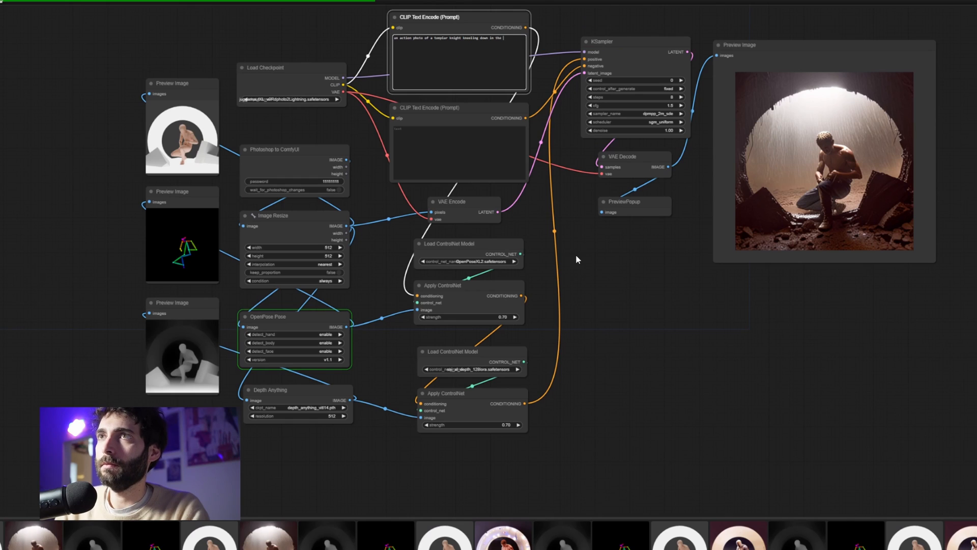
{"action": "type", "text": "middle of a battle, cinematic"}
{"action": "type", "text": " lights"}
{"action": "type", "text": ", the sun rising from"}
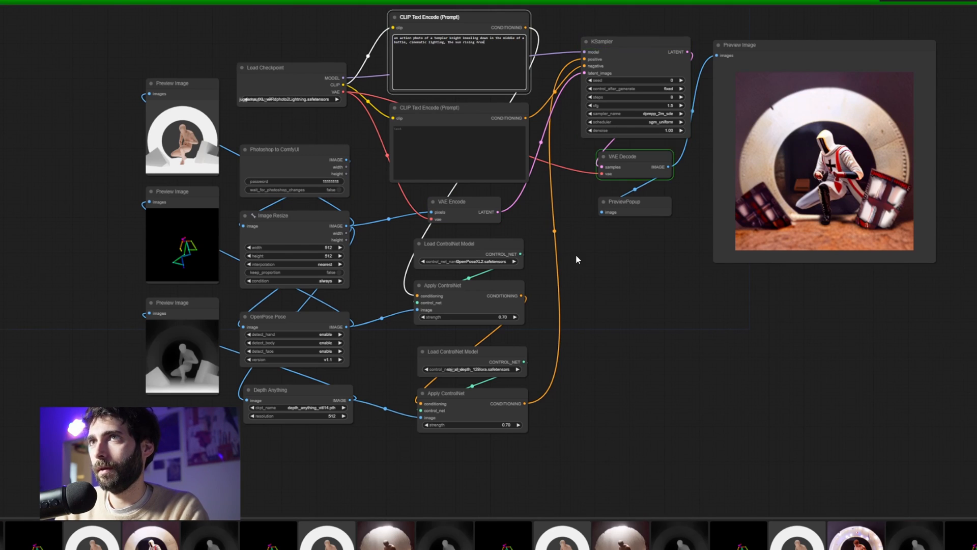
{"action": "type", "text": " behind the dunes"}
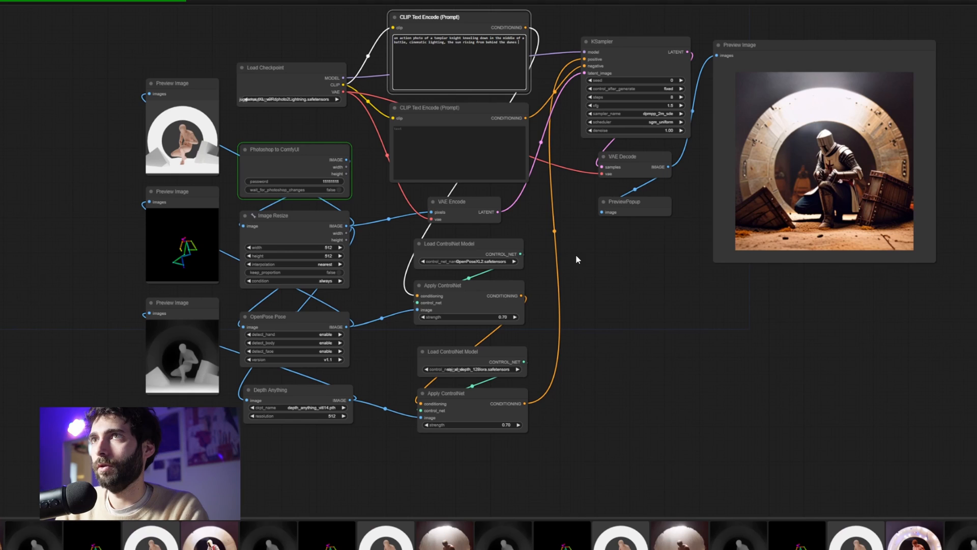